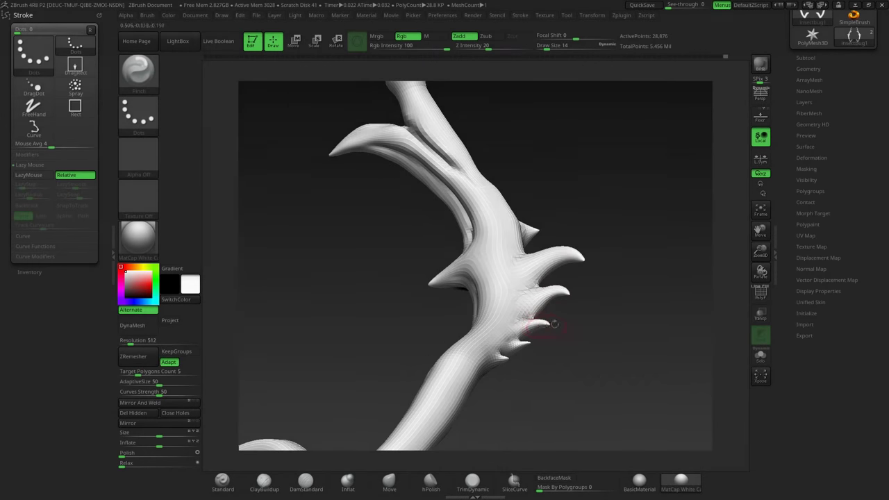
Step: Enlarge the brush and orbit to view the long spiked horn from below
mouse_move(561, 324)
mouse_down()
mouse_move(498, 375)
mouse_move(357, 311)
mouse_up()
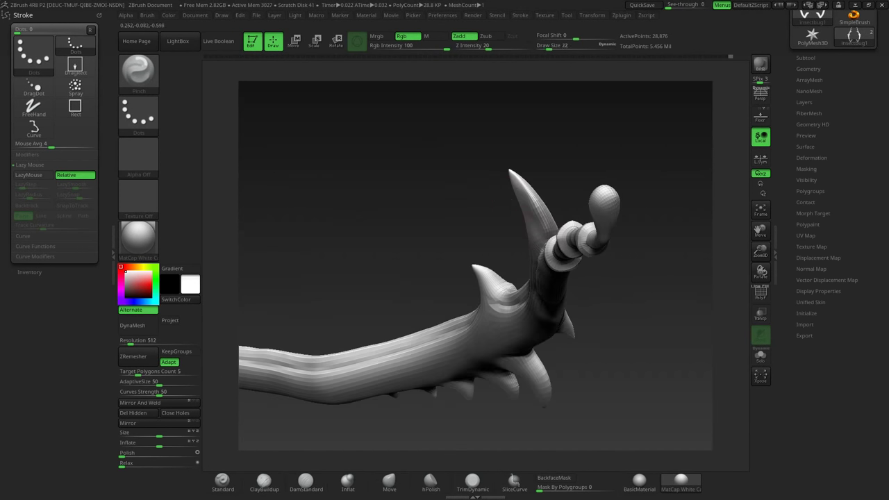
mouse_move(469, 206)
mouse_down()
mouse_move(493, 357)
mouse_move(417, 263)
mouse_move(419, 354)
mouse_up()
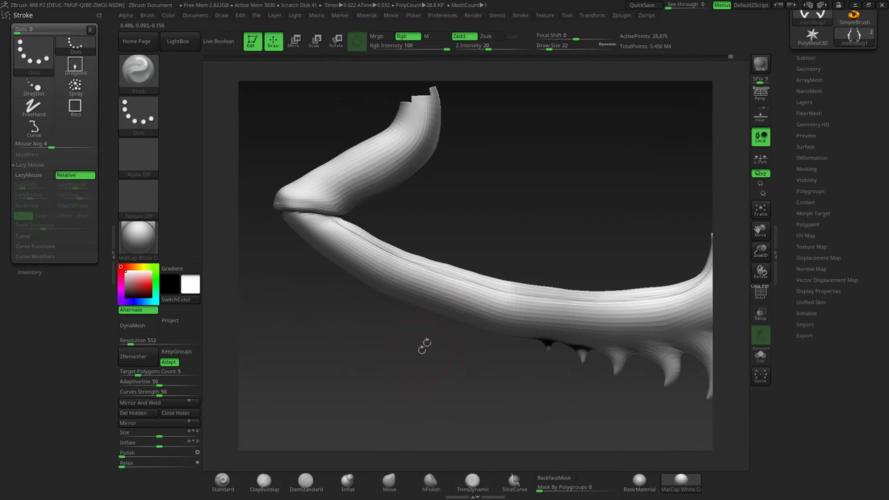
key(bracketright)
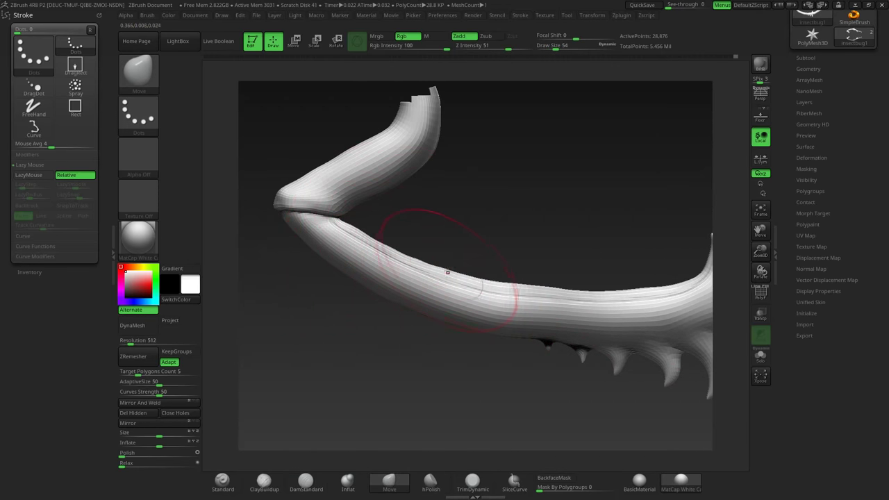
drag(544, 352, 484, 309)
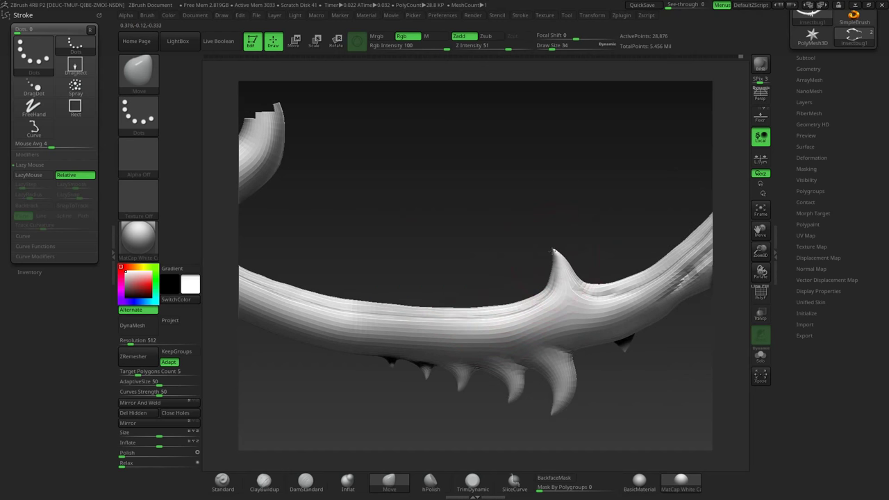
drag(591, 236, 515, 275)
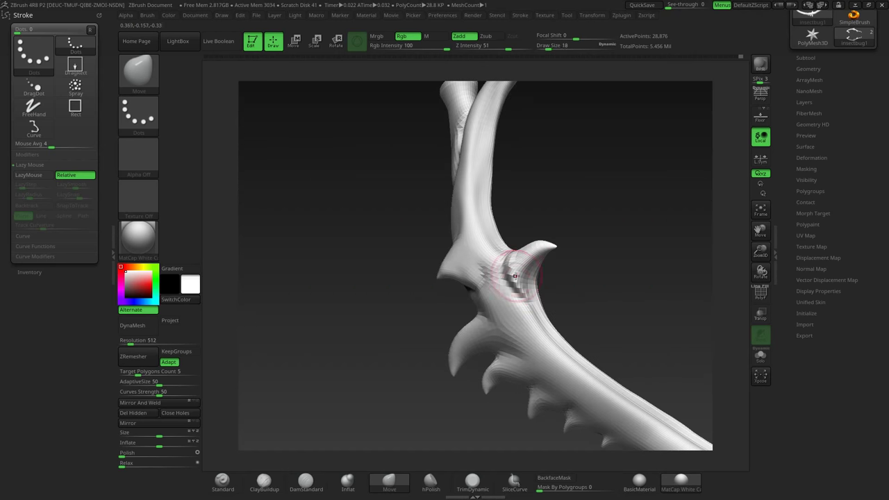
Step: Build up ClayBuildup clay around a spike's base and Shift-smooth it
mouse_move(530, 296)
mouse_down()
mouse_move(486, 333)
mouse_move(323, 370)
mouse_up()
key(b)
key(c)
key(b)
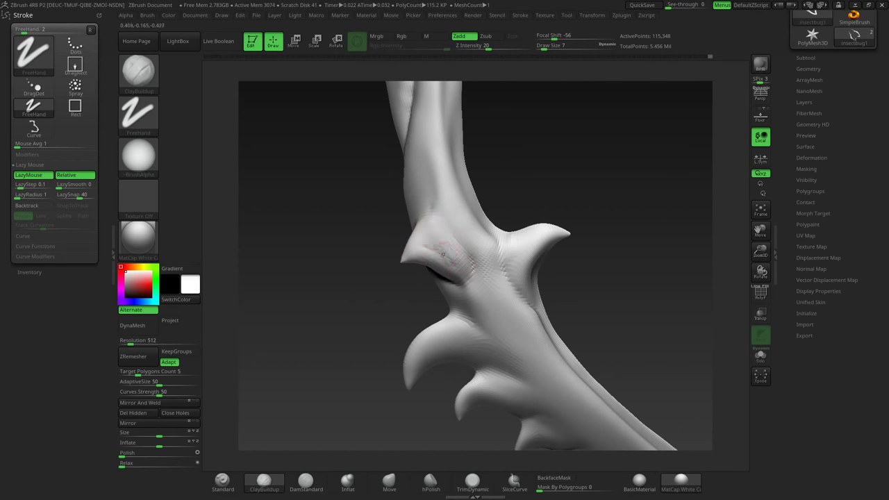
key(shift)
mouse_move(312, 243)
mouse_down()
mouse_move(450, 241)
mouse_move(405, 243)
mouse_move(424, 238)
mouse_move(427, 275)
mouse_move(455, 253)
mouse_move(423, 273)
mouse_move(509, 258)
mouse_move(478, 255)
mouse_move(391, 280)
mouse_move(450, 283)
mouse_up()
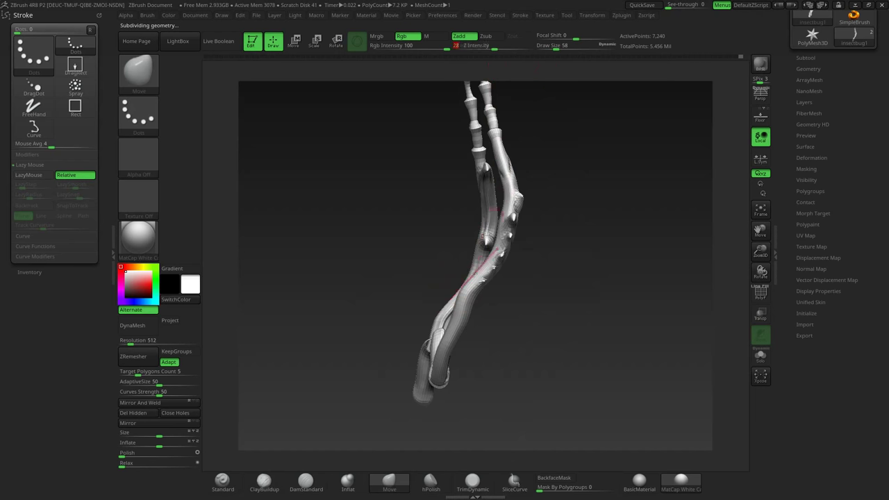
Step: Subdivide the horn mesh once from a front view of both horns
mouse_move(469, 343)
mouse_down()
mouse_move(442, 294)
mouse_move(464, 288)
mouse_up()
mouse_move(460, 341)
mouse_down()
mouse_move(569, 274)
mouse_move(756, 252)
mouse_move(461, 256)
mouse_move(609, 449)
mouse_move(452, 261)
mouse_move(451, 310)
mouse_move(470, 302)
mouse_move(496, 327)
mouse_move(486, 340)
mouse_move(452, 337)
mouse_move(491, 363)
mouse_move(482, 337)
mouse_move(502, 332)
mouse_move(439, 255)
mouse_move(498, 243)
mouse_move(445, 245)
mouse_up()
ctrl+shift+click(658, 268)
Step: Carve a thin DamStandard crease along the horn's upper branch
key(b)
key(d)
key(s)
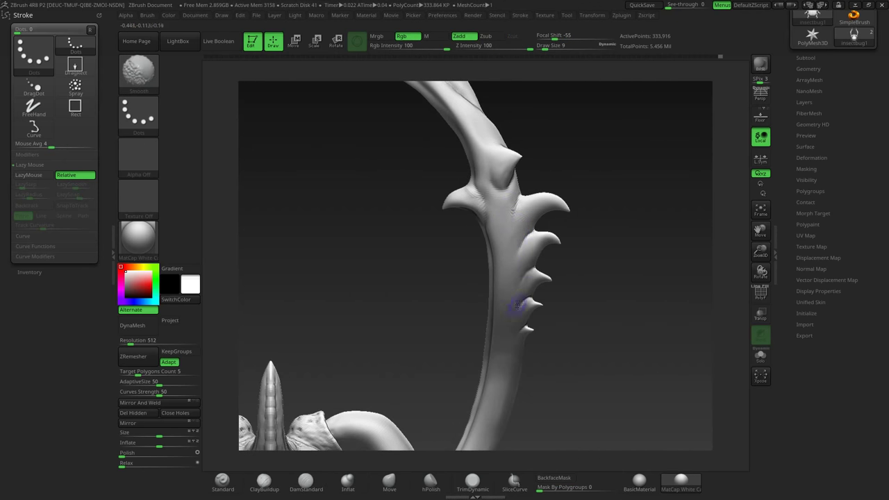
drag(518, 304, 472, 284)
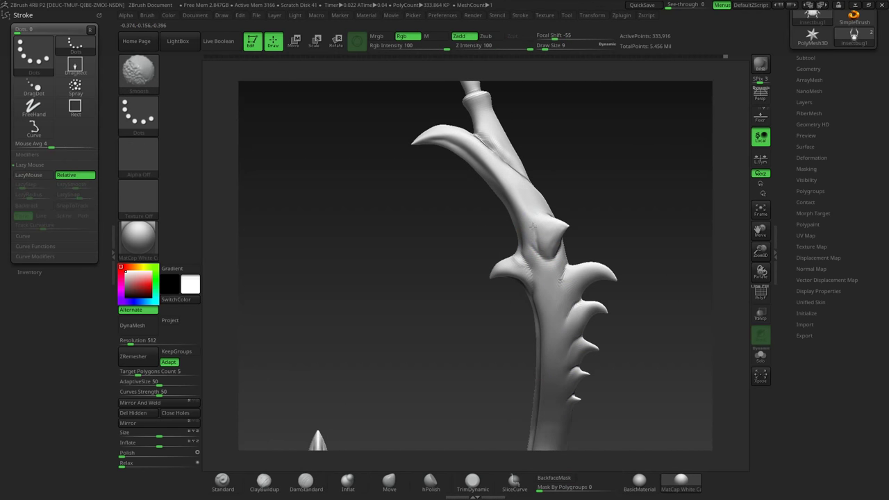
drag(538, 251, 523, 265)
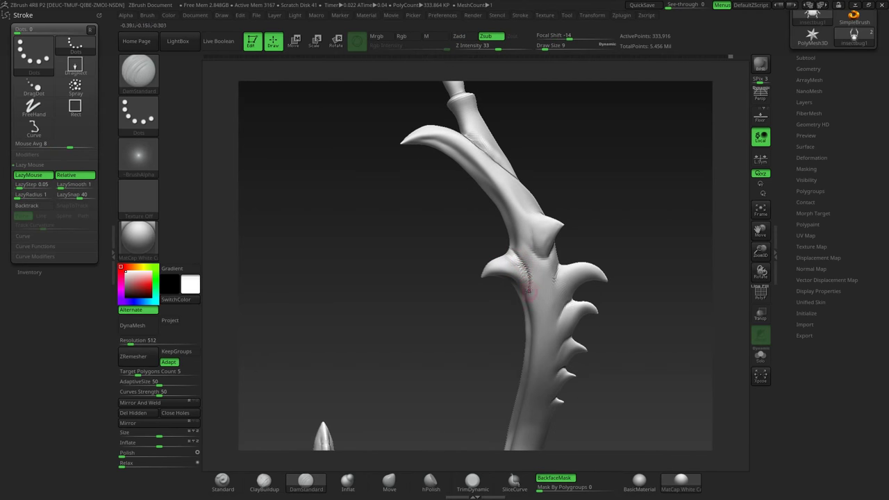
Step: Stand the horn upright in view and switch to the Pinch brush
mouse_move(517, 260)
mouse_down()
mouse_move(439, 249)
mouse_move(540, 316)
mouse_up()
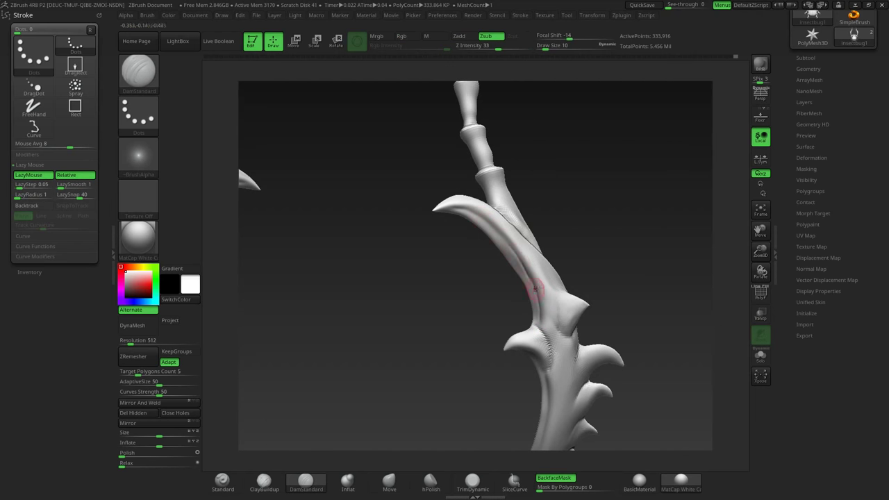
drag(452, 208, 446, 201)
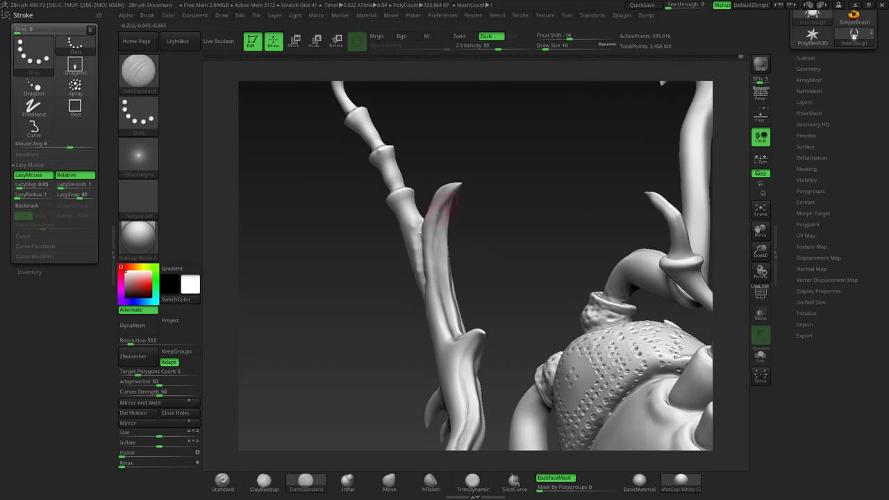
mouse_move(440, 193)
mouse_down()
mouse_move(430, 199)
mouse_move(430, 297)
mouse_move(433, 217)
mouse_up()
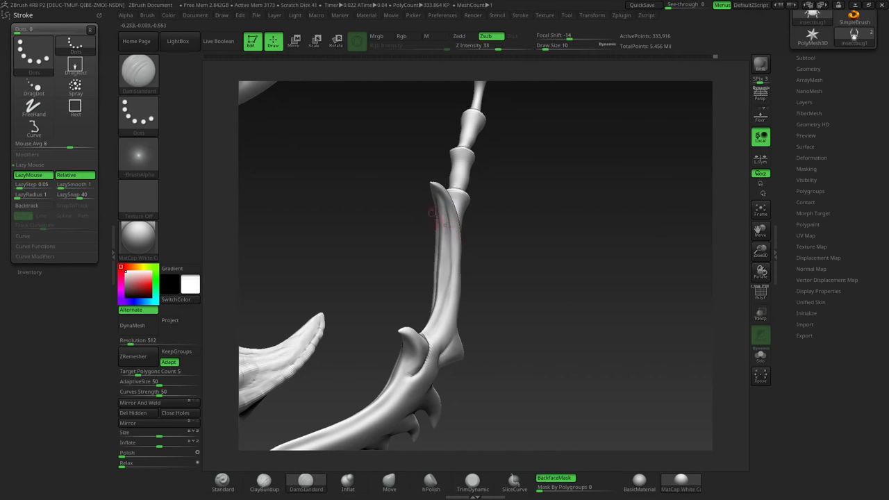
mouse_move(414, 259)
mouse_down()
mouse_move(422, 236)
mouse_move(407, 259)
mouse_move(401, 306)
mouse_move(451, 320)
mouse_up()
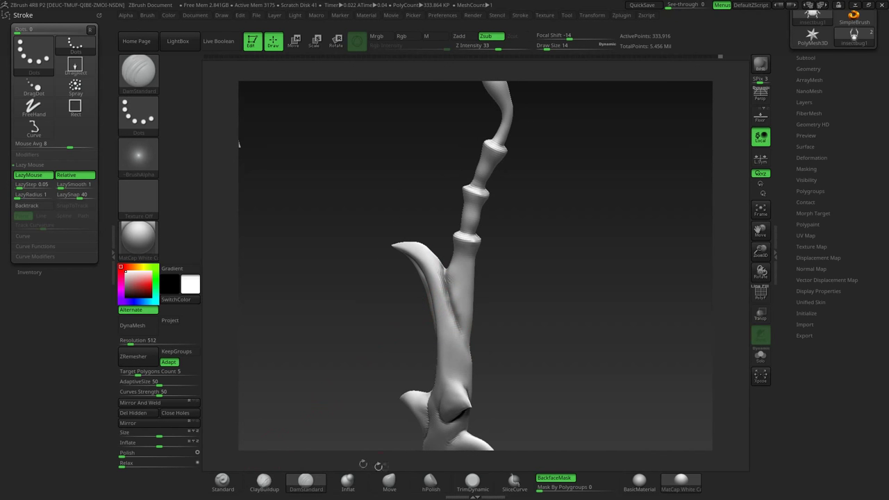
key(b)
key(p)
key(i)
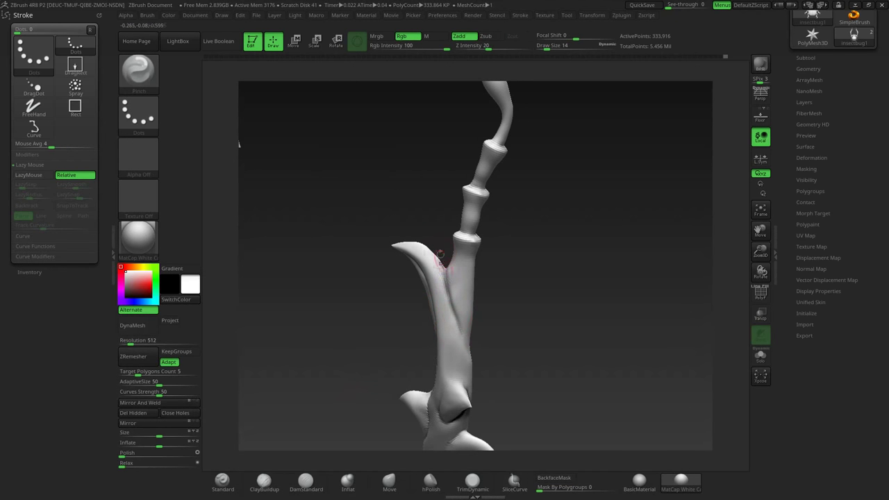
Step: Orbit to show both mirrored horn branches with the bent branch pointing right
drag(439, 250, 414, 291)
drag(528, 312, 547, 478)
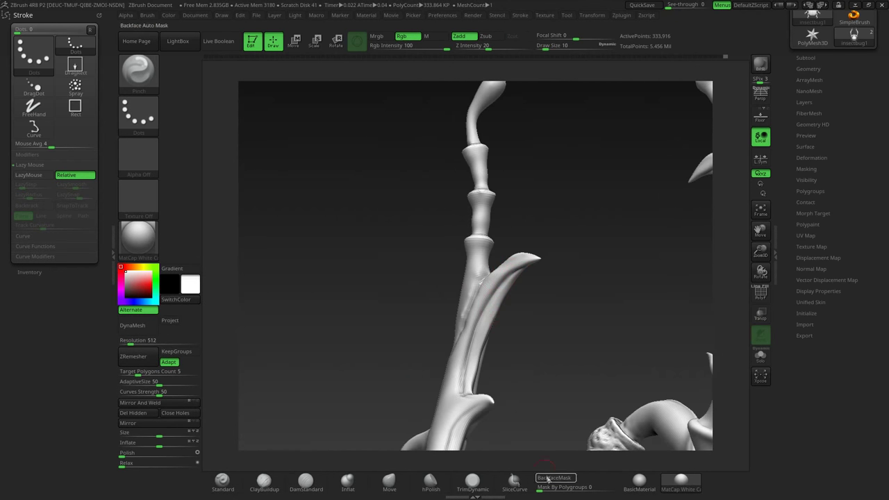
mouse_move(515, 274)
mouse_down()
mouse_move(464, 286)
mouse_move(471, 386)
mouse_up()
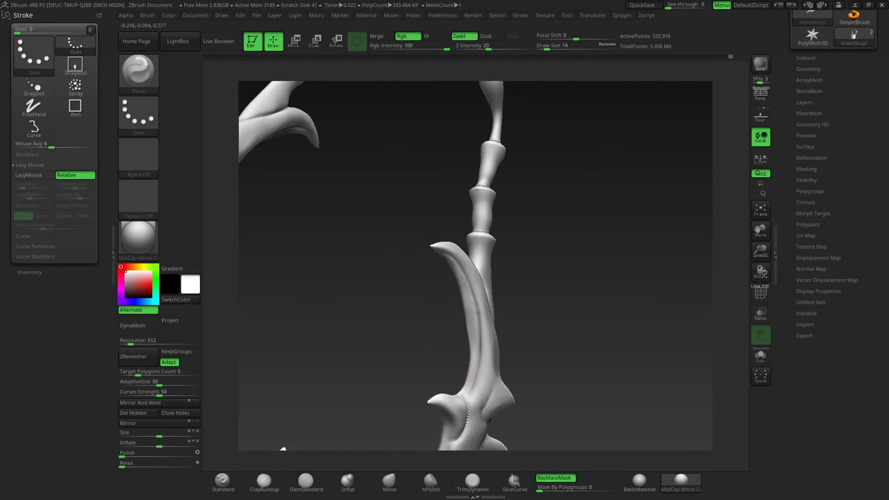
mouse_move(283, 448)
mouse_down()
mouse_move(447, 275)
mouse_move(395, 257)
mouse_move(470, 230)
mouse_move(419, 245)
mouse_move(423, 318)
mouse_move(437, 332)
mouse_move(423, 312)
mouse_move(402, 306)
mouse_up()
mouse_move(389, 222)
mouse_down()
mouse_move(368, 222)
mouse_move(394, 224)
mouse_move(378, 205)
mouse_up()
Step: Build up ClayBuildup strokes on the bent tube from below and Shift-smooth them
drag(512, 234, 390, 289)
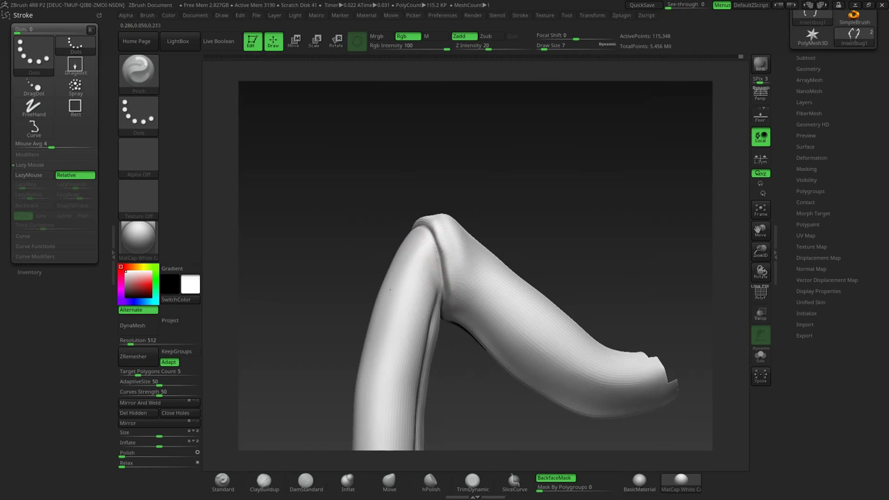
mouse_move(442, 240)
mouse_down()
mouse_move(347, 191)
mouse_move(372, 259)
mouse_move(375, 318)
mouse_up()
key(b)
key(c)
key(b)
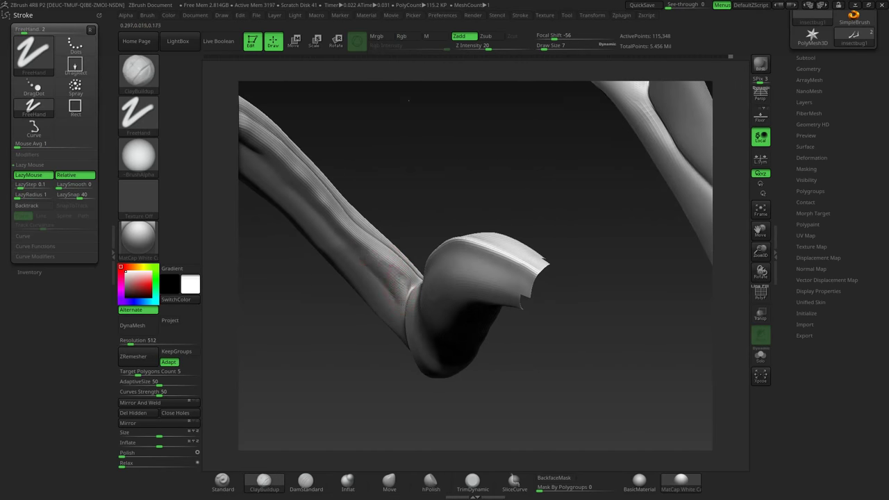
drag(408, 101, 602, 219)
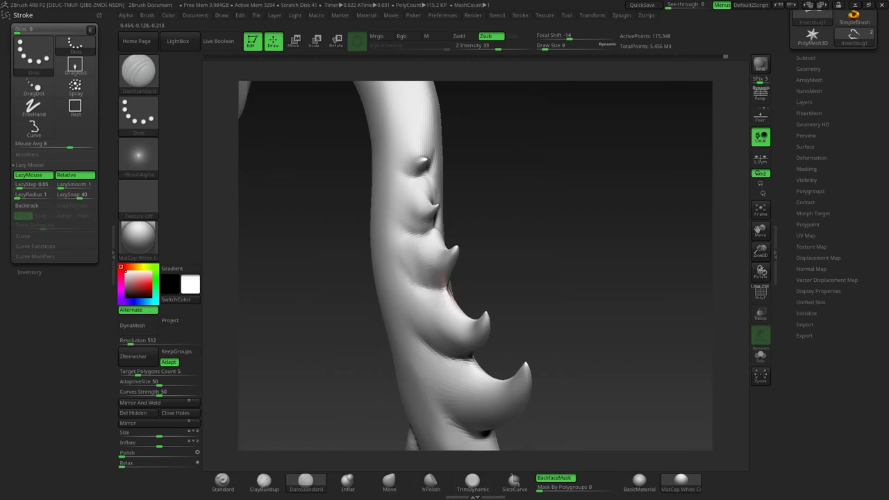
key(shift)
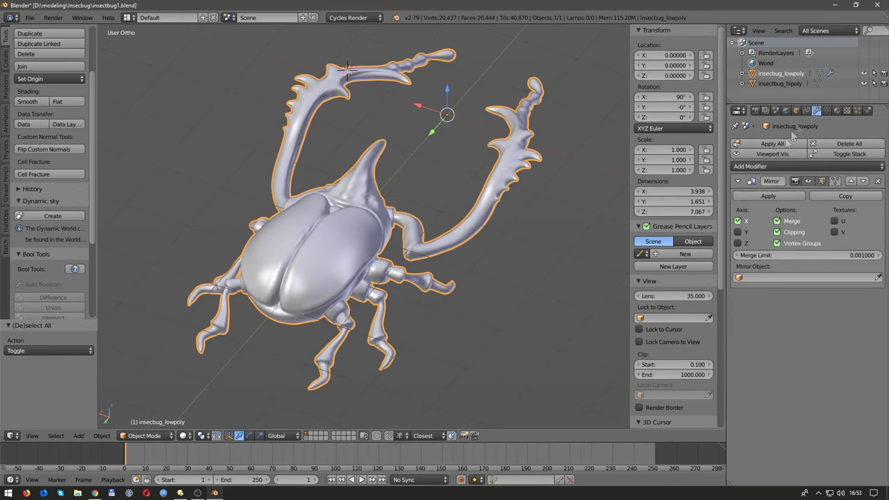
Step: Add a Multires and a Shrinkwrap targeting insectbug_hipoly, then apply the Shrinkwrap
click(768, 145)
click(694, 255)
click(756, 166)
click(715, 279)
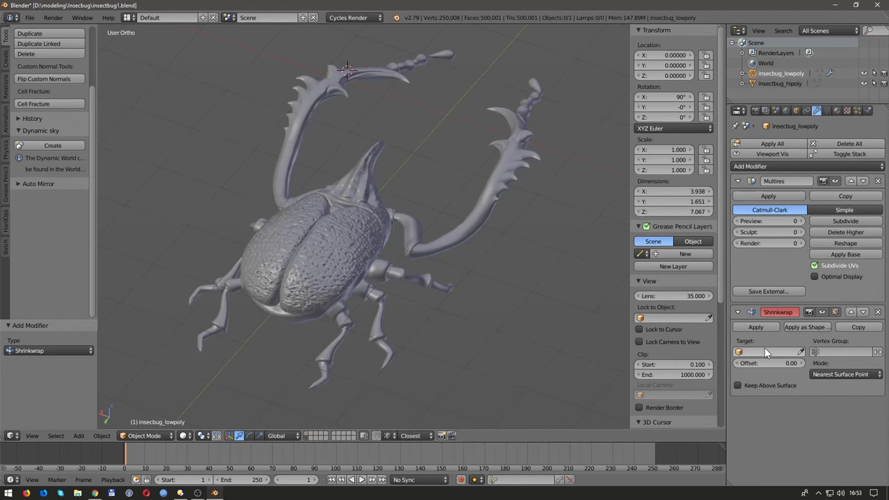
click(738, 384)
right_click(444, 230)
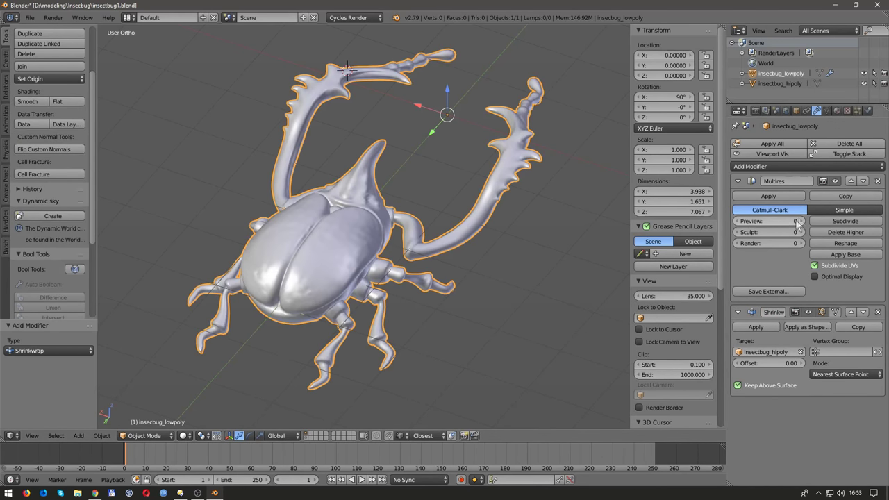
click(845, 221)
scroll(614, 237, up, 1)
click(756, 327)
Step: Add another Shrinkwrap to insectbug_hipoly, subdivide Multires one level, and apply it
click(806, 166)
click(771, 303)
click(768, 352)
click(771, 364)
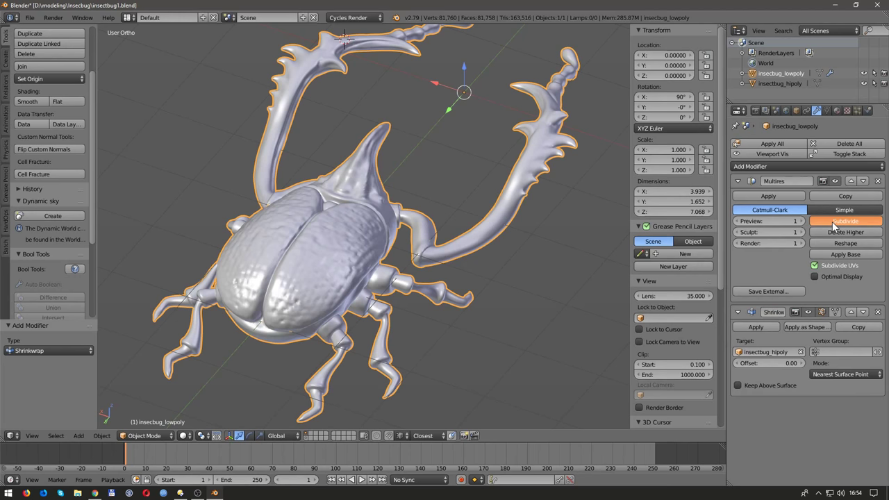
click(833, 222)
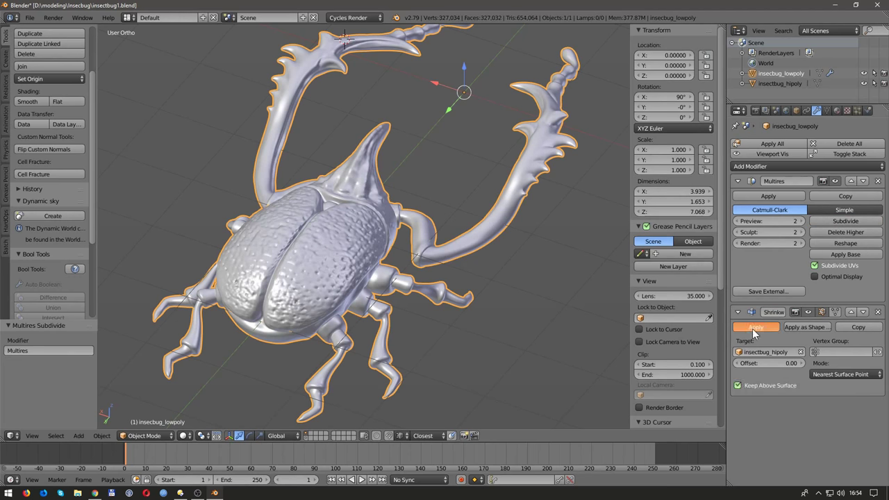
click(753, 329)
Step: Add a third Shrinkwrap to insectbug_hipoly and subdivide Multires to level 3
click(764, 167)
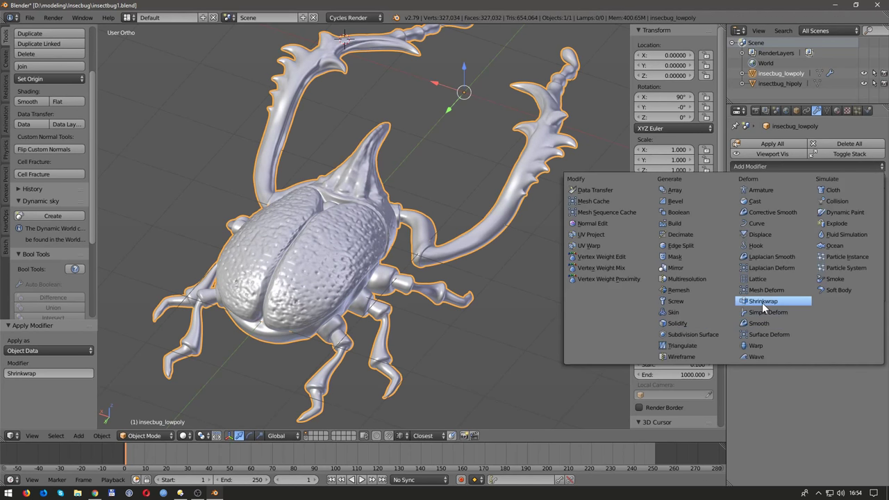
click(764, 304)
click(767, 352)
click(770, 368)
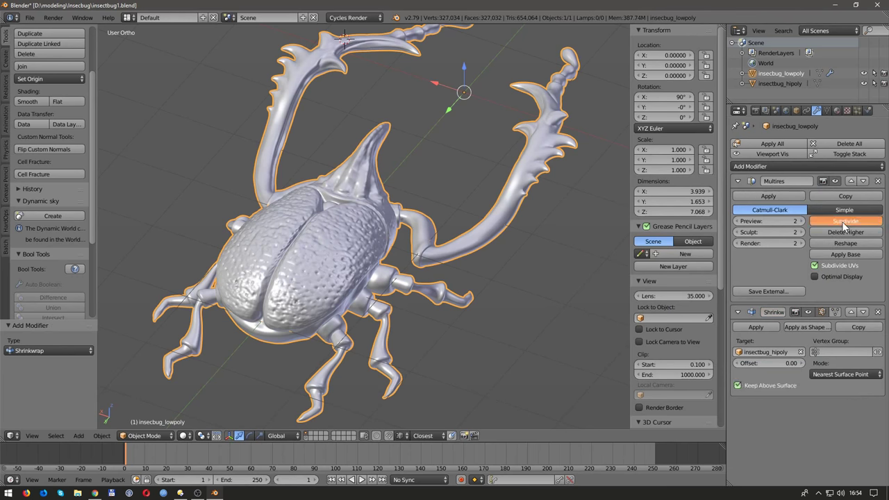
click(843, 222)
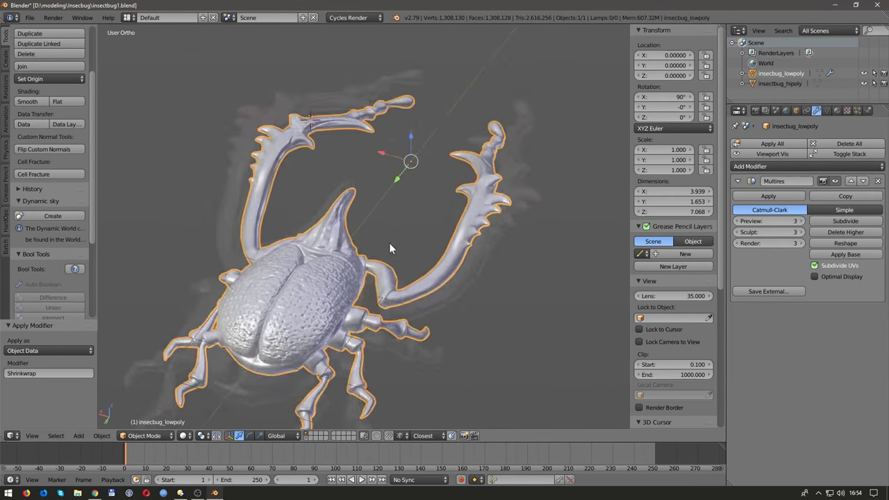
Step: Lower the Multires viewport preview to 1 and enter Edit Mode in the UV workspace
mouse_move(389, 242)
middle_down()
mouse_move(254, 248)
mouse_move(335, 265)
middle_up()
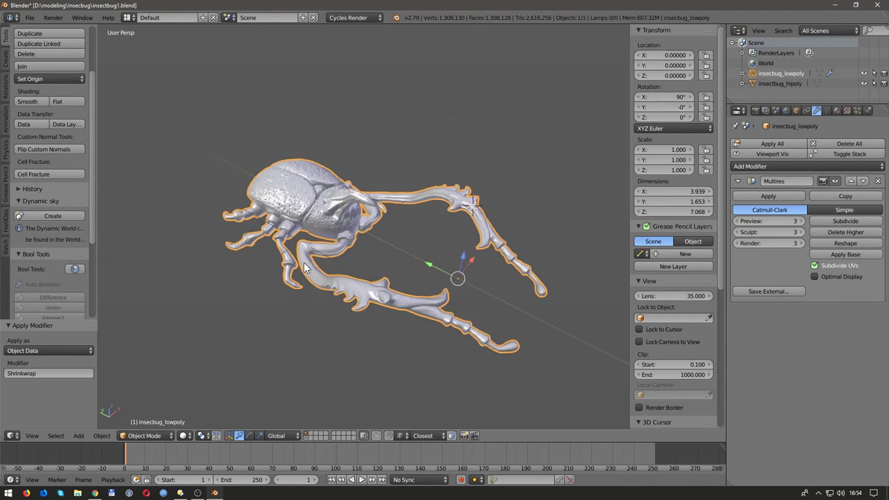
key(a)
key(a)
click(737, 221)
click(736, 221)
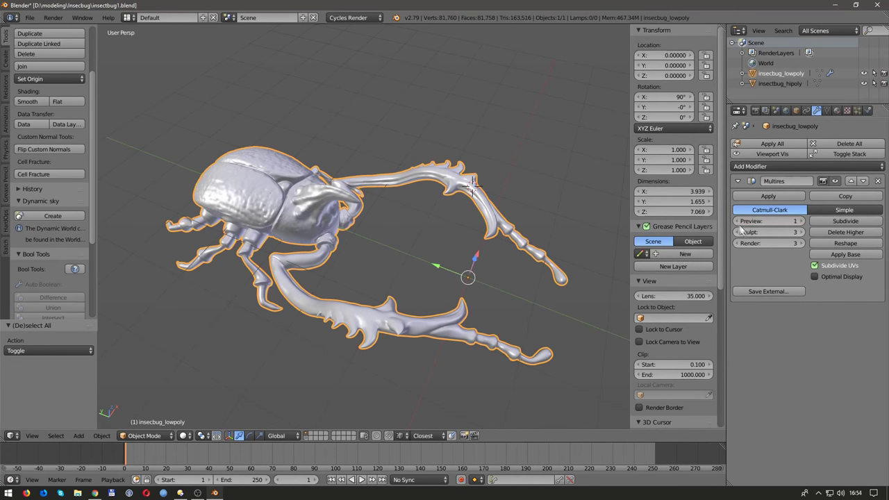
key(a)
key(a)
key(Tab)
key(ctrl+Right)
key(ctrl+Right)
key(ctrl+Right)
Step: Select several edge loops on the beetle's body and legs in Edit Mode
click(104, 479)
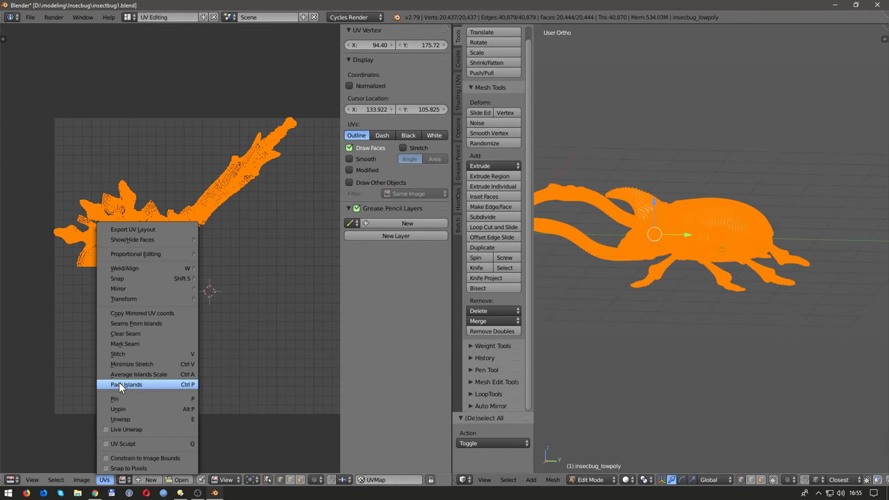
click(115, 371)
scroll(180, 295, up, 4)
mouse_move(681, 278)
middle_down()
mouse_move(680, 292)
mouse_move(658, 296)
mouse_move(681, 250)
middle_up()
scroll(681, 292, up, 4)
key(a)
key(a)
alt+click(666, 292)
scroll(659, 296, up, 4)
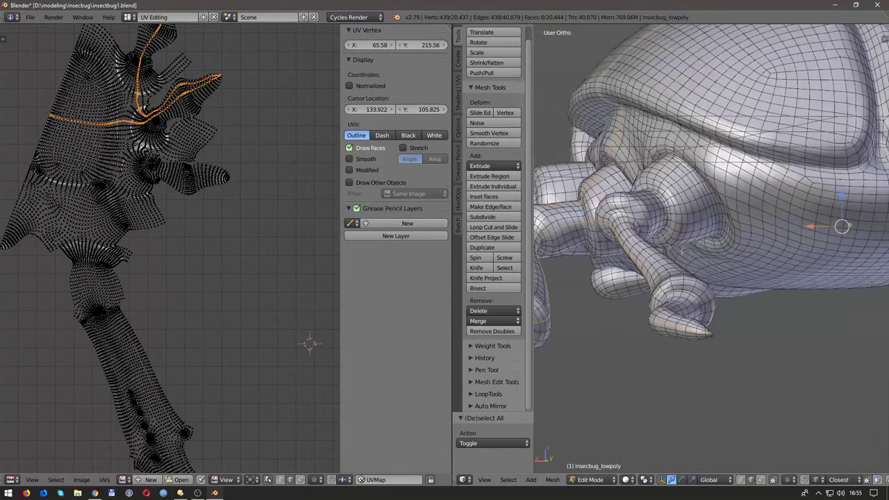
scroll(644, 226, down, 4)
scroll(763, 278, up, 5)
alt+click(695, 264)
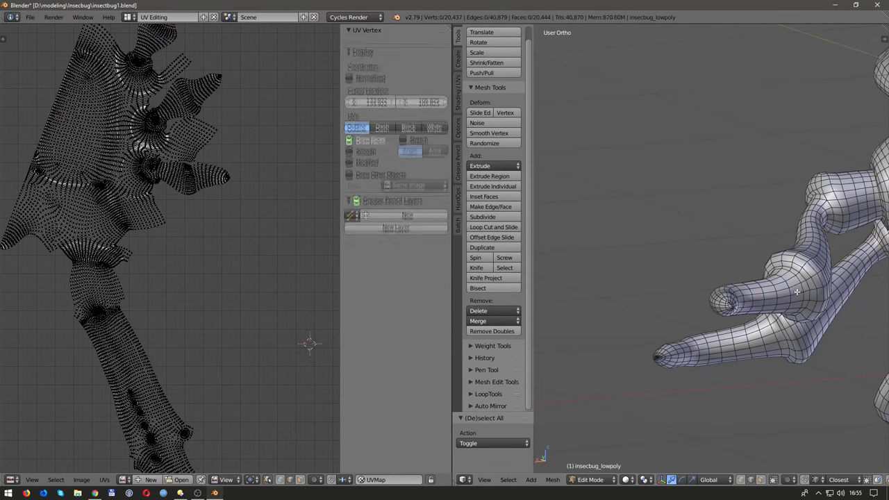
scroll(830, 311, down, 2)
alt+shift+click(729, 275)
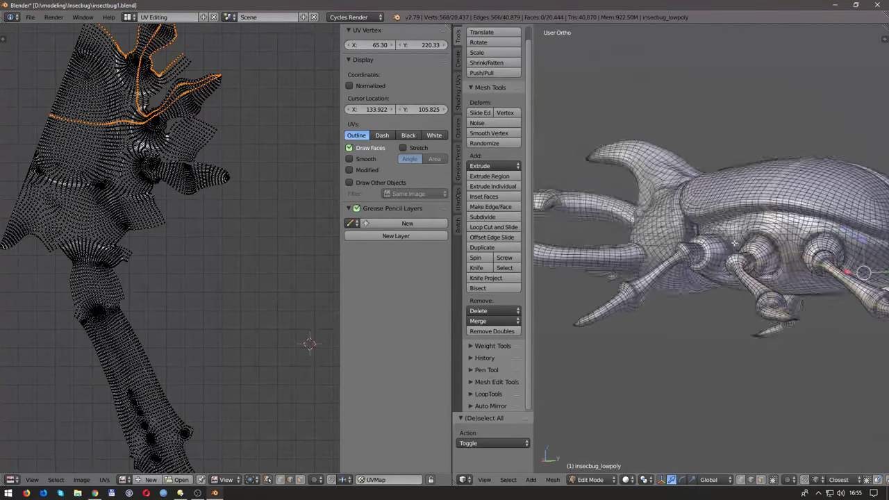
Step: Smart UV Project the whole mesh and frame the resulting UV layout
key(a)
key(u)
click(751, 282)
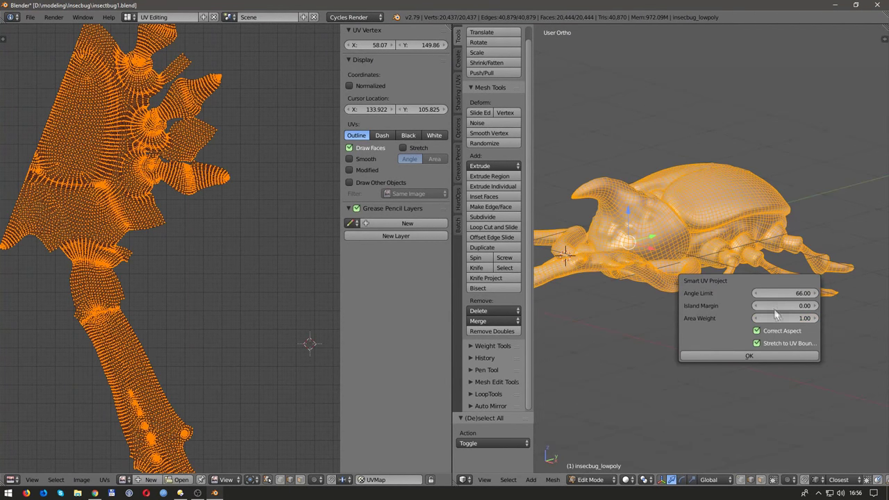
click(750, 355)
scroll(193, 292, down, 2)
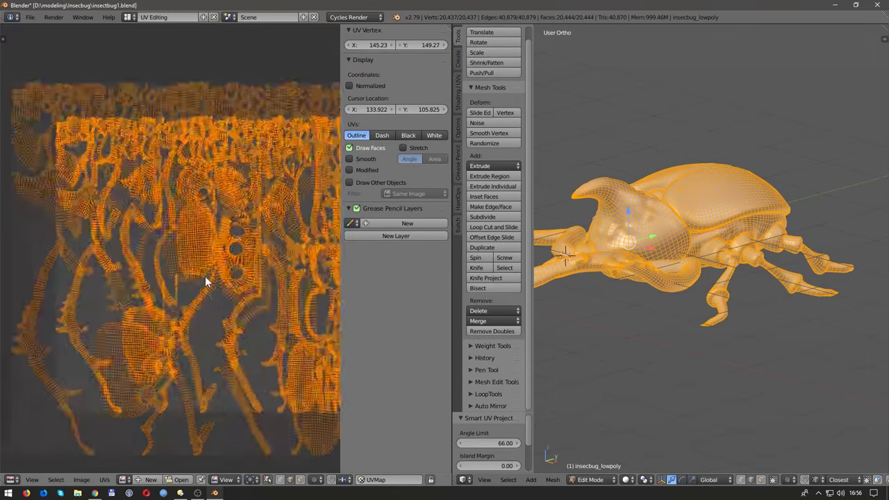
key(n)
middle_drag(192, 299, 254, 288)
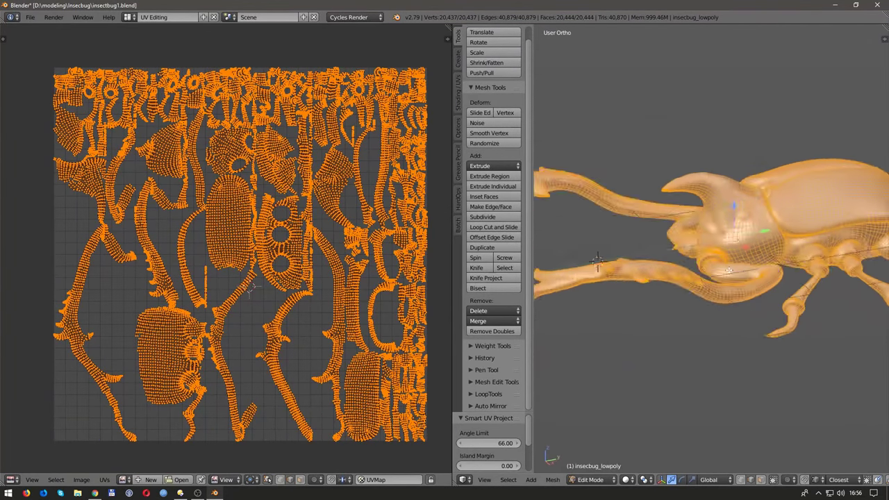
Step: Inspect edge loops at the leg joints in wireframe, then return to Object Mode
key(a)
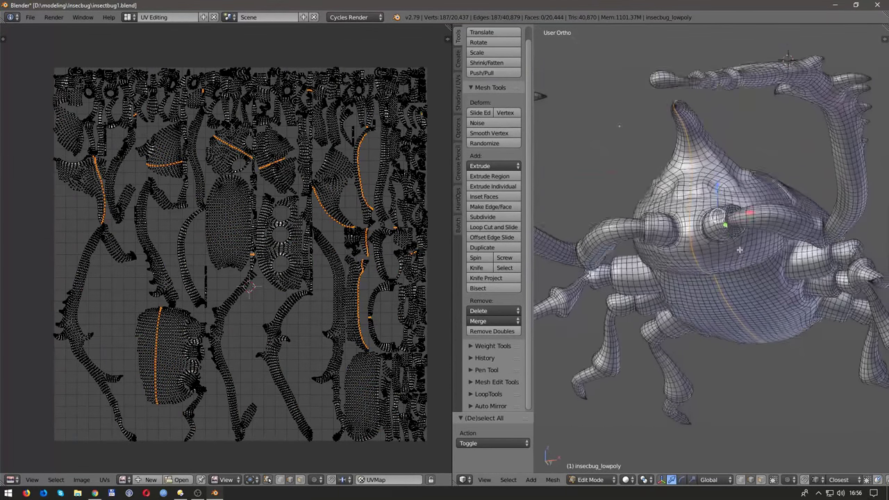
alt+click(671, 318)
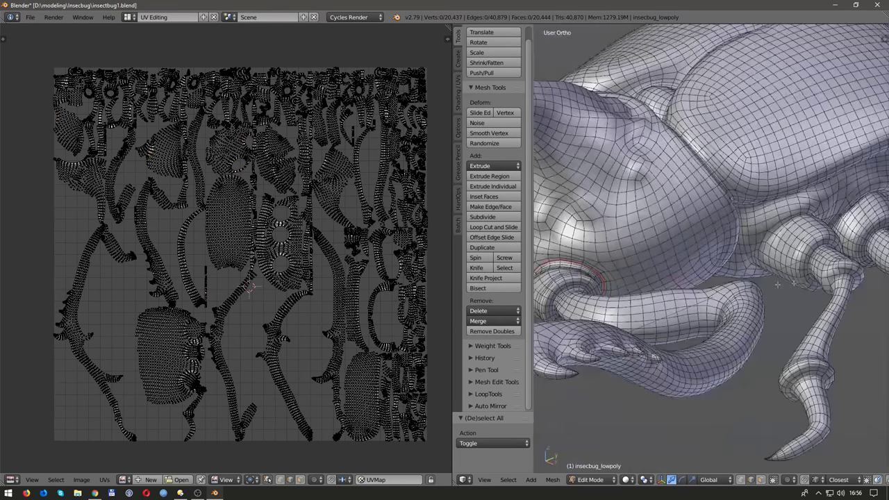
alt+click(737, 278)
alt+shift+click(648, 56)
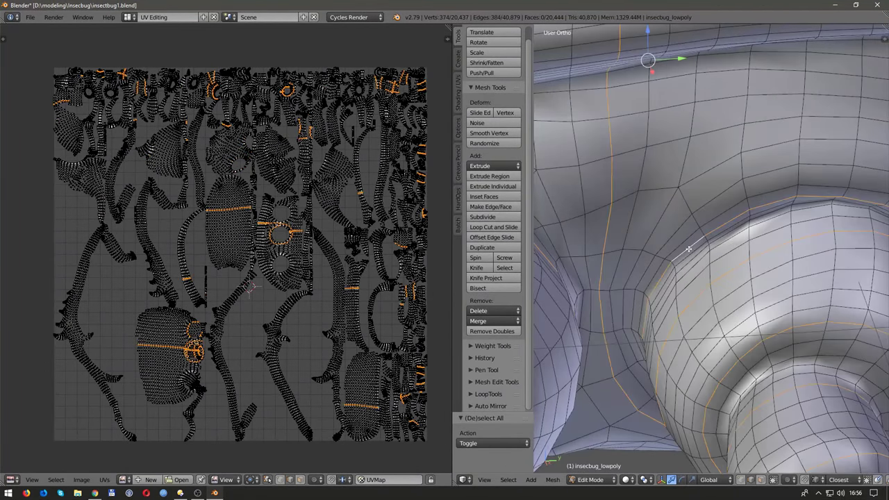
key(z)
key(z)
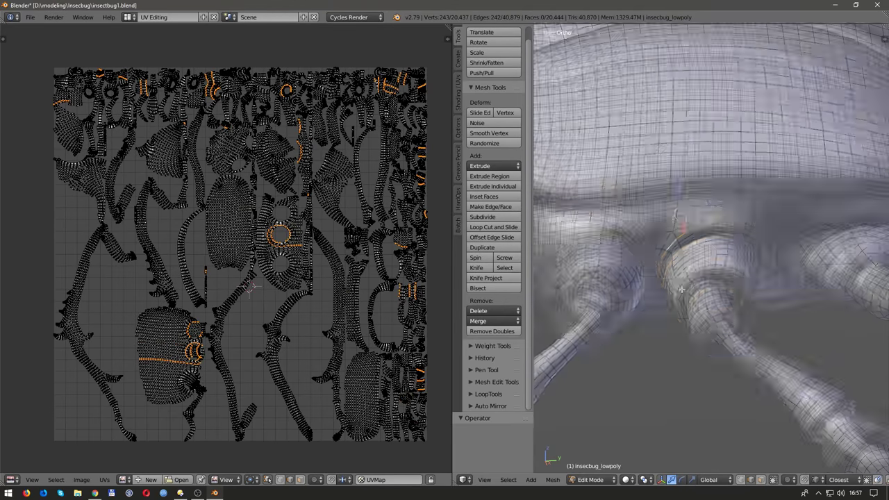
key(a)
key(Tab)
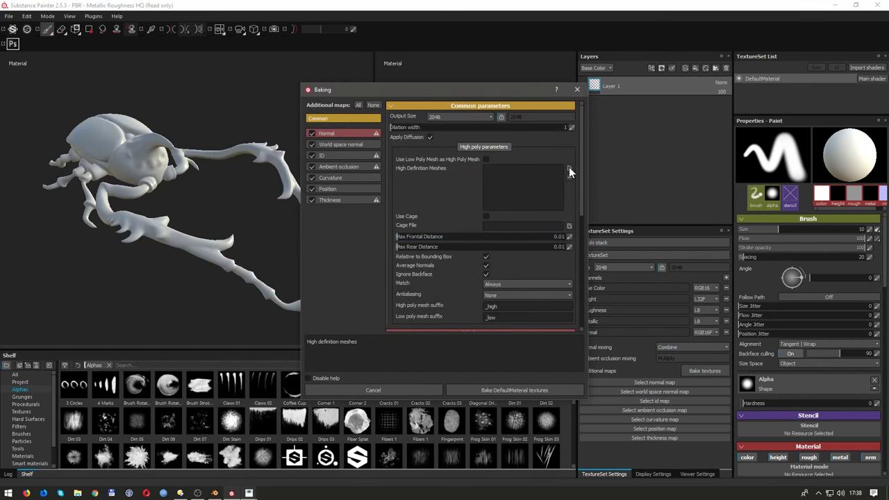
click(569, 170)
Step: Bake DefaultMaterial maps with edited Max Frontal/Rear Distance, then adjust and rebake
double_click(441, 150)
double_click(556, 236)
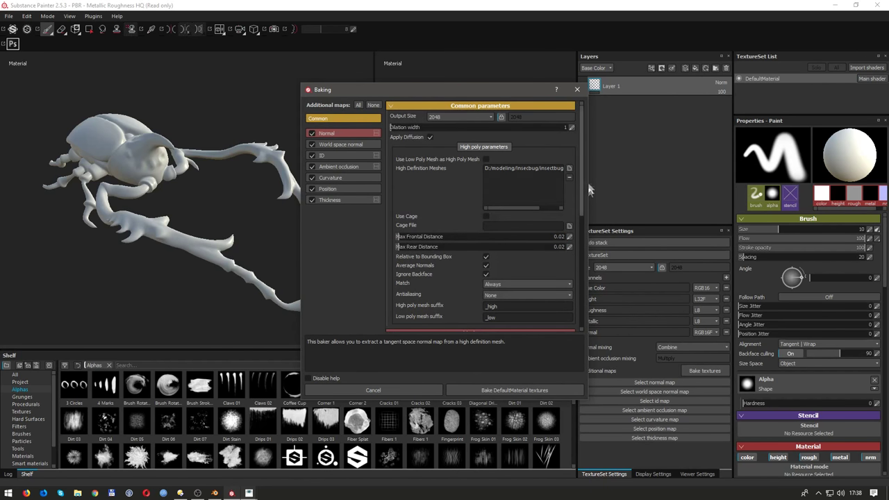
click(490, 390)
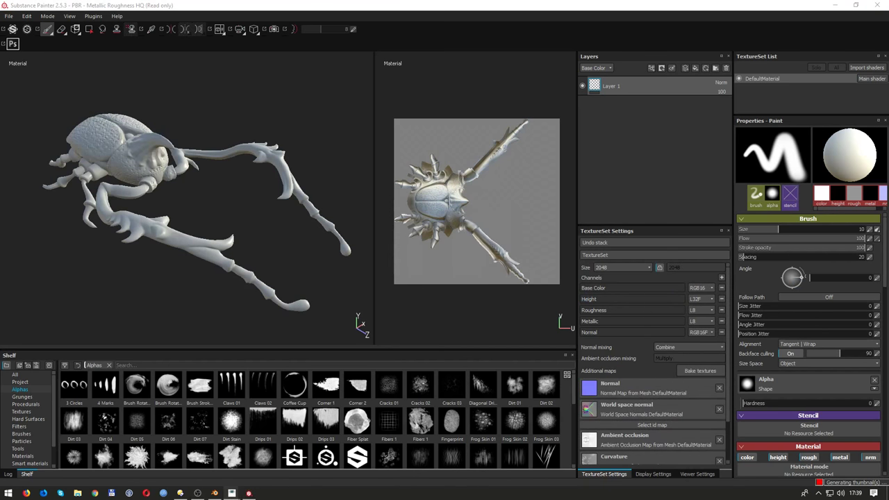
mouse_move(229, 173)
alt+mouse_down()
mouse_move(280, 143)
mouse_move(229, 191)
alt+mouse_up()
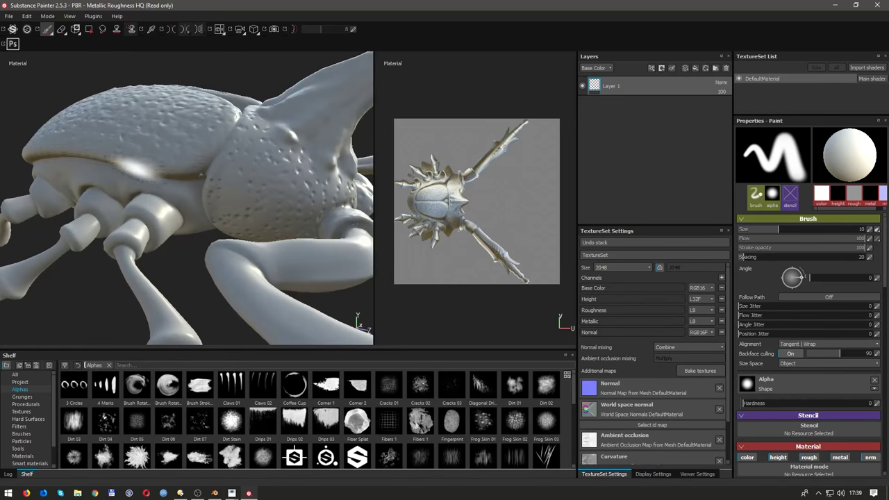
click(700, 371)
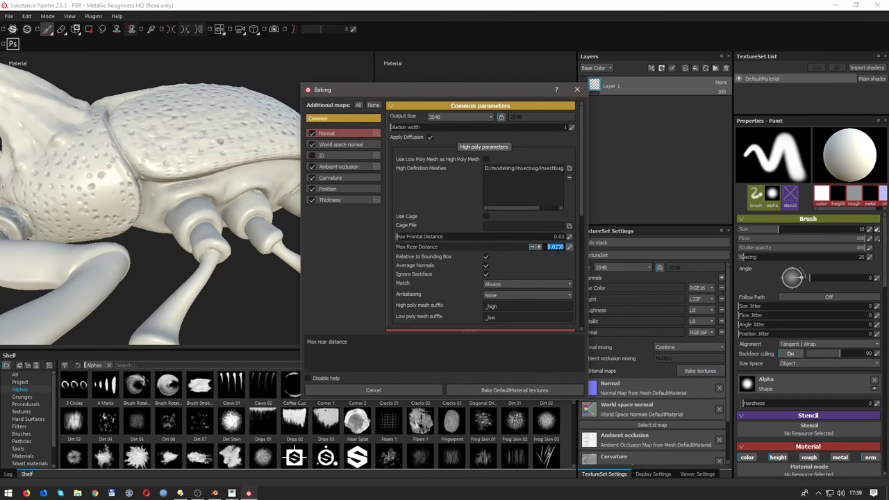
click(534, 387)
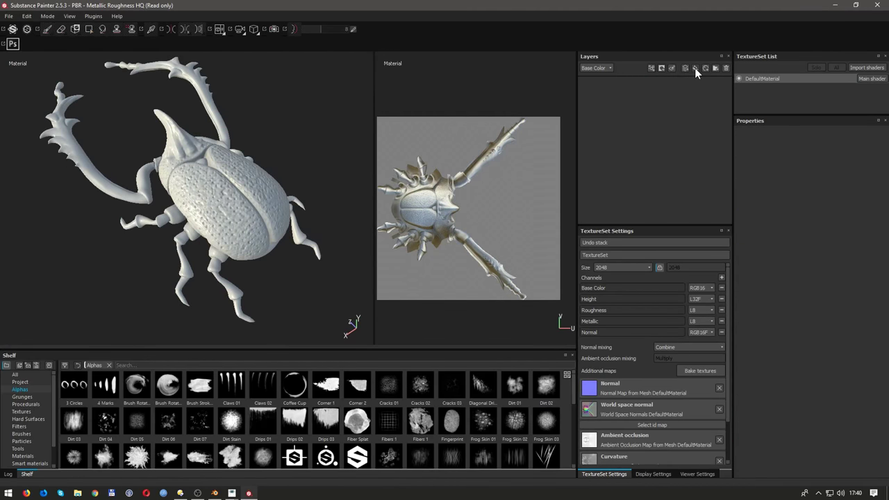
Step: Add a teal fill layer with raised roughness and name it 'main color'
click(694, 68)
click(816, 284)
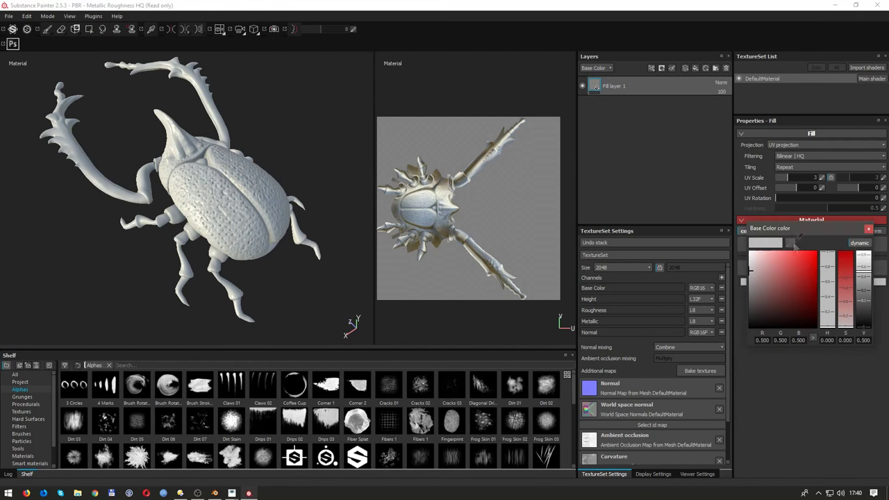
drag(827, 257, 827, 296)
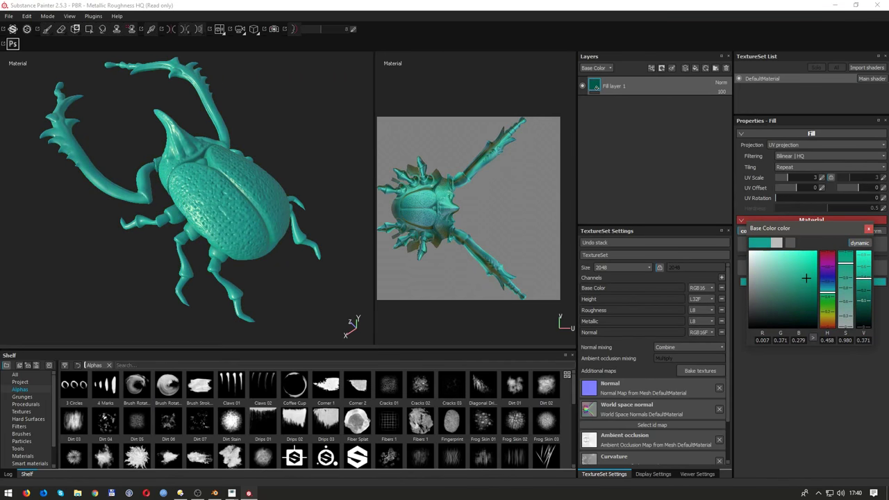
click(868, 228)
click(811, 231)
drag(783, 311, 862, 310)
alt+drag(360, 237, 227, 195)
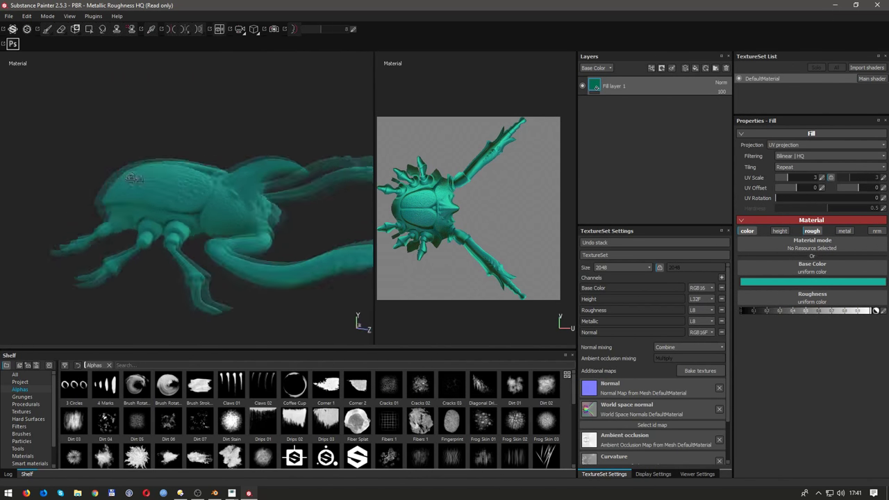
double_click(614, 86)
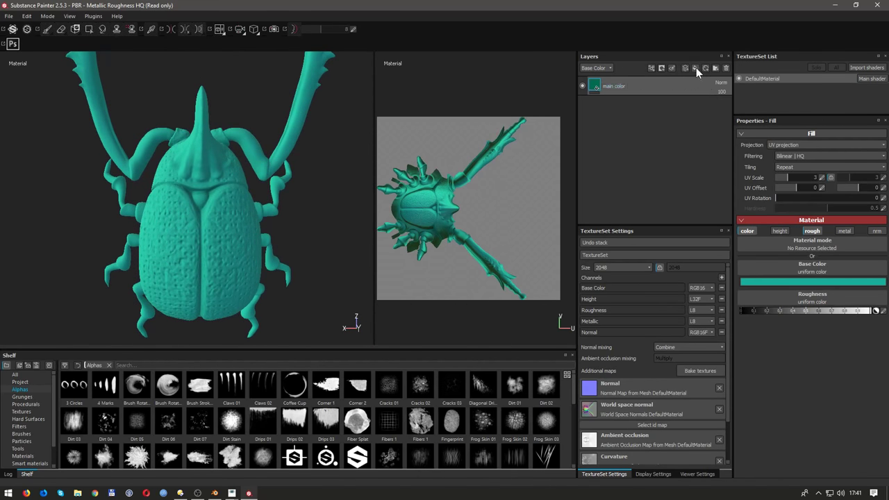
Step: Add a 'legs color' fill layer using only colour and roughness channels
click(695, 68)
text(legs color)
key(Return)
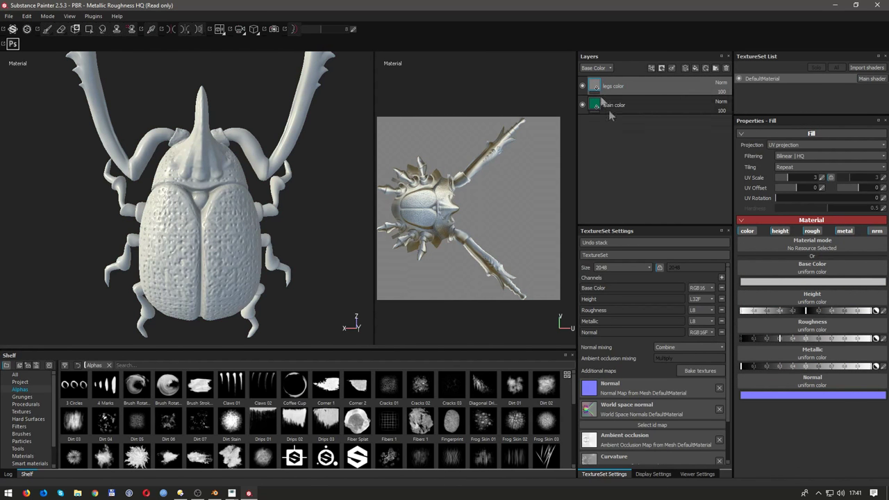
click(809, 233)
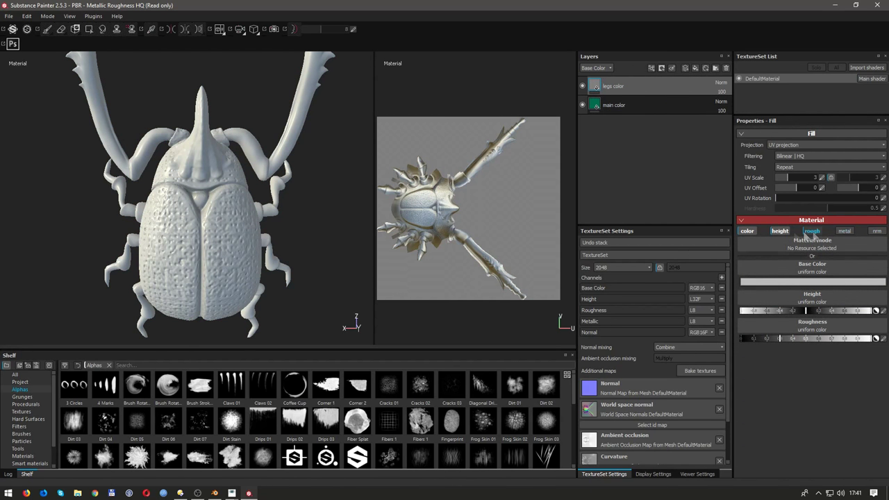
click(639, 107)
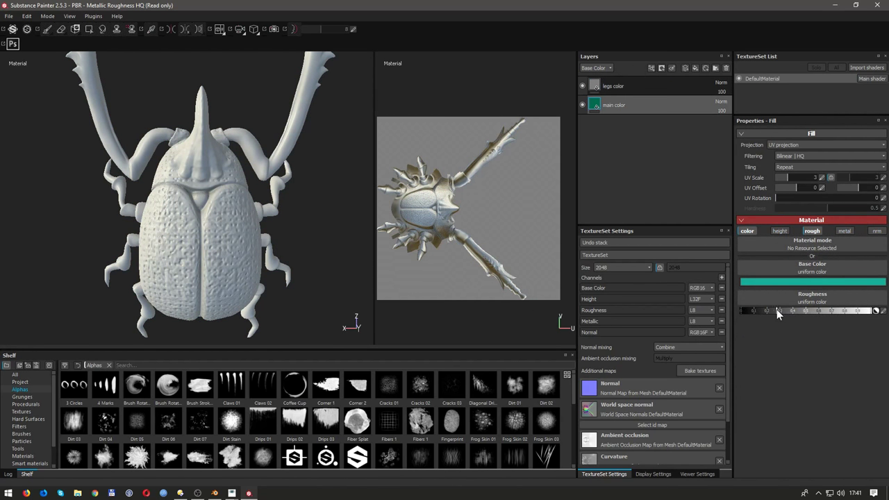
click(582, 85)
click(618, 86)
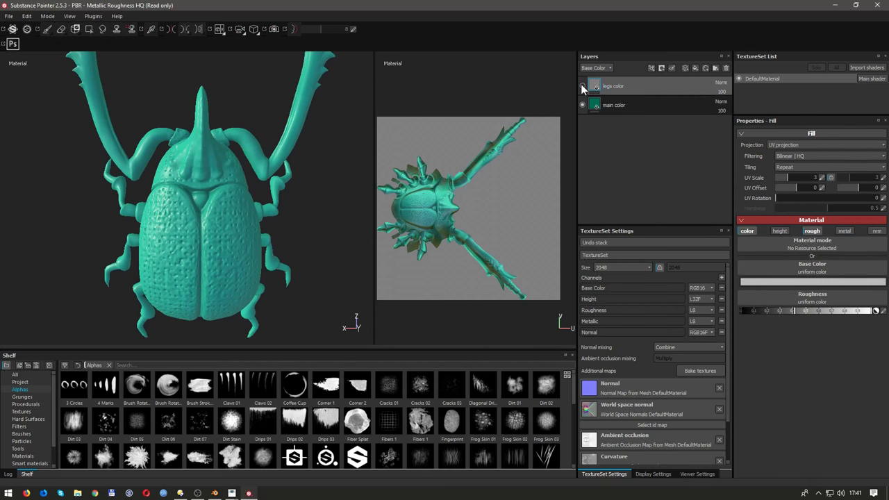
click(582, 85)
alt+drag(278, 166, 382, 168)
Step: Add a black mask to the legs color layer and frame the whole beetle
right_click(654, 87)
click(674, 102)
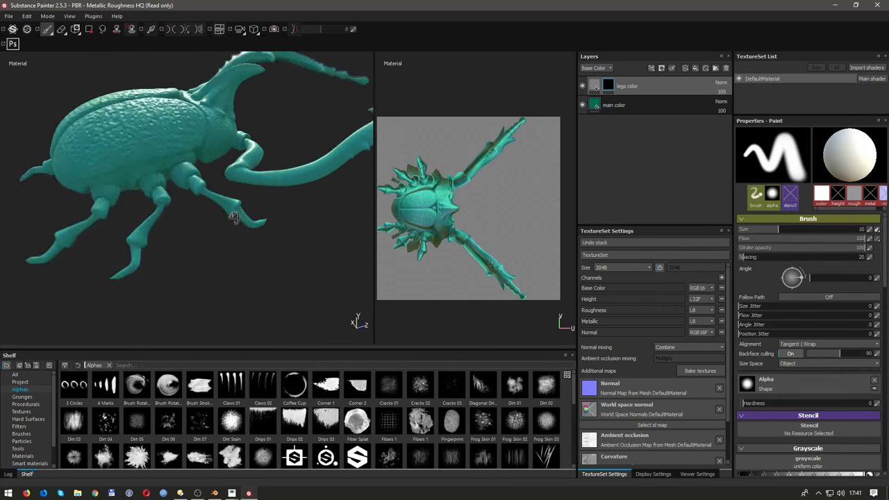
scroll(188, 198, up, 3)
scroll(465, 234, up, 3)
scroll(446, 149, down, 3)
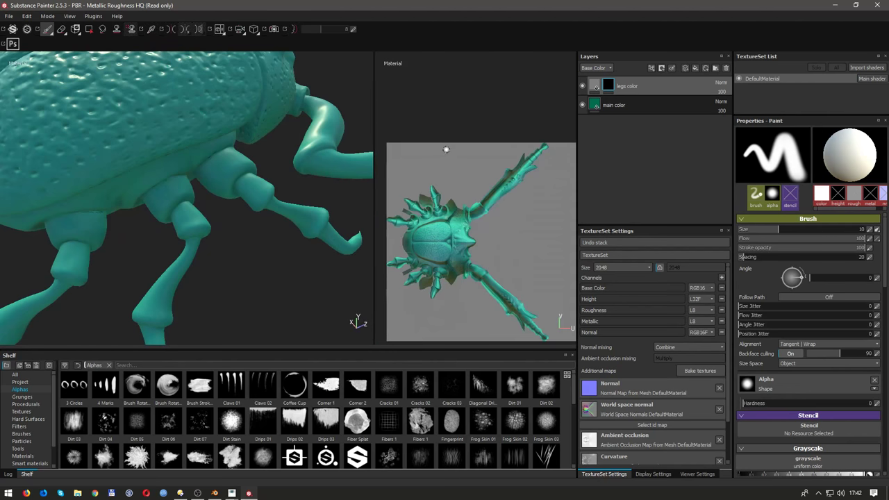
key(f)
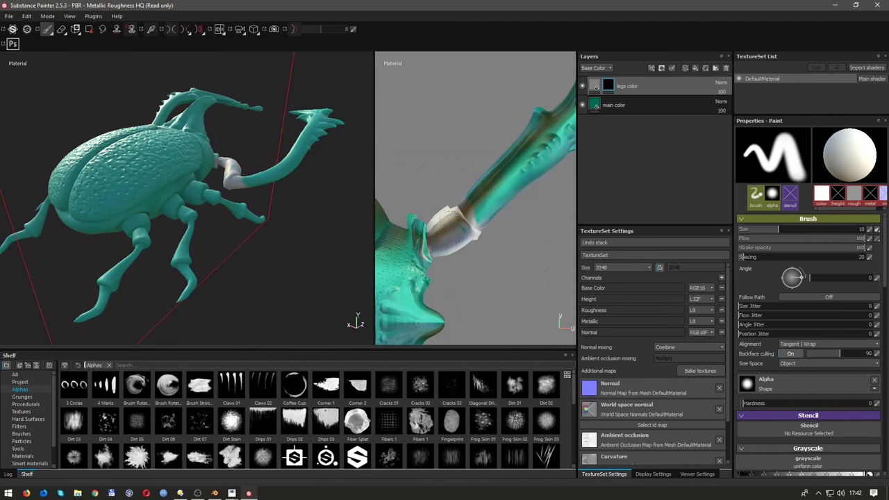
Step: Paint the legs white on the mask, including the underside and a front leg
mouse_move(479, 195)
mouse_down()
mouse_move(514, 131)
mouse_move(486, 208)
mouse_up()
scroll(487, 174, down, 2)
scroll(528, 158, up, 2)
scroll(442, 294, up, 2)
mouse_move(443, 294)
mouse_down()
mouse_move(458, 229)
mouse_move(497, 172)
mouse_up()
mouse_move(472, 146)
alt+mouse_down()
mouse_move(486, 184)
mouse_move(385, 262)
mouse_move(514, 182)
alt+mouse_up()
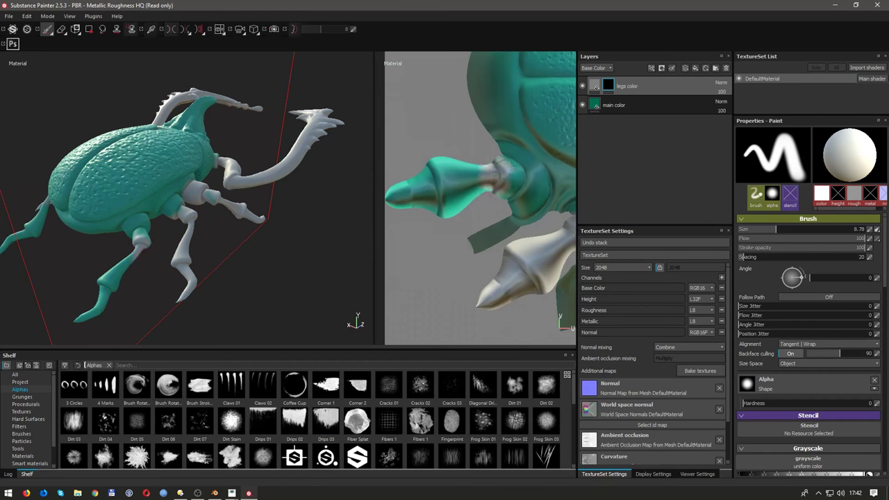
ctrl+right_drag(514, 182, 510, 179)
drag(488, 196, 417, 184)
scroll(479, 202, down, 2)
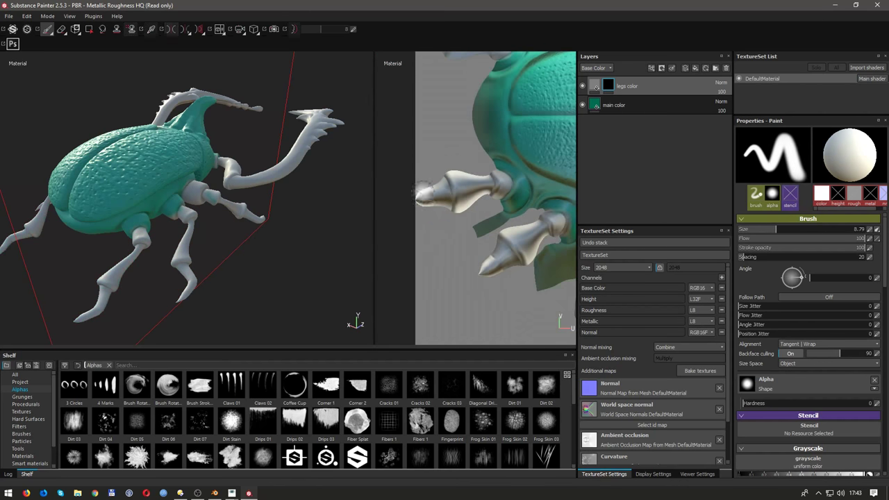
Step: Paint white with a smaller brush where the front legs join the body
alt+drag(209, 195, 292, 208)
ctrl+right_drag(292, 209, 295, 211)
alt+drag(295, 212, 224, 254)
alt+right_drag(224, 254, 229, 278)
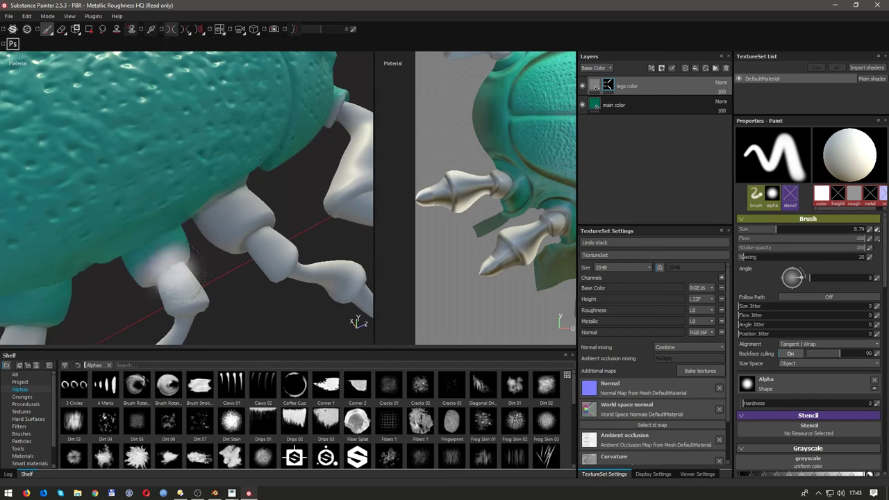
alt+drag(229, 278, 229, 291)
ctrl+right_drag(229, 292, 202, 239)
alt+drag(479, 201, 486, 229)
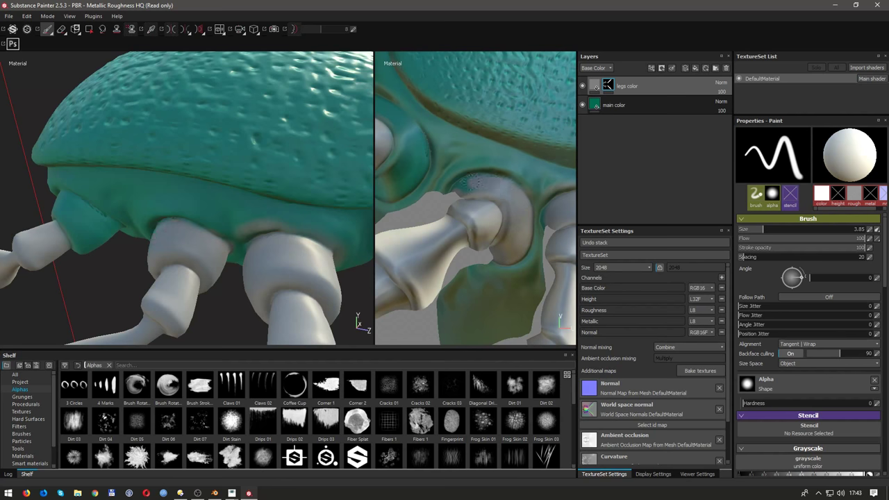
alt+drag(486, 229, 493, 223)
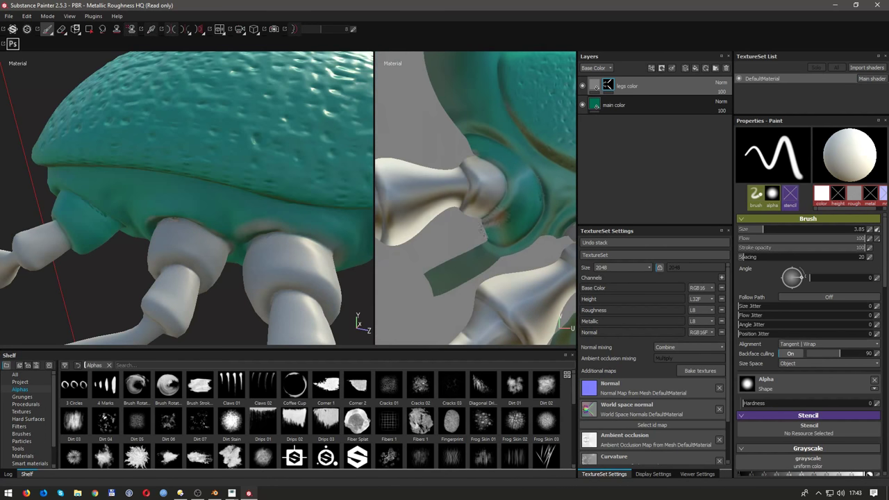
drag(73, 220, 104, 239)
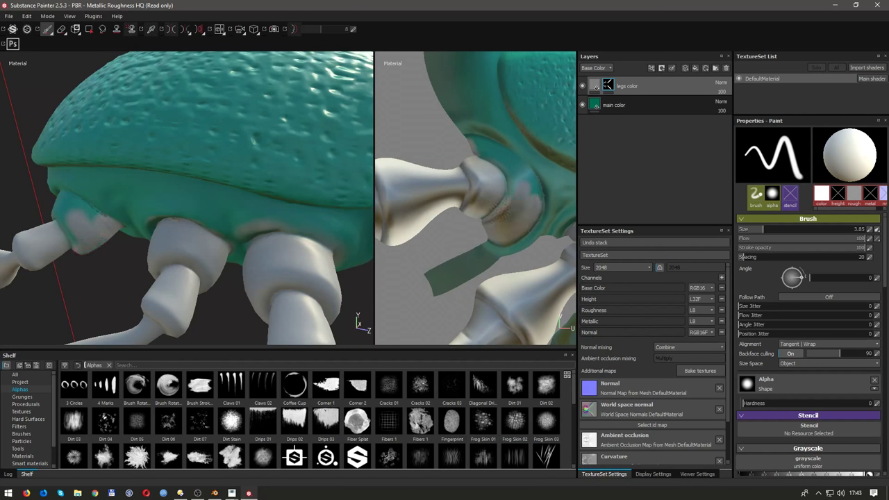
Step: Rotate the environment lighting and move closer to the body's side
shift+right_drag(530, 187, 553, 182)
shift+right_drag(553, 214, 524, 179)
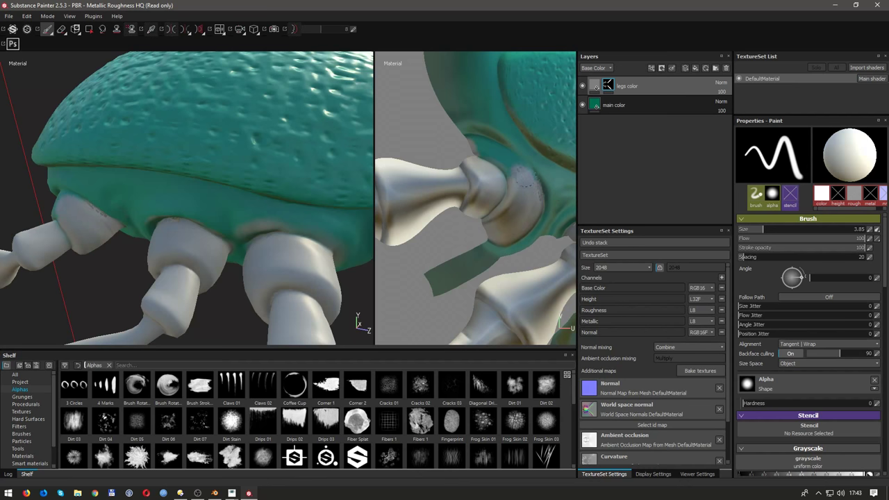
alt+drag(470, 148, 507, 195)
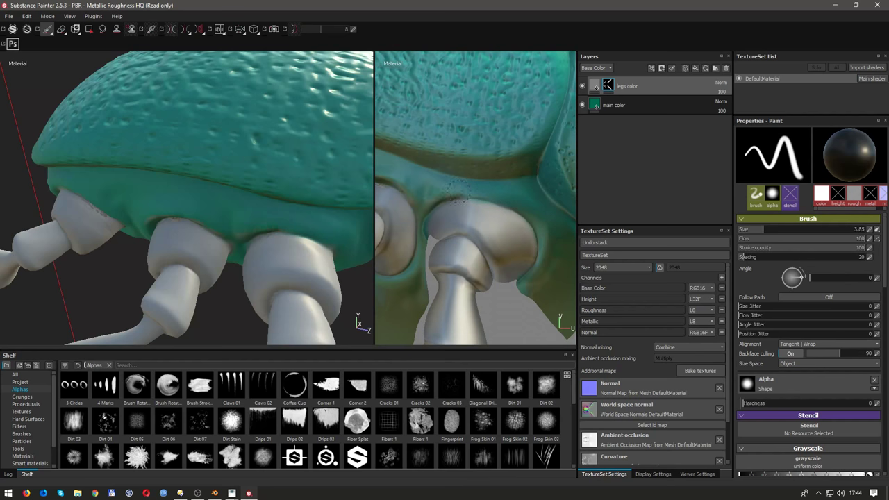
mouse_move(264, 208)
alt+mouse_down()
mouse_move(217, 196)
mouse_move(256, 104)
alt+mouse_up()
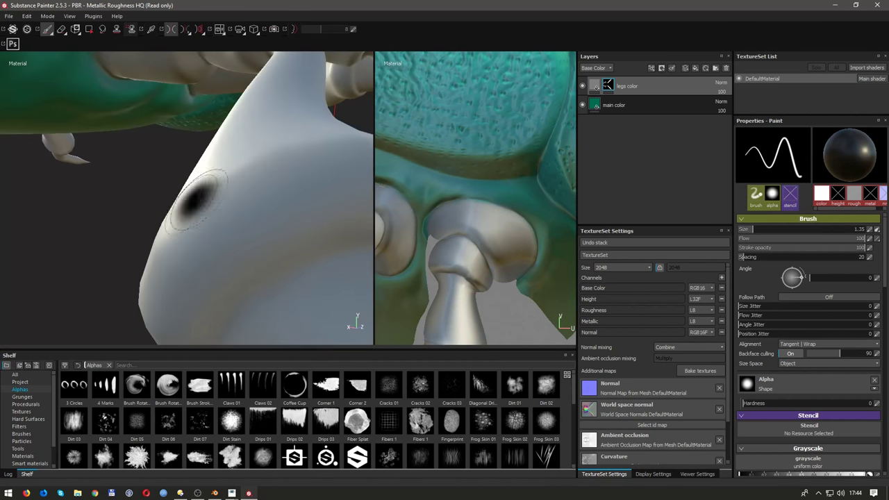
Step: Orbit in close on the leg joints to see both leg cuffs and the horn from below
click(254, 29)
click(266, 44)
mouse_move(248, 199)
alt+mouse_down()
mouse_move(254, 120)
mouse_move(245, 222)
mouse_move(250, 208)
alt+mouse_up()
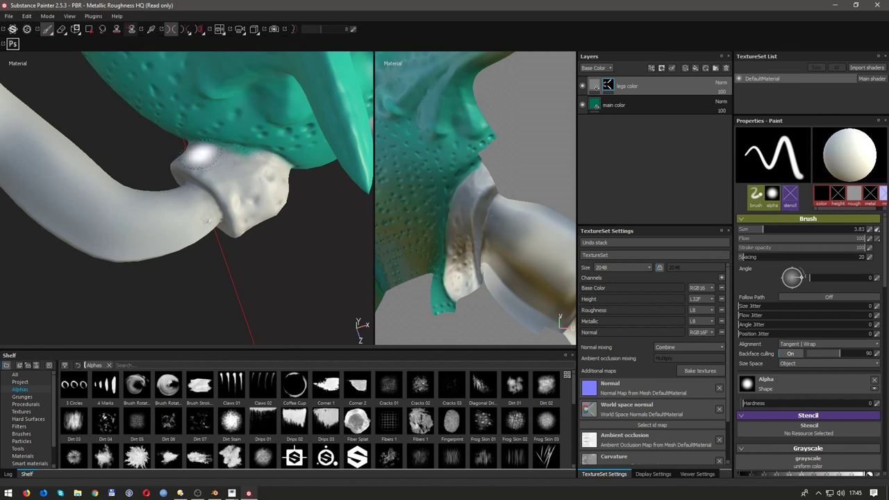
scroll(306, 203, up, 2)
scroll(306, 204, up, 2)
scroll(307, 204, up, 2)
alt+drag(306, 203, 152, 265)
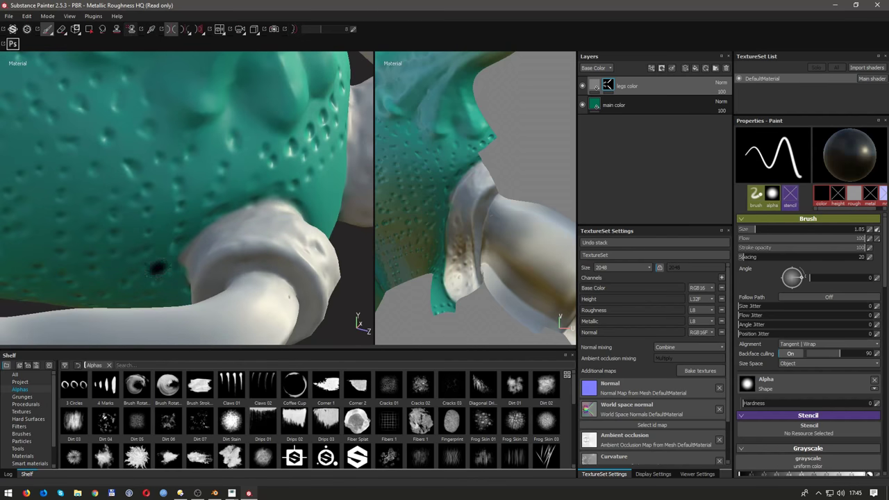
alt+drag(161, 212, 174, 162)
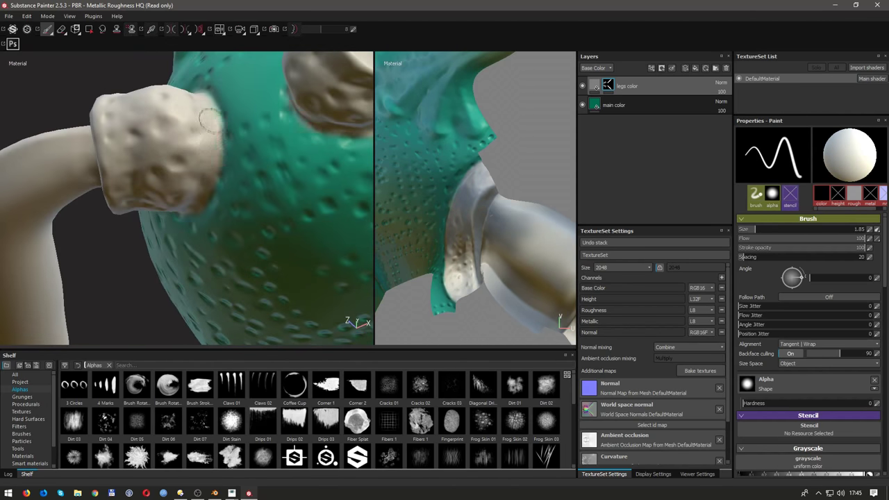
alt+drag(211, 124, 198, 181)
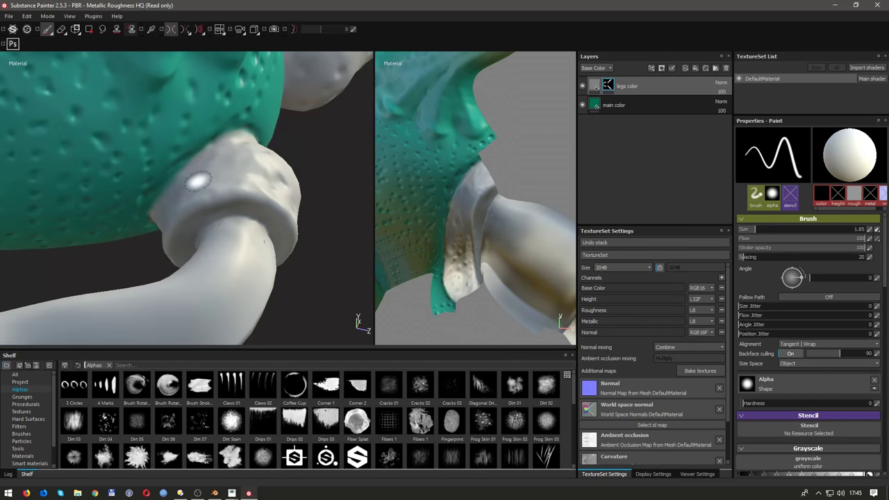
mouse_move(197, 181)
alt+mouse_down()
mouse_move(165, 255)
mouse_move(189, 207)
alt+mouse_up()
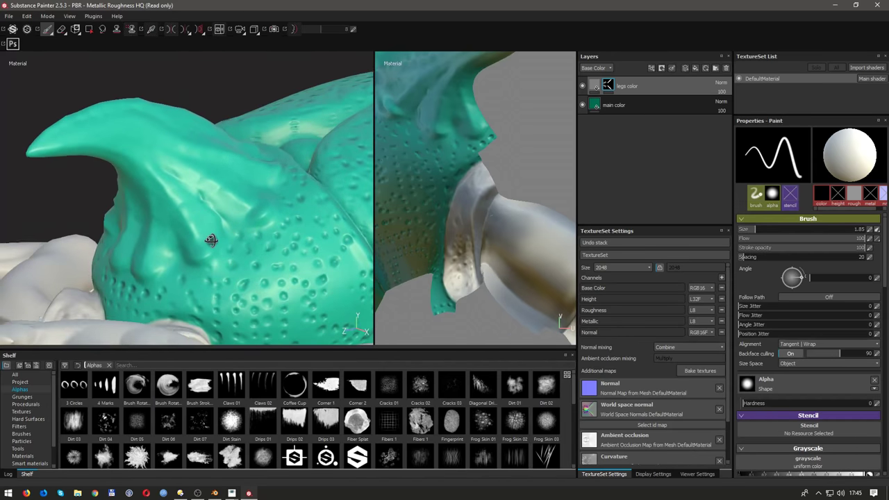
alt+drag(189, 206, 236, 255)
Step: Paint white onto the front crest, with symmetry (L) on for mirrored strokes
click(236, 255)
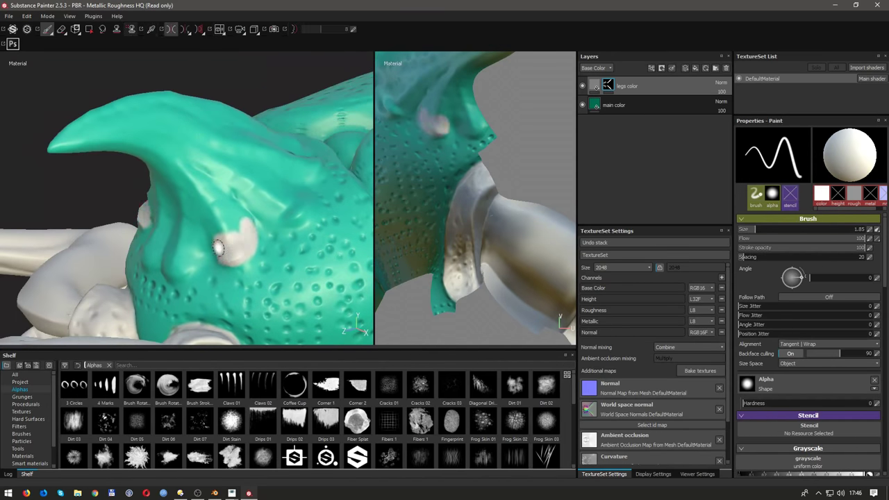
mouse_move(208, 247)
alt+mouse_down()
mouse_move(155, 271)
mouse_move(234, 201)
mouse_move(215, 281)
mouse_move(203, 267)
mouse_move(231, 186)
alt+mouse_up()
key(l)
key(l)
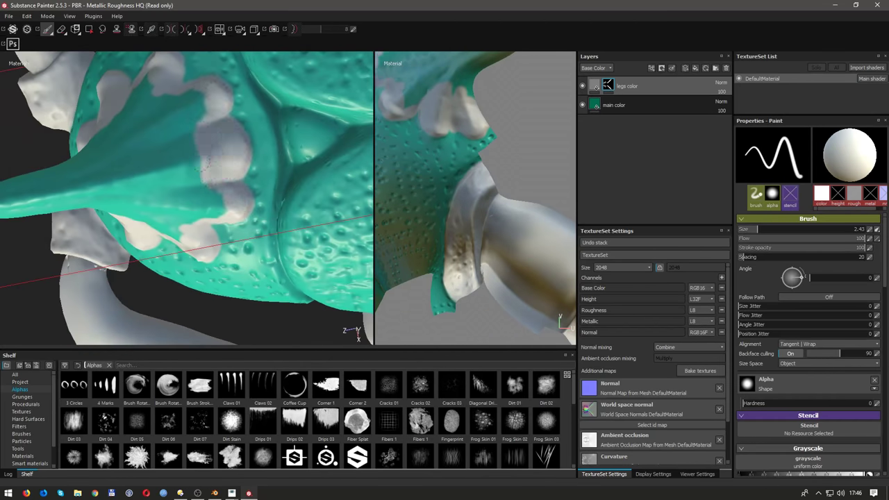
alt+drag(207, 162, 167, 209)
key(l)
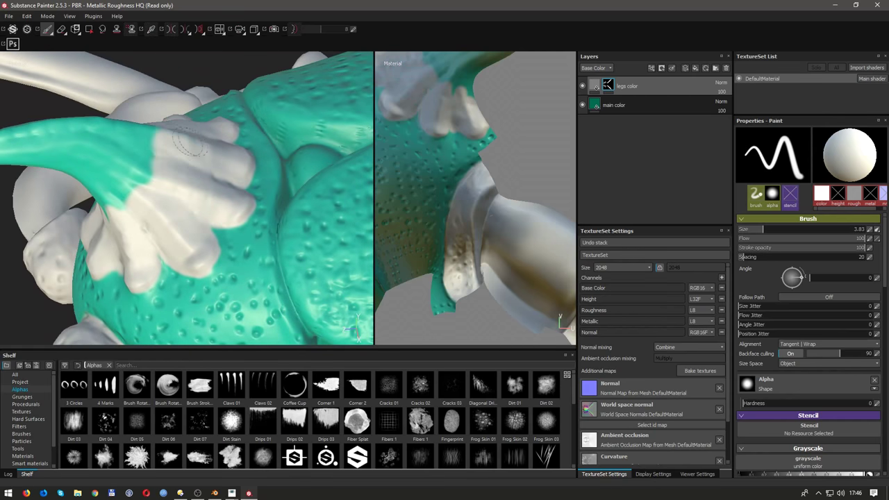
Step: Reduce the brush size and frame the white crest from the front for touch-ups
alt+drag(118, 190, 135, 177)
mouse_move(525, 116)
alt+mouse_down()
mouse_move(468, 111)
mouse_move(453, 170)
alt+mouse_up()
alt+drag(278, 208, 161, 269)
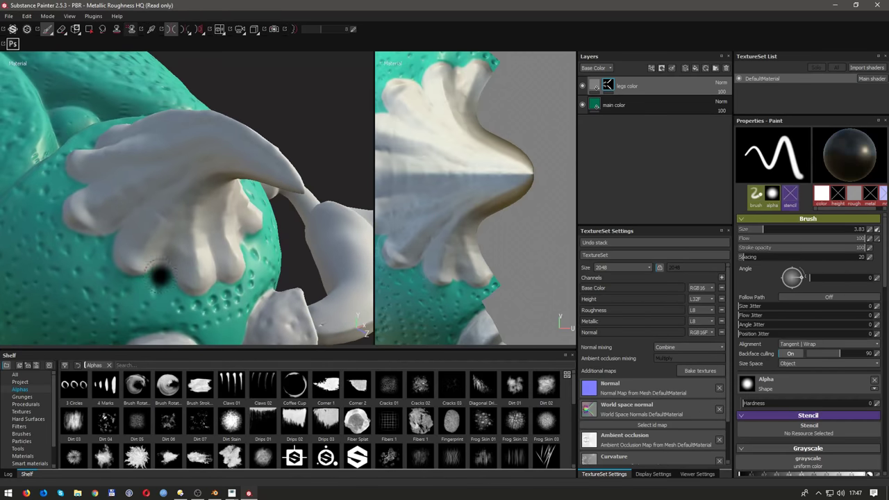
key(bracketleft)
key(bracketleft)
alt+drag(72, 241, 182, 260)
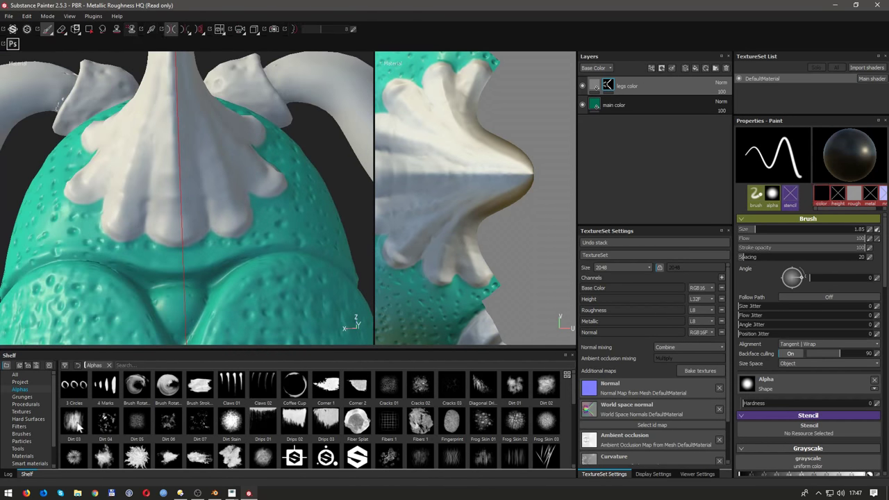
Step: Switch to the Dirt 2 brush and rough up the white crest with mirrored strokes
click(38, 456)
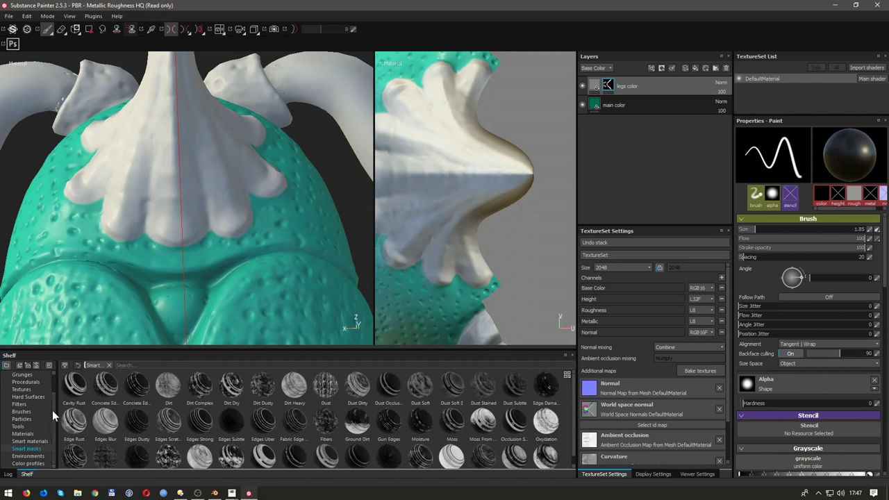
click(21, 433)
click(294, 420)
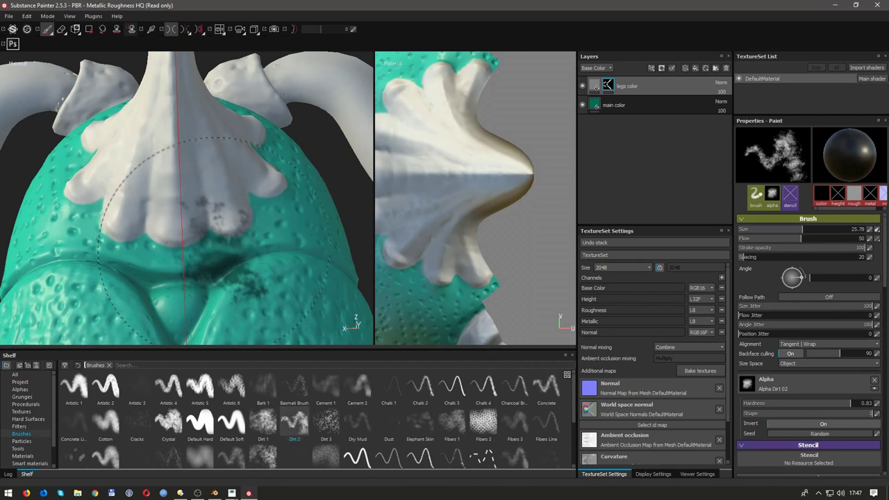
mouse_move(224, 227)
alt+mouse_down()
mouse_move(208, 233)
mouse_move(277, 218)
mouse_move(293, 247)
mouse_move(312, 248)
alt+mouse_up()
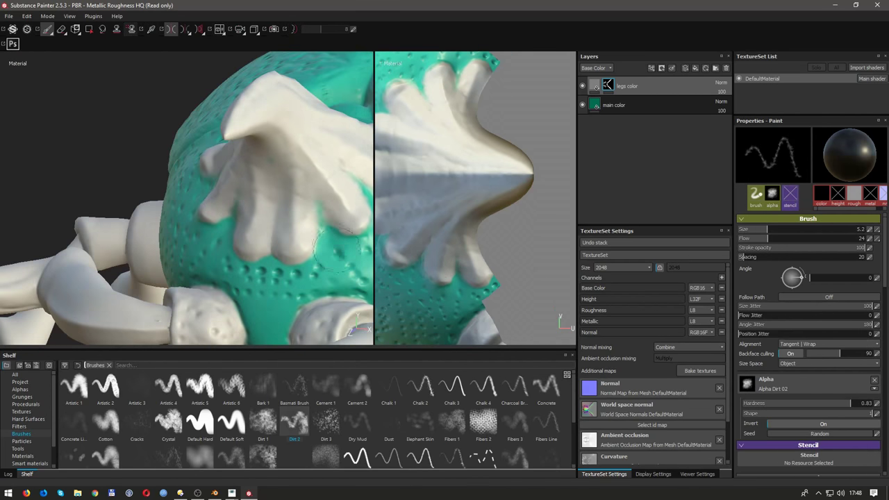
alt+drag(314, 199, 286, 218)
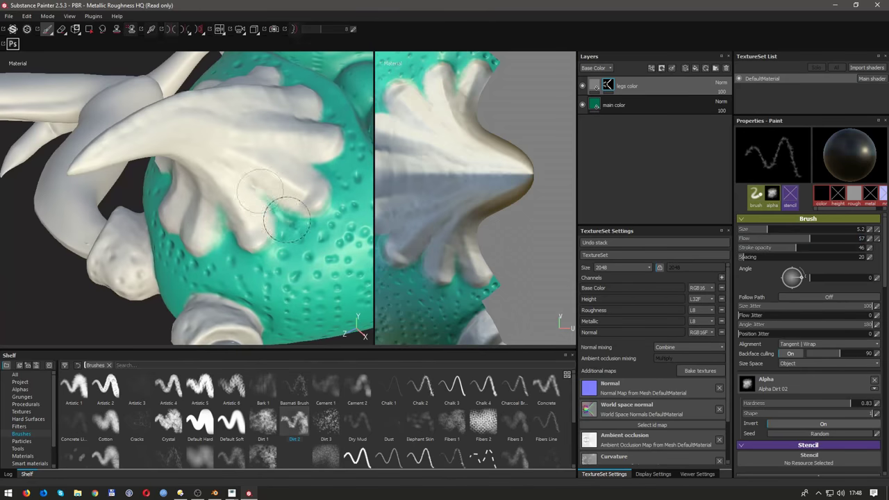
alt+drag(328, 171, 310, 165)
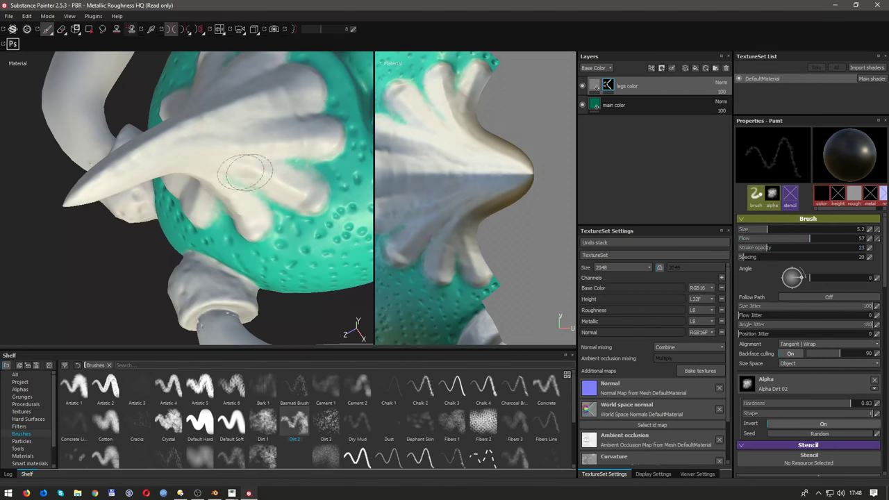
alt+drag(240, 156, 226, 234)
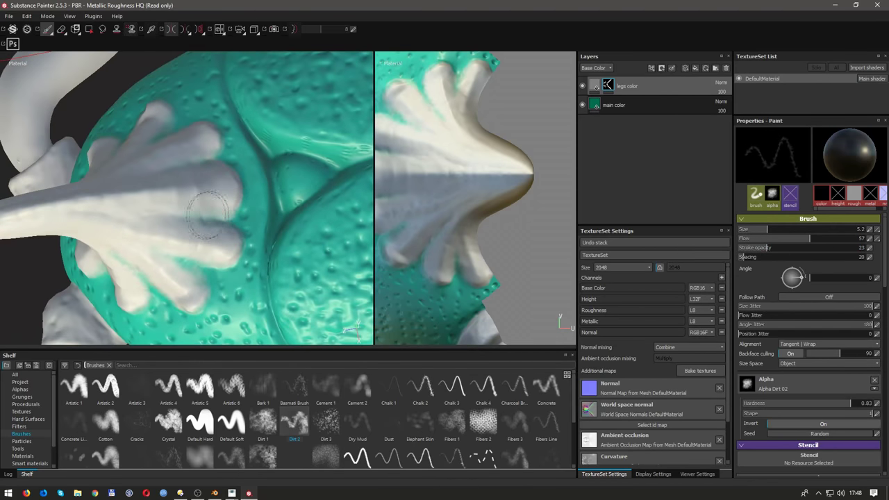
scroll(226, 234, down, 2)
alt+drag(163, 178, 81, 243)
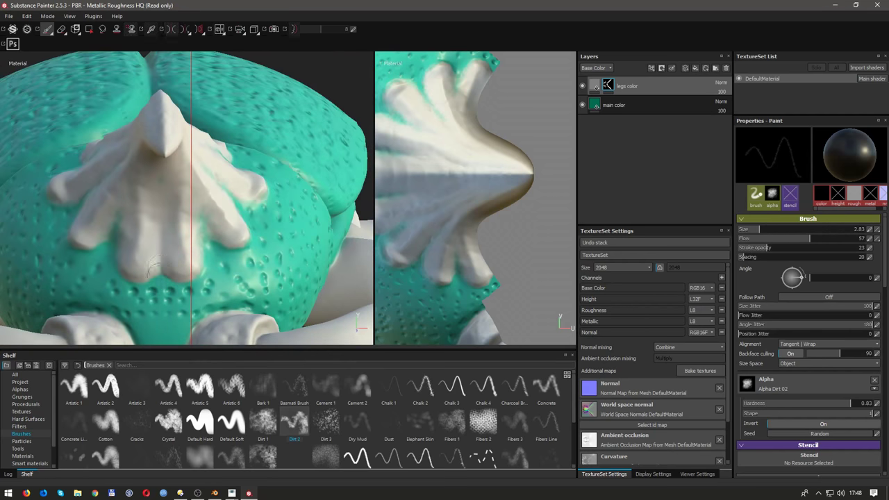
mouse_move(300, 189)
alt+mouse_down()
mouse_move(295, 254)
mouse_move(106, 163)
mouse_move(208, 208)
alt+mouse_up()
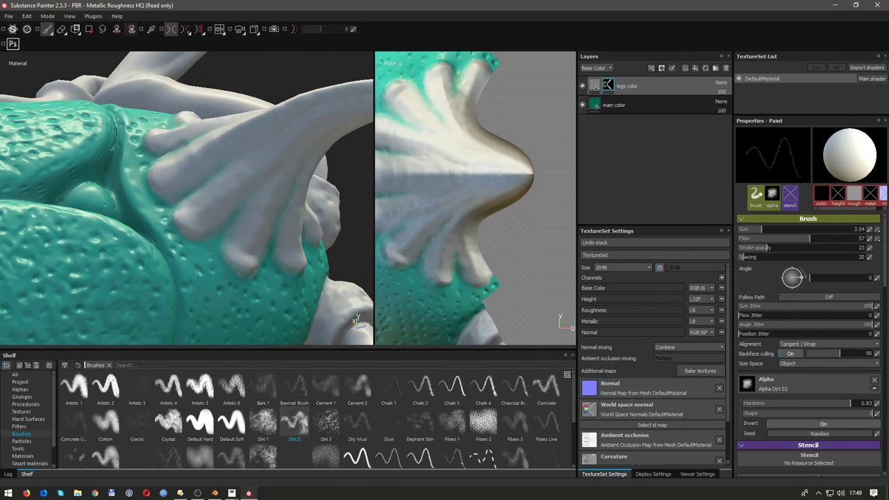
alt+drag(208, 208, 170, 236)
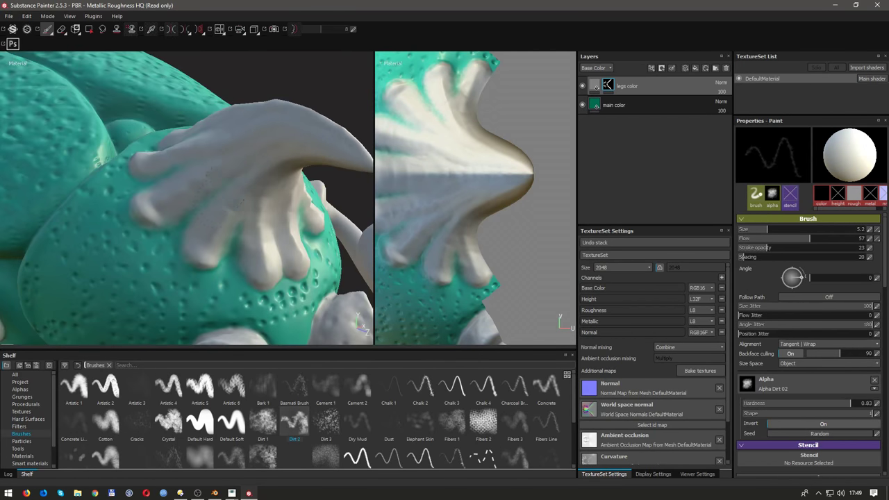
key(l)
mouse_move(234, 203)
alt+mouse_down()
mouse_move(271, 179)
mouse_move(132, 207)
alt+mouse_up()
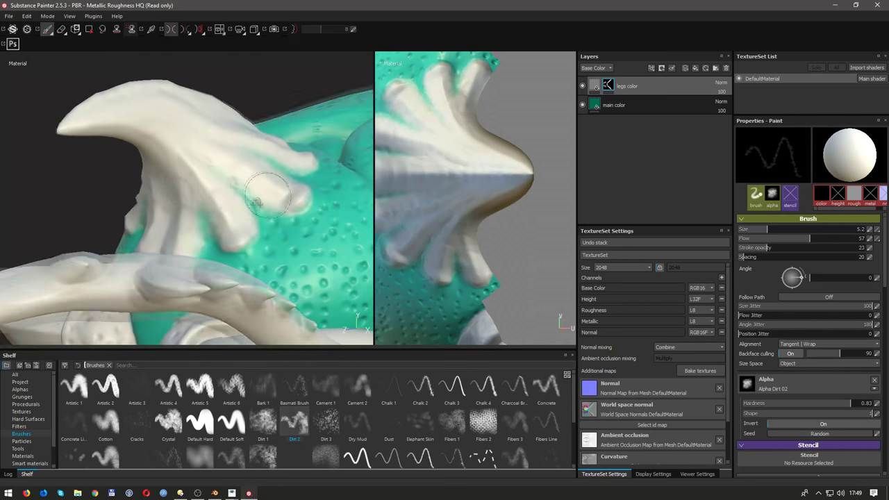
Step: Darken the legs color fill's base colour to near black (Value 0.048)
key(f)
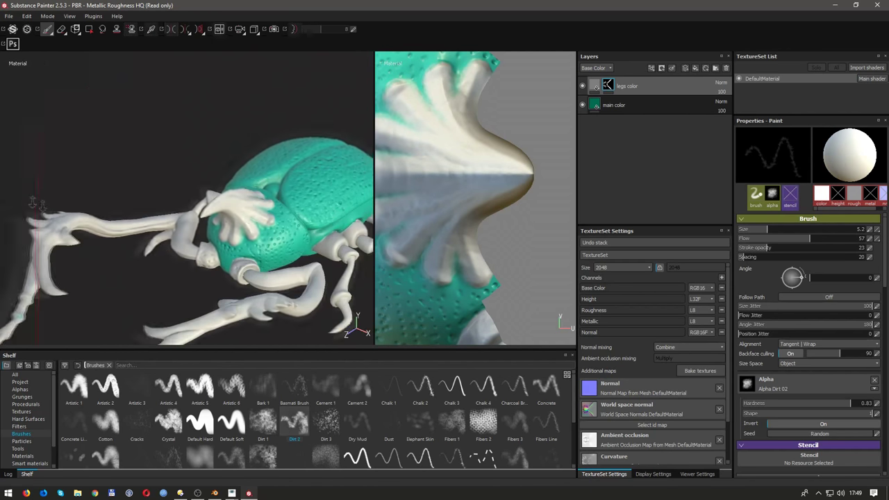
click(594, 85)
click(833, 306)
drag(853, 308, 853, 316)
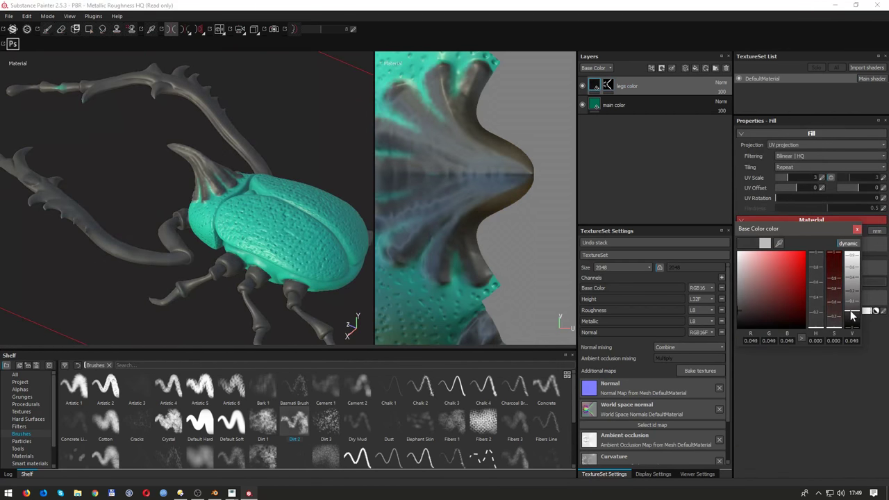
click(857, 229)
alt+drag(242, 222, 212, 177)
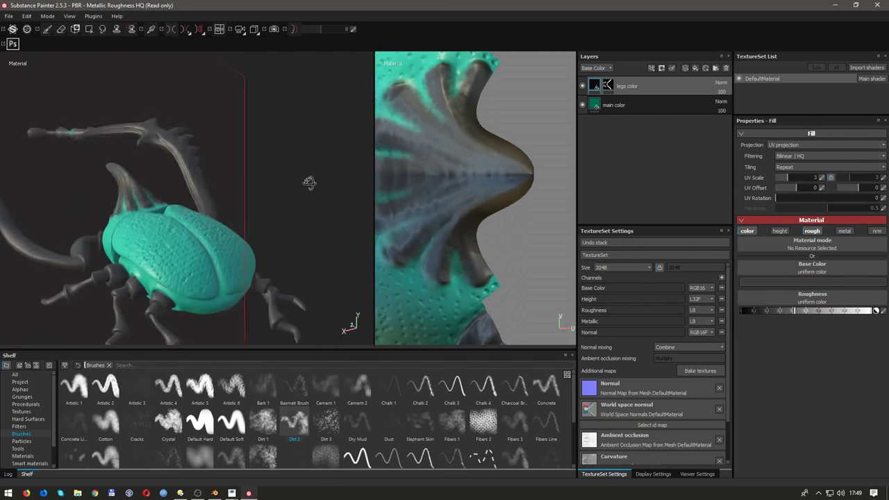
Step: Select the Default Hard brush, show only the Base Color channel, and enlarge the brush
alt+right_drag(192, 145, 276, 247)
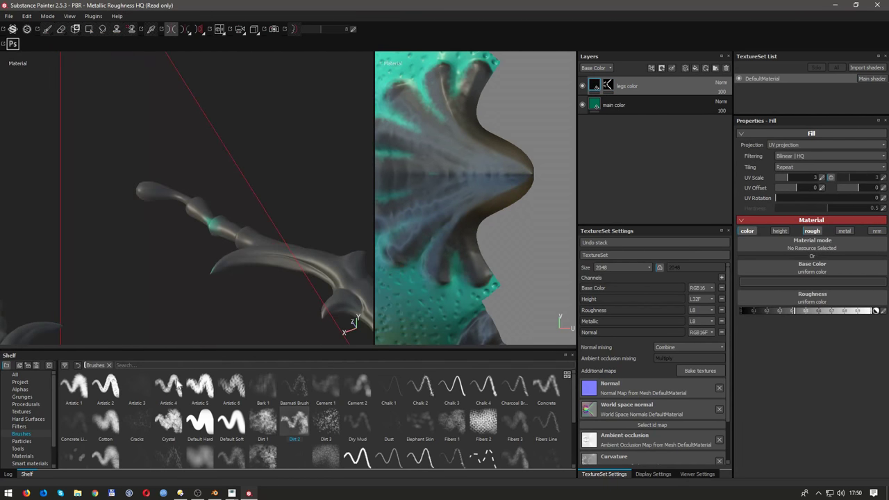
key(1)
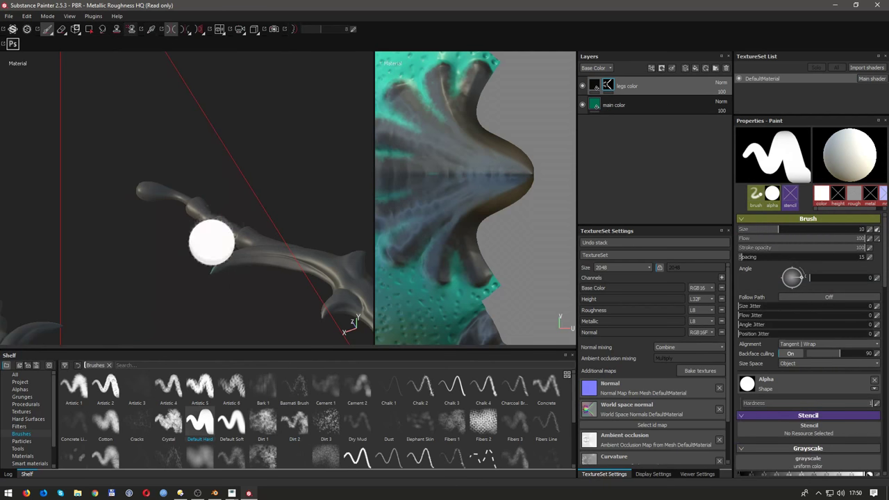
alt+drag(208, 239, 216, 208)
scroll(410, 219, up, 5)
scroll(410, 219, down, 2)
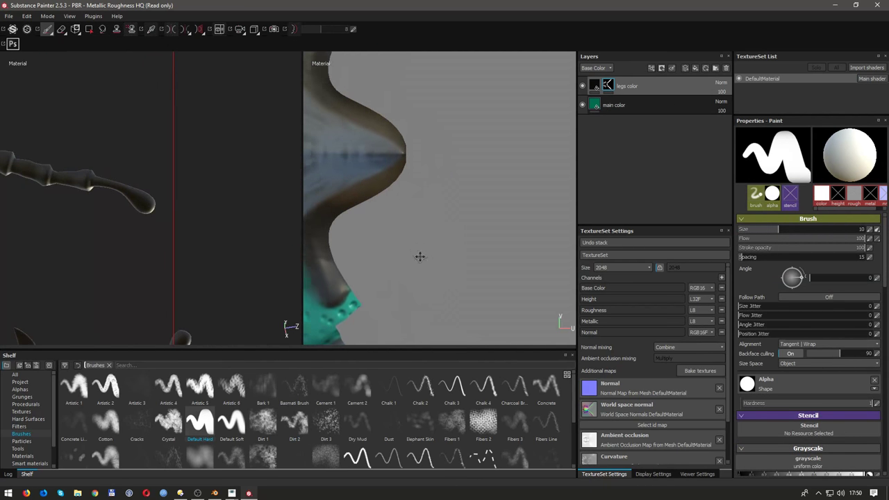
scroll(427, 205, down, 5)
key(c)
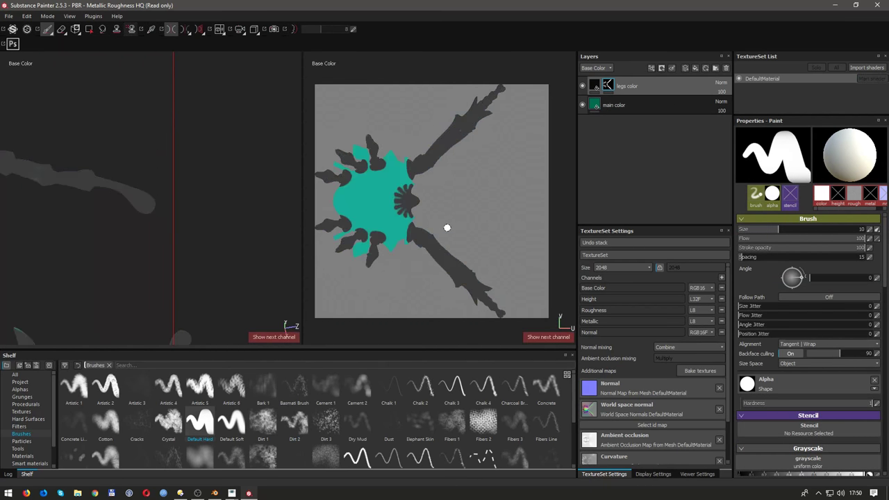
ctrl+right_drag(495, 191, 528, 192)
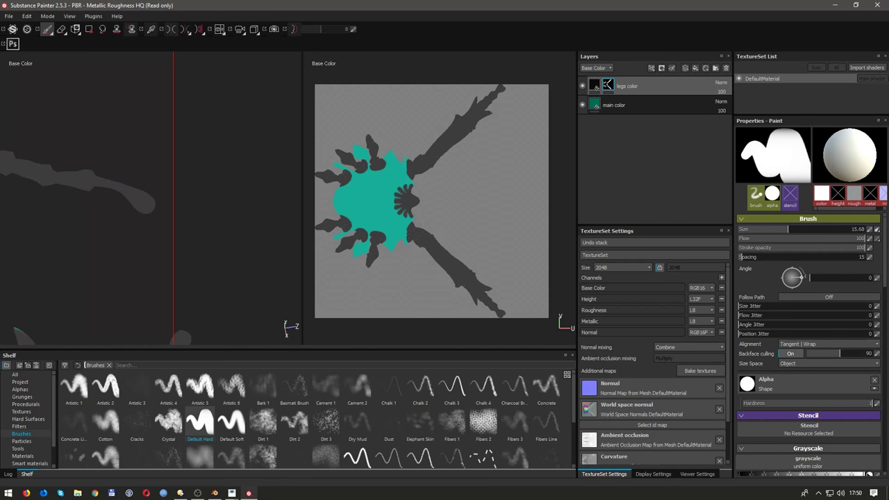
Step: Pan and zoom across the flattened base-colour texture to check the leg areas
scroll(444, 209, up, 2)
scroll(451, 170, up, 4)
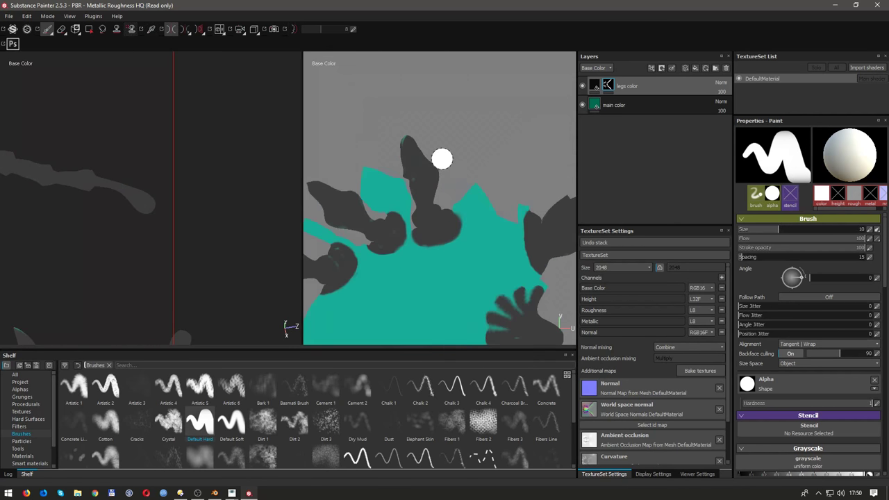
middle_drag(369, 233, 429, 222)
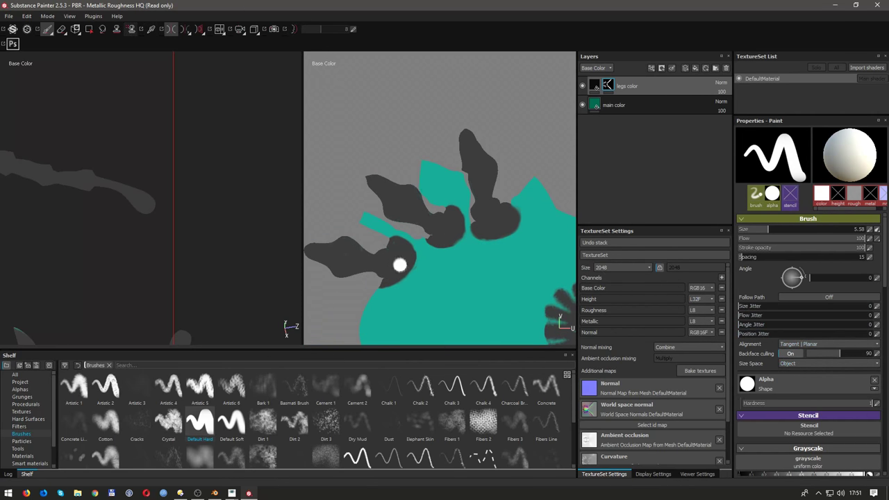
mouse_move(394, 260)
middle_down()
mouse_move(389, 162)
mouse_move(349, 230)
middle_up()
mouse_move(357, 300)
middle_down()
mouse_move(366, 264)
mouse_move(409, 301)
mouse_move(455, 195)
middle_up()
middle_drag(487, 271, 481, 312)
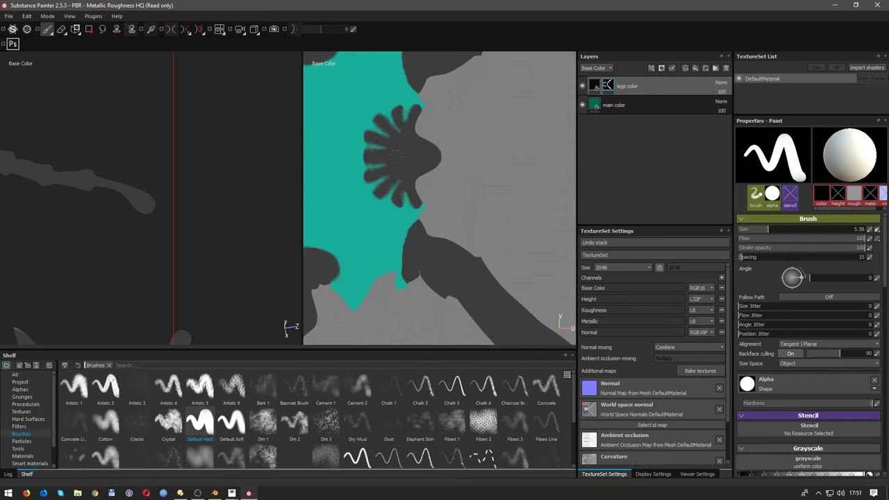
mouse_move(482, 166)
middle_down()
mouse_move(472, 208)
mouse_move(478, 175)
mouse_move(476, 250)
mouse_move(524, 250)
middle_up()
scroll(525, 250, down, 3)
middle_drag(451, 155, 486, 208)
Step: Return to the full material view and add a new fill layer above legs color
alt+drag(181, 212, 207, 235)
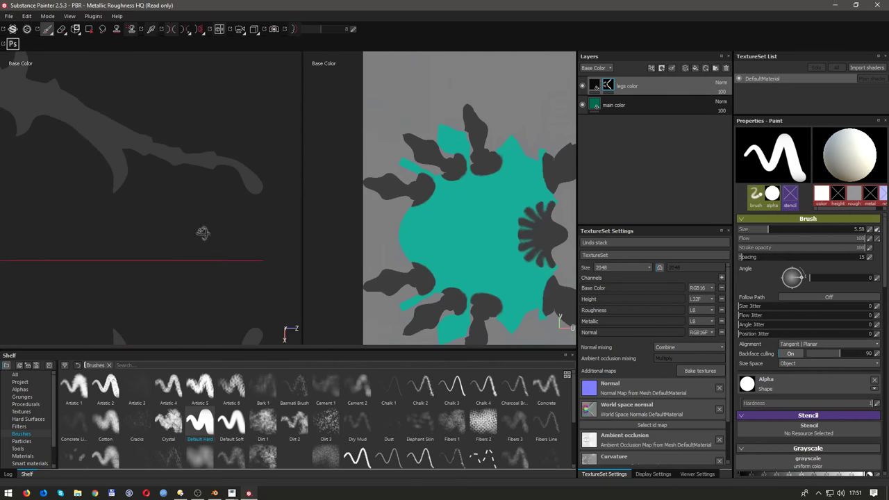
key(m)
mouse_move(215, 204)
alt+mouse_down()
mouse_move(179, 243)
mouse_move(194, 231)
mouse_move(221, 238)
mouse_move(229, 229)
alt+mouse_up()
click(695, 67)
Step: Give the new fill layer a black mask and an orange base colour
click(650, 68)
click(594, 85)
click(773, 237)
click(825, 292)
Step: Rename the layer to 'wings color' and zoom the view onto the beetle's back
key(1)
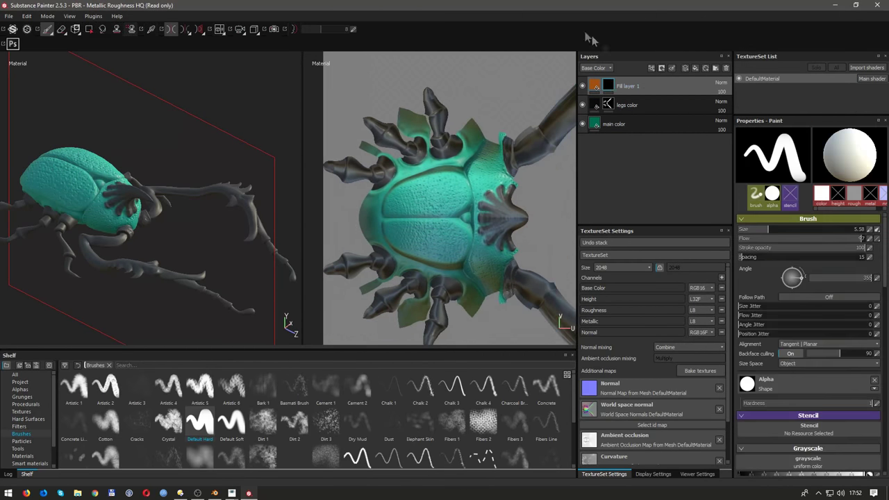
right_click(611, 85)
click(639, 118)
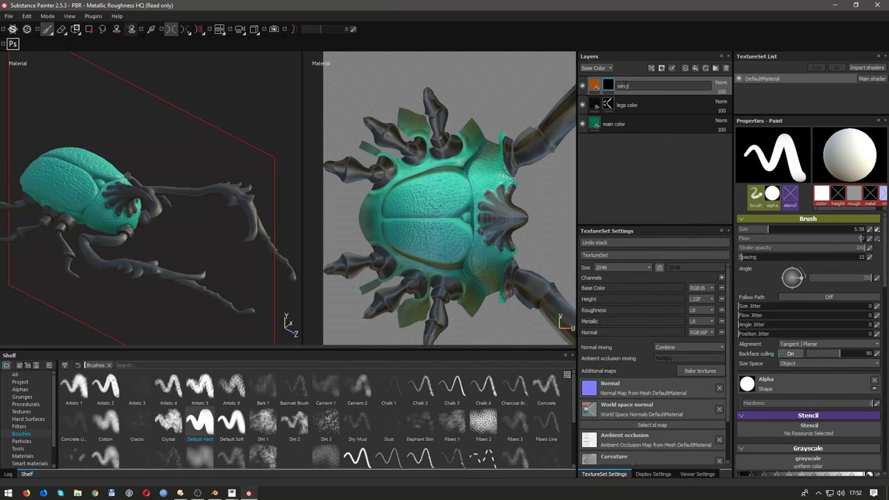
scroll(414, 183, up, 2)
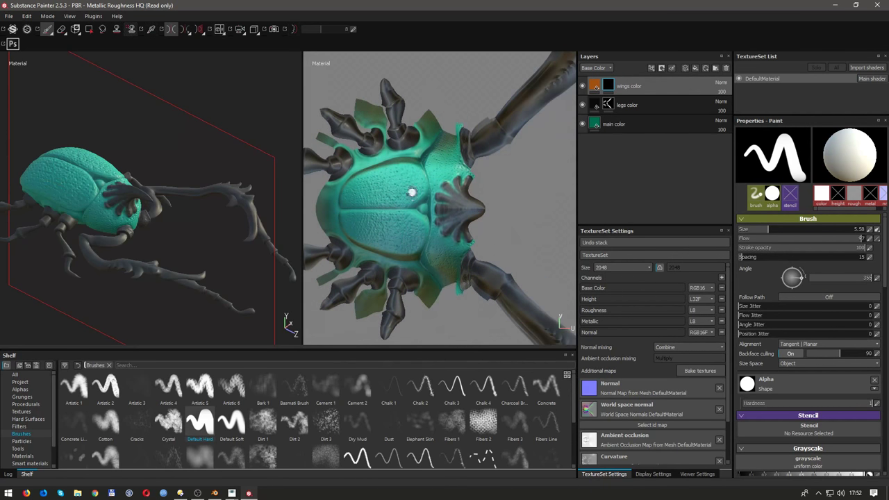
scroll(414, 184, up, 3)
scroll(414, 183, up, 3)
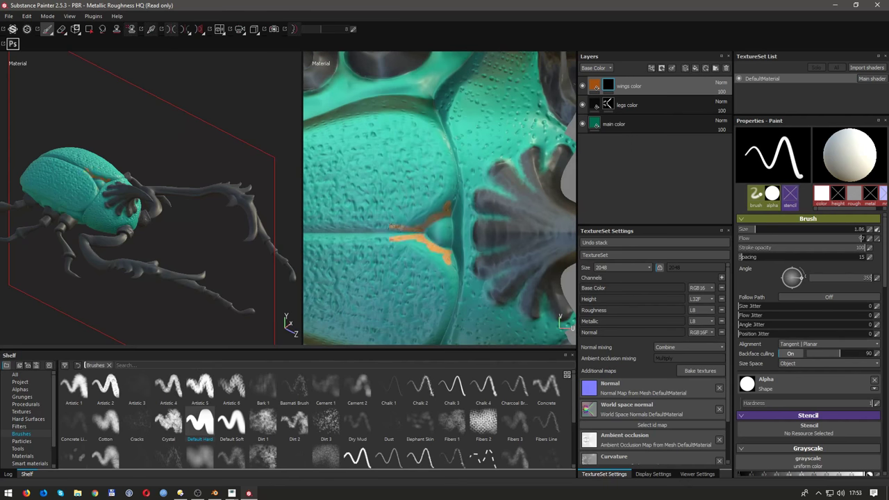
Step: Paint an orange band along the central seam between the wing cases
alt+drag(380, 240, 450, 223)
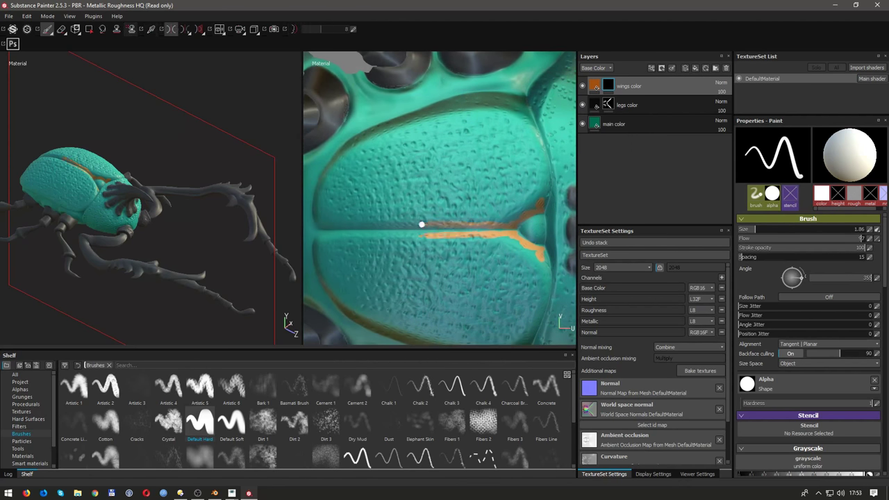
alt+drag(532, 157, 505, 201)
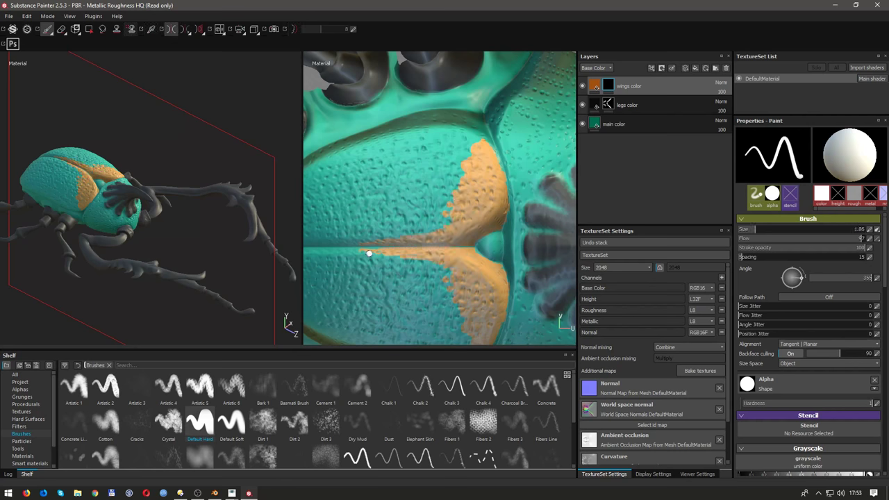
alt+drag(402, 264, 396, 255)
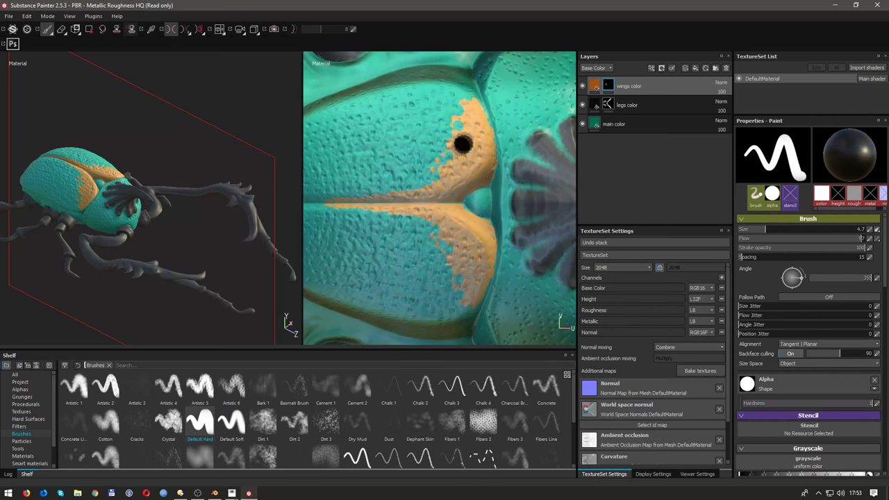
Step: Paint speckled orange borders along the wing cases' outer edges with Dirt 1 and Artistic 6 brushes
click(262, 420)
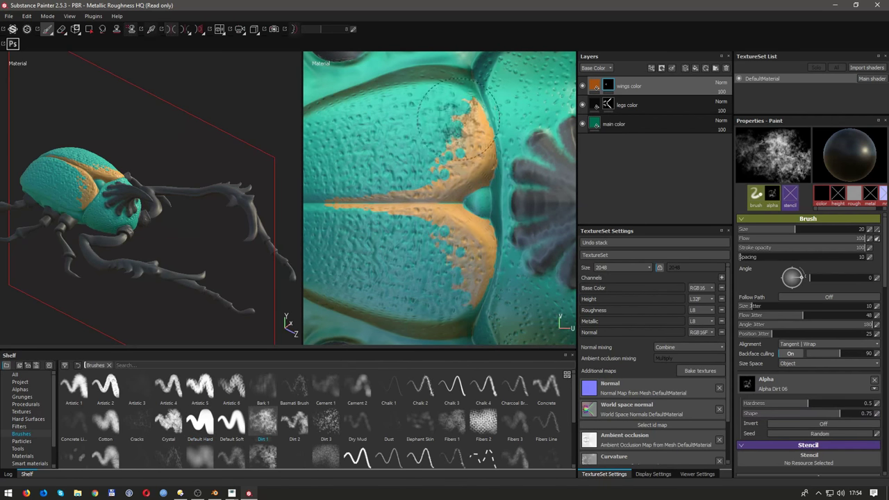
click(231, 389)
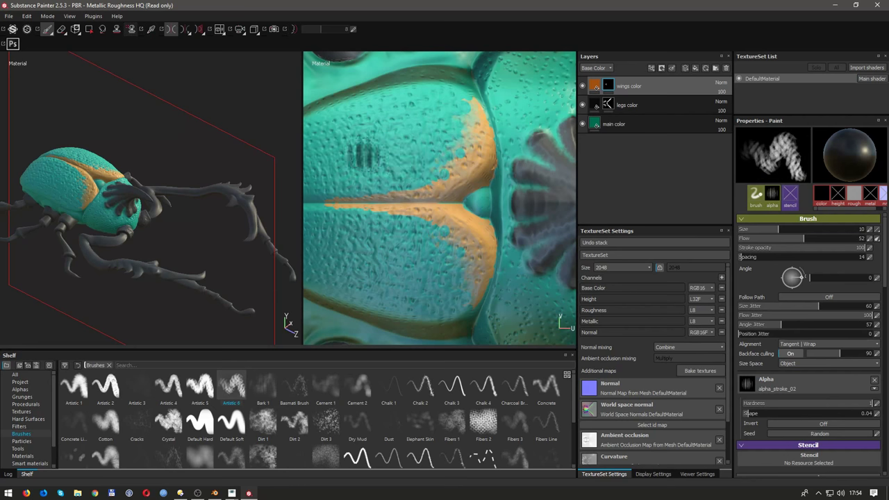
alt+drag(139, 208, 208, 201)
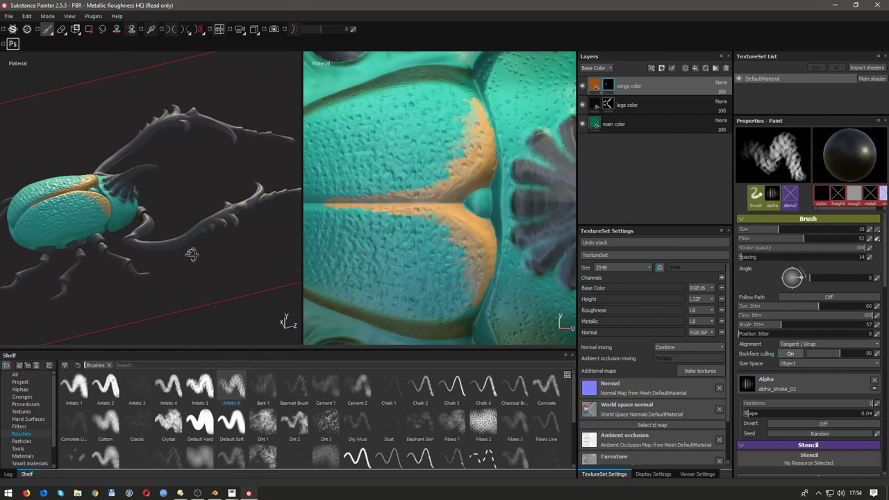
scroll(392, 252, down, 2)
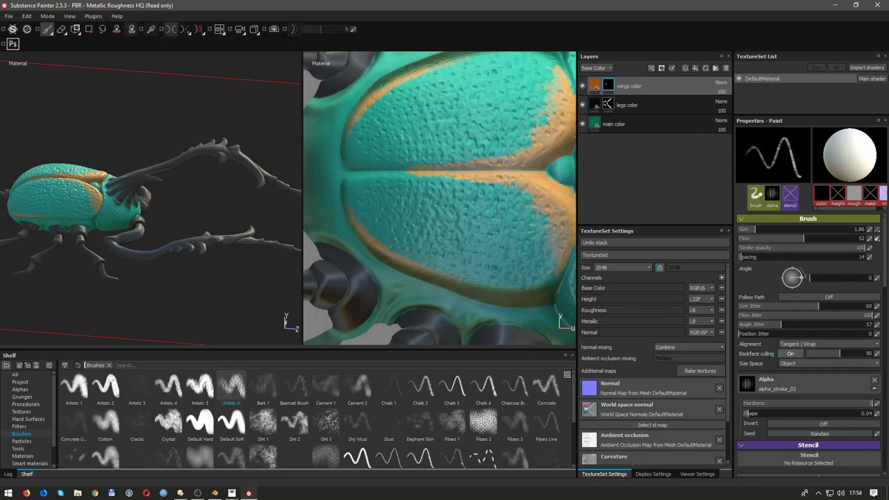
alt+drag(104, 208, 152, 238)
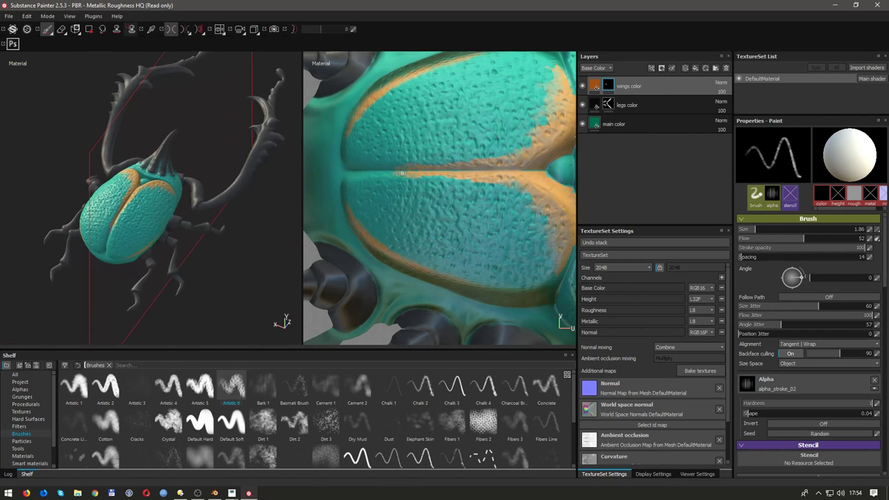
alt+drag(556, 276, 507, 246)
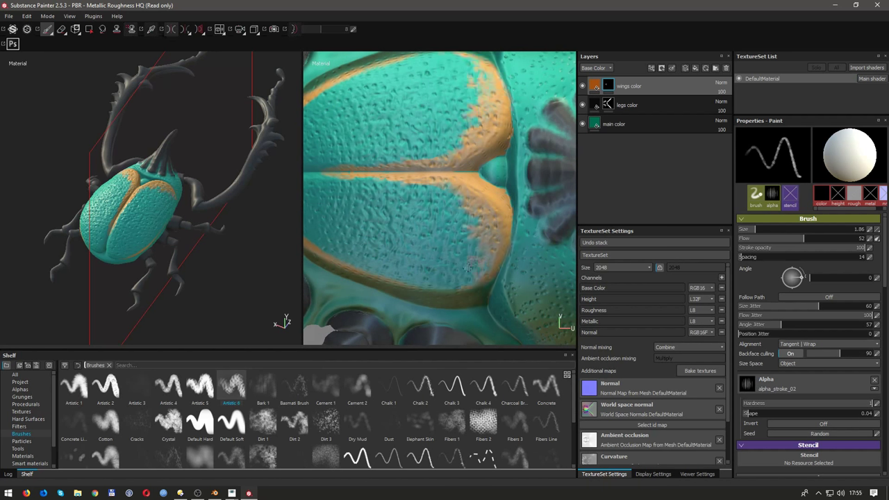
alt+drag(469, 268, 467, 144)
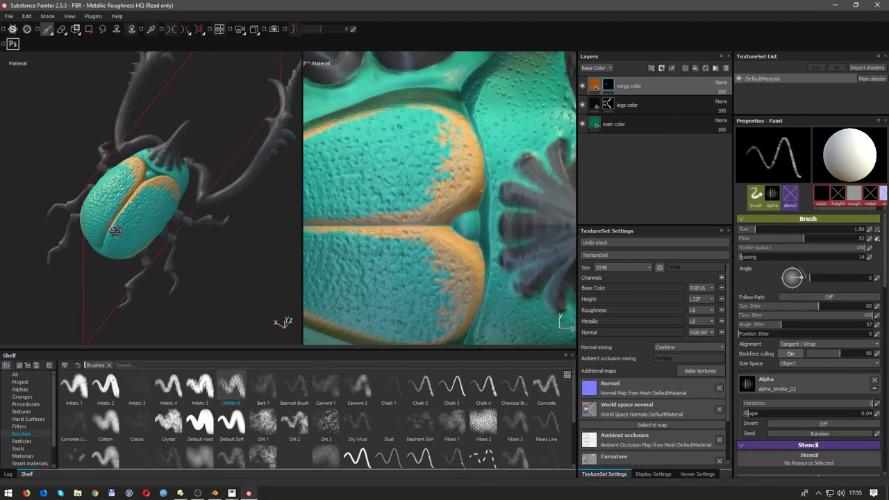
alt+drag(132, 278, 191, 292)
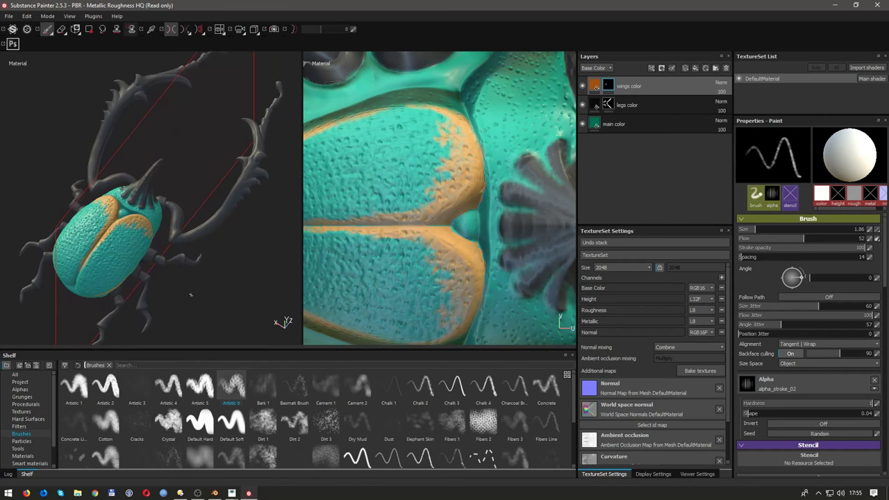
click(614, 124)
click(764, 277)
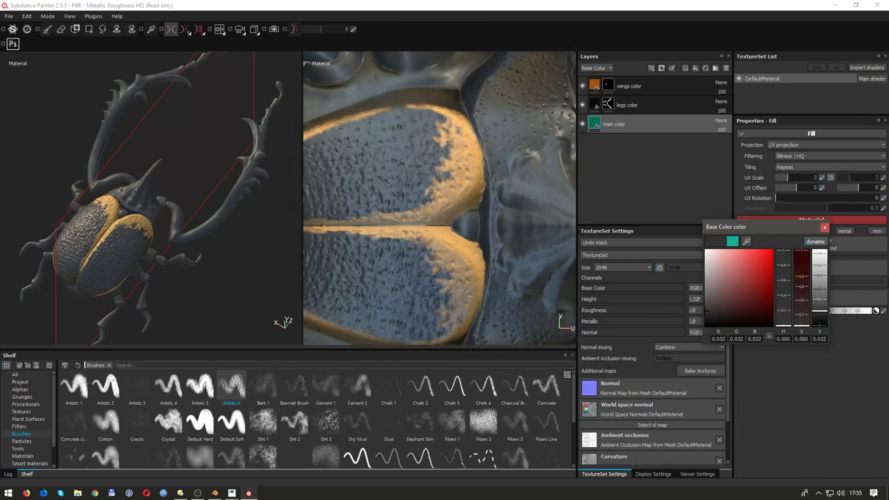
Step: Set the main color fill's base colour to deep blue (0.004, 0.104, 0.285)
click(783, 282)
mouse_move(750, 287)
mouse_down()
mouse_move(761, 295)
mouse_move(759, 278)
mouse_up()
click(785, 285)
click(818, 285)
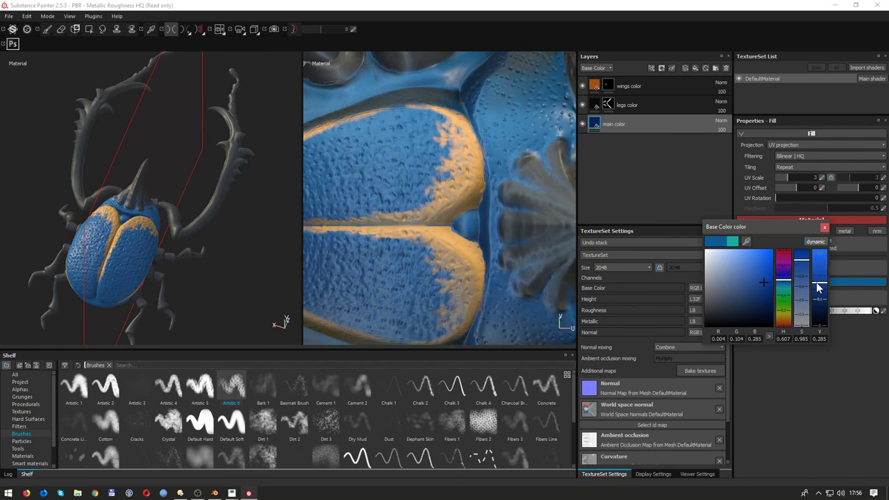
click(824, 228)
mouse_move(453, 272)
alt+mouse_down()
mouse_move(454, 218)
mouse_move(492, 239)
alt+mouse_up()
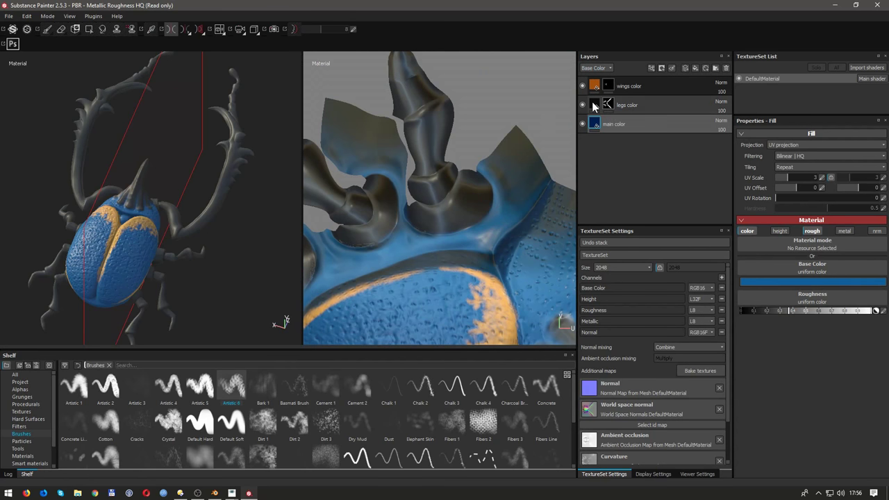
click(594, 104)
click(804, 280)
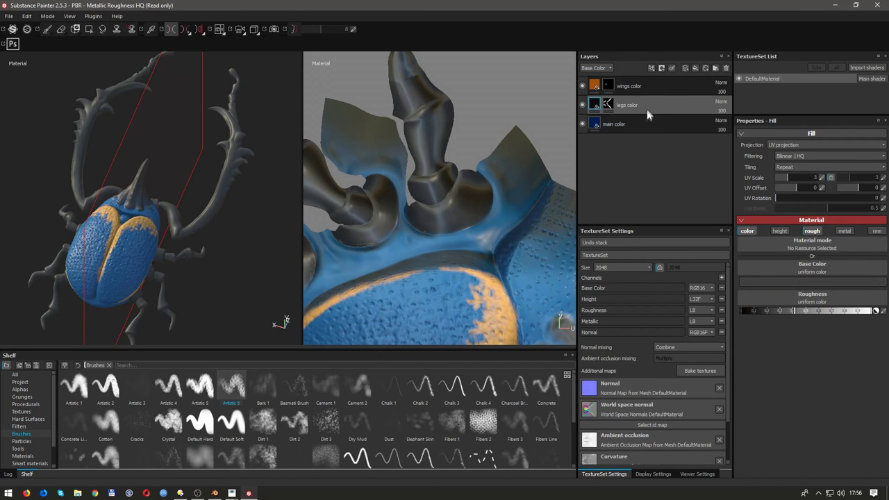
Step: Add a fill effect to the legs layer and apply 3D Perlin Noise as its material
right_click(594, 106)
click(614, 331)
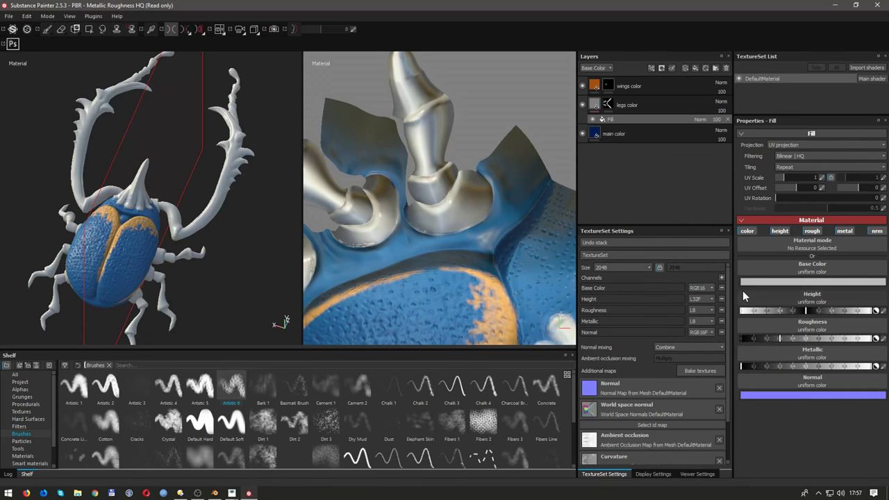
click(784, 248)
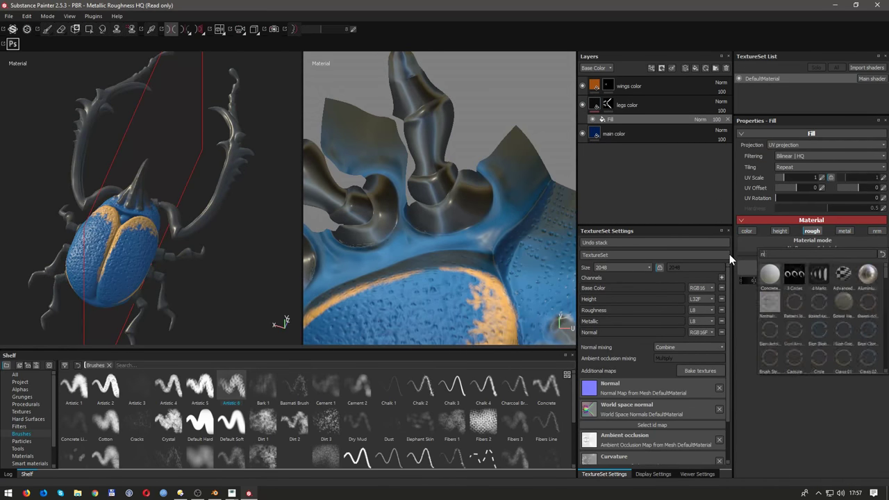
text(no)
key(BackSpace)
scroll(878, 356, down, 10)
scroll(878, 356, up, 3)
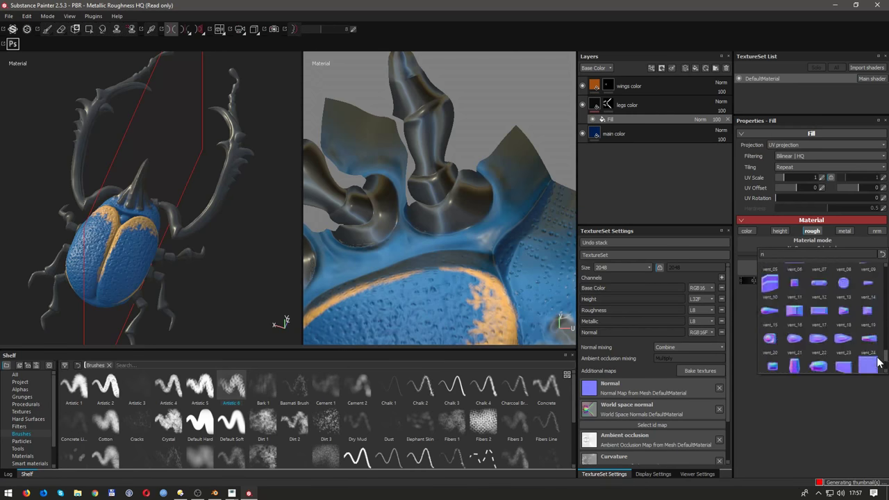
scroll(875, 333, up, 3)
scroll(872, 305, up, 3)
scroll(868, 276, up, 3)
key(BackSpace)
text(material)
click(727, 255)
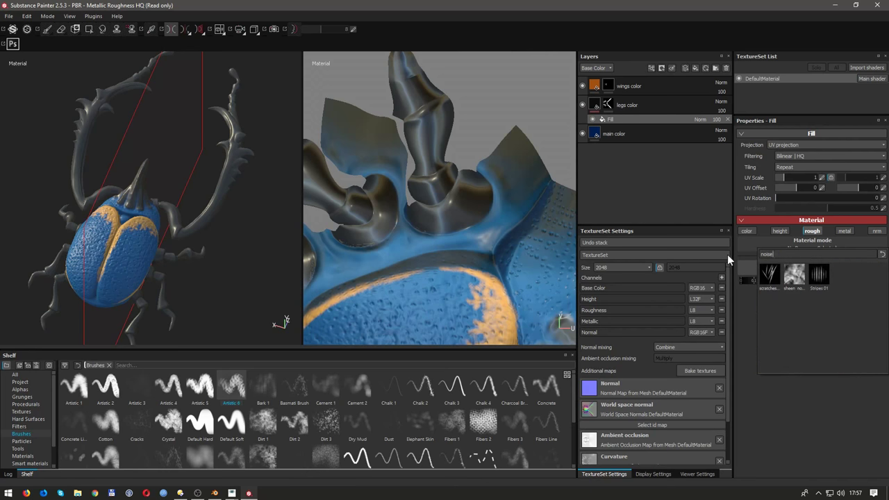
click(770, 278)
click(776, 294)
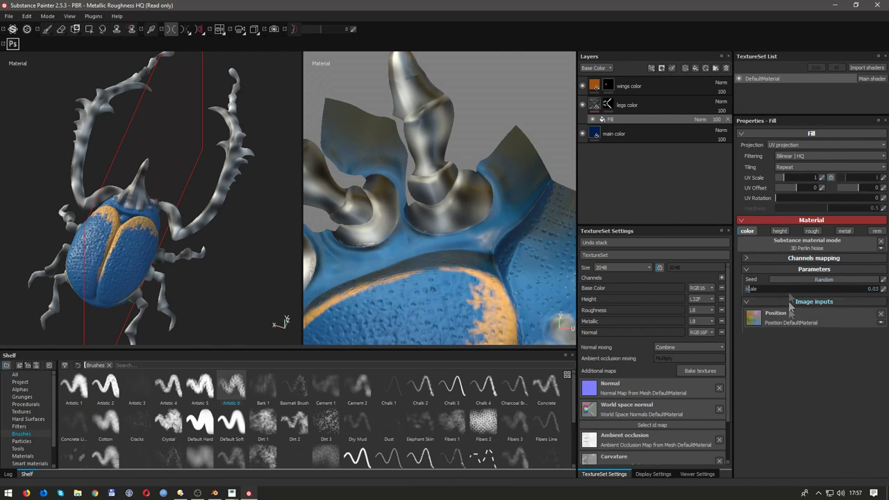
Step: Restore Position DefaultMaterial as the input and tune the noise scale on the roughness channel
click(881, 313)
click(826, 323)
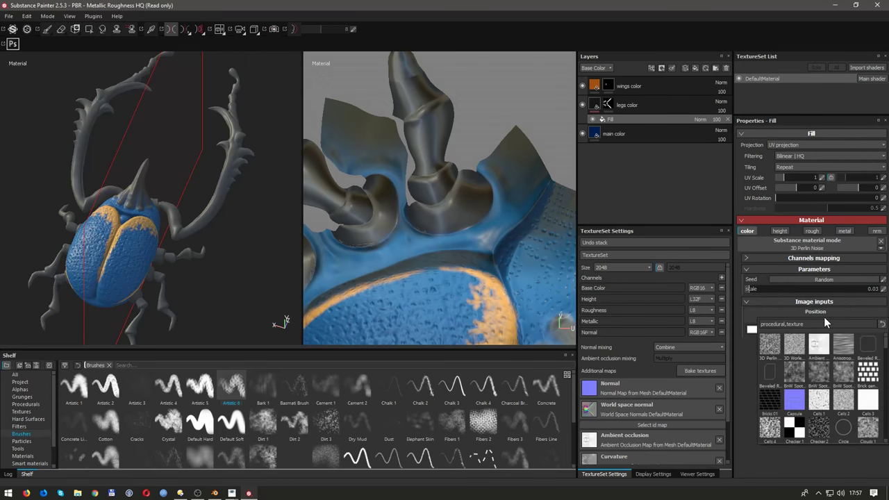
click(788, 371)
drag(814, 288, 837, 288)
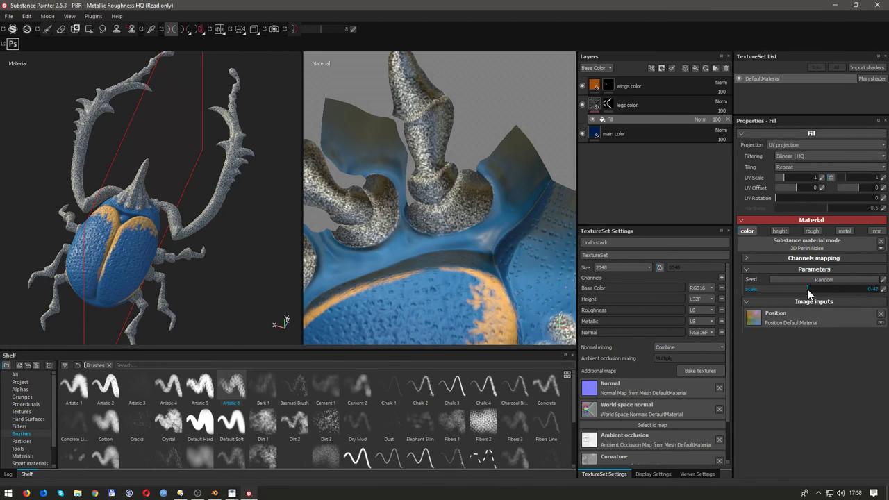
click(812, 230)
scroll(233, 189, up, 3)
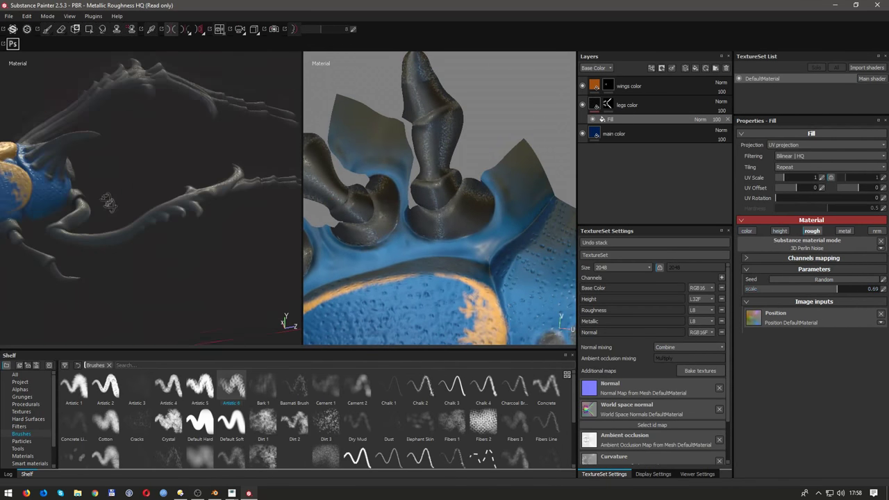
scroll(232, 189, up, 2)
scroll(233, 189, up, 2)
scroll(233, 189, up, 2)
key(l)
click(772, 258)
click(788, 287)
Step: Search 'perlin' to apply 3D Perlin Noise to roughness, then drag BnW Spots 2 onto the fill
click(876, 247)
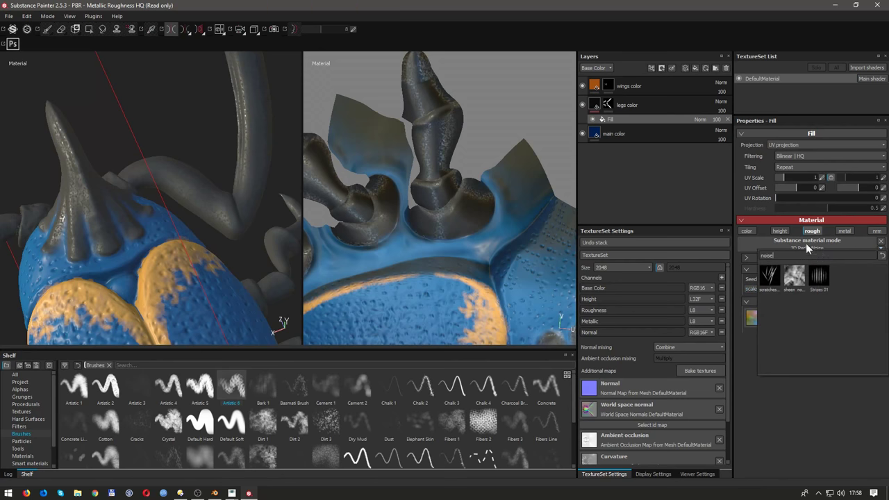
key(Escape)
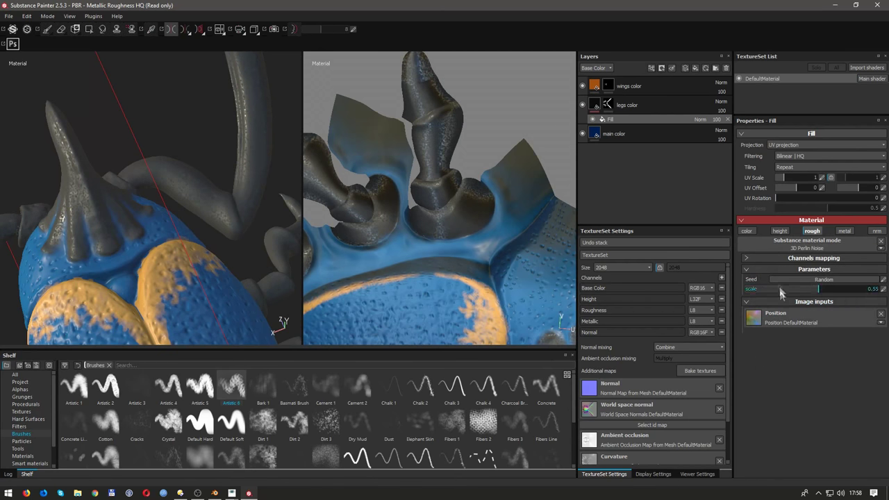
click(807, 241)
text(perlin)
click(769, 268)
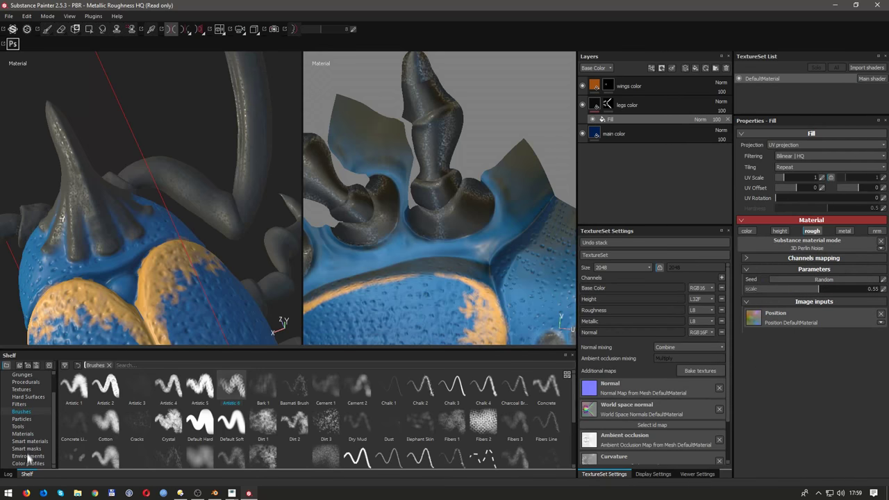
click(26, 389)
mouse_move(199, 385)
mouse_down()
mouse_move(827, 244)
mouse_move(806, 241)
mouse_up()
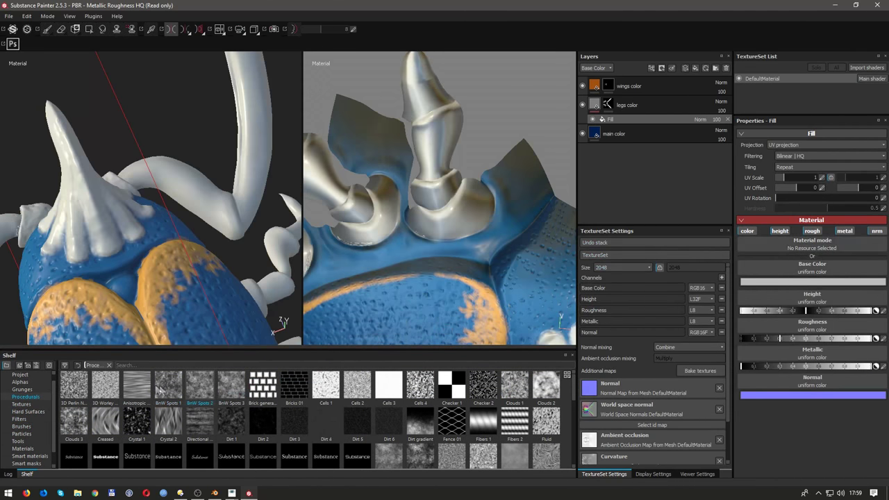
Step: Apply BnW Spots 3 as the legs fill material with the color and height channels turned off
click(803, 241)
click(826, 274)
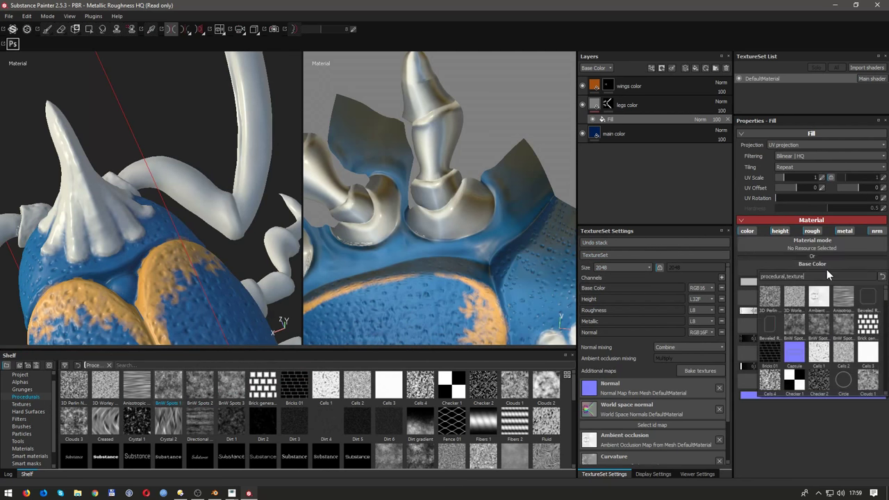
click(819, 332)
click(779, 231)
click(747, 231)
click(810, 238)
click(819, 377)
mouse_move(202, 234)
alt+mouse_down()
mouse_move(142, 224)
mouse_move(159, 180)
alt+mouse_up()
Step: Raise the spots' histogram contrast and set the fill projection to Tri-planar
mouse_move(812, 319)
mouse_down()
mouse_move(777, 324)
mouse_move(792, 314)
mouse_up()
click(799, 299)
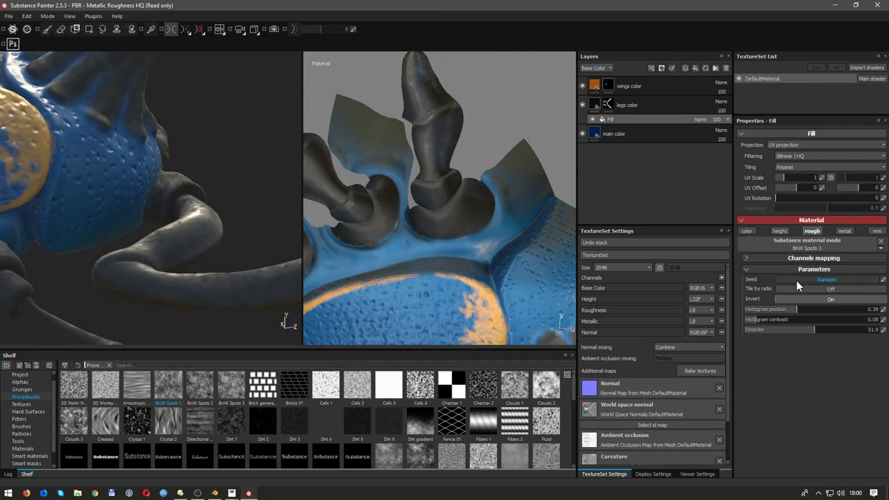
alt+drag(181, 222, 217, 238)
click(827, 145)
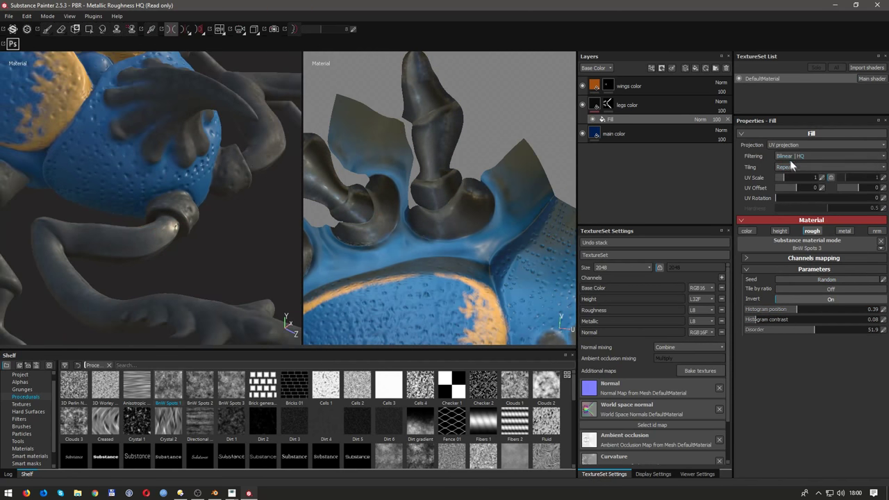
click(798, 162)
click(830, 298)
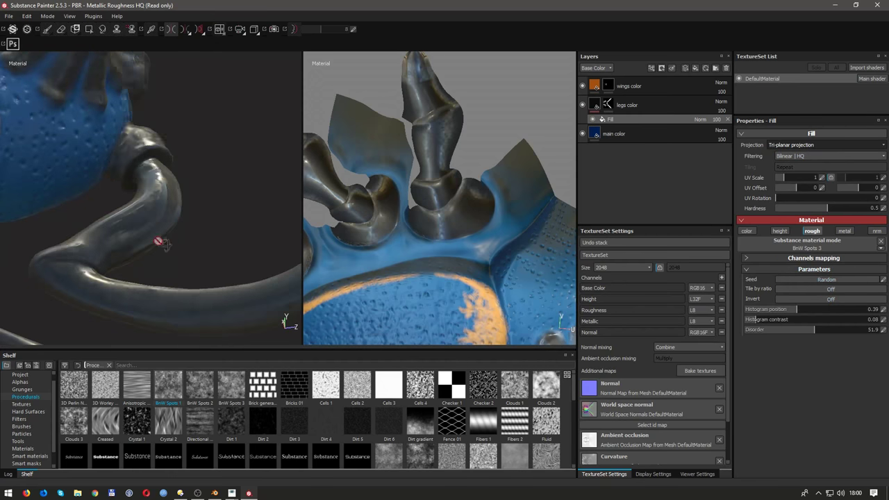
key(l)
alt+drag(159, 244, 270, 236)
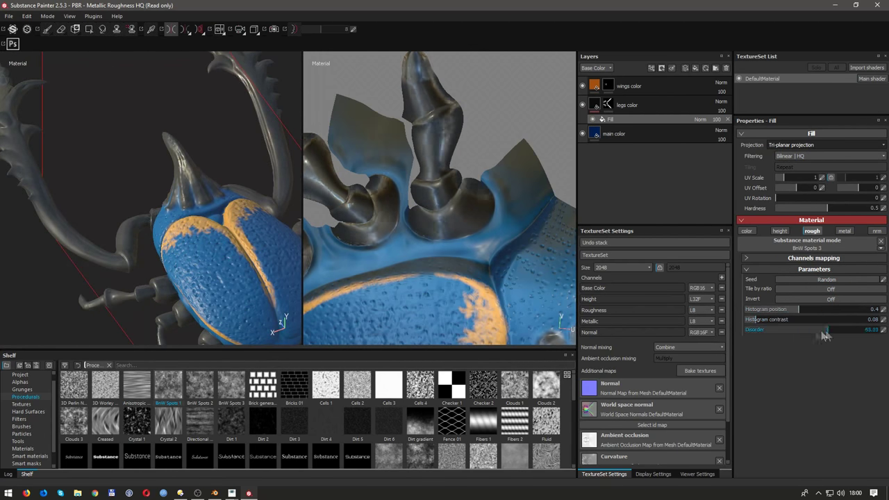
Step: Add a Levels effect above the fill affecting Roughness, with input black point 0.141
right_click(633, 122)
click(615, 319)
drag(739, 205, 744, 208)
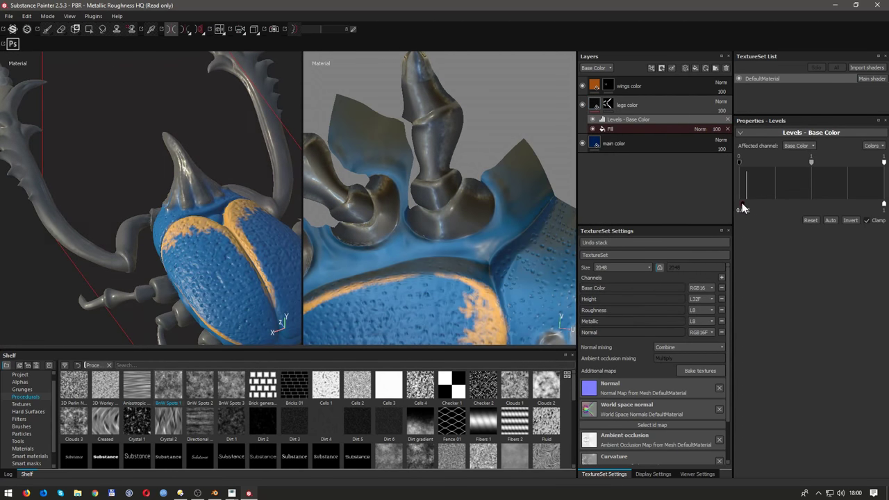
click(799, 145)
click(797, 165)
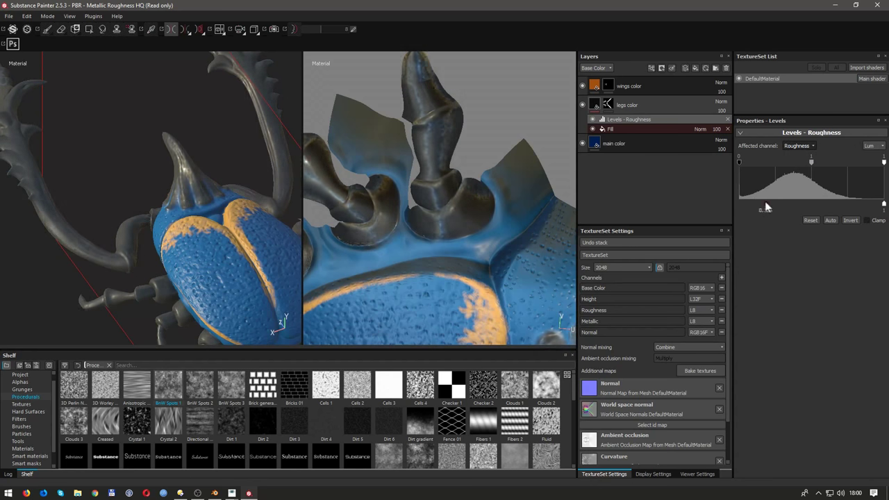
alt+drag(241, 231, 203, 241)
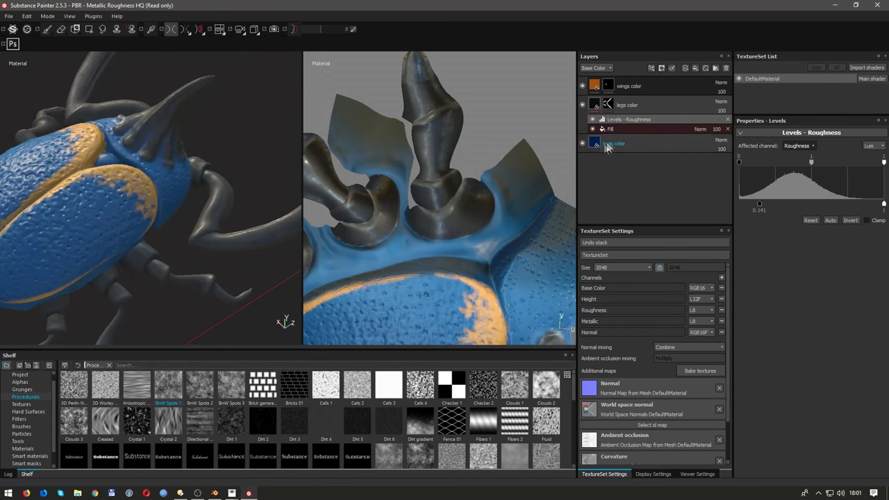
click(646, 129)
click(667, 120)
drag(759, 203, 773, 208)
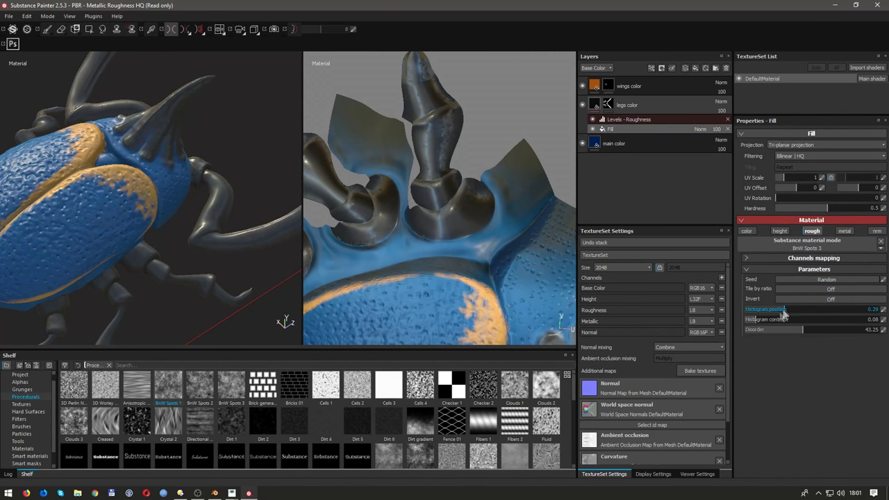
mouse_move(143, 232)
alt+mouse_down()
mouse_move(235, 209)
mouse_move(177, 233)
mouse_move(209, 208)
alt+mouse_up()
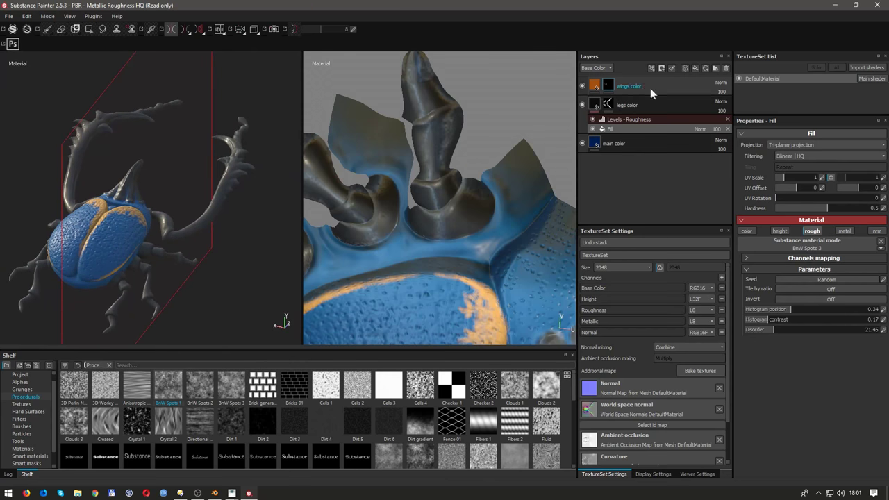
Step: Nudge the wings layer's roughness slightly higher, leaving its orange color unchanged
key(1)
click(595, 85)
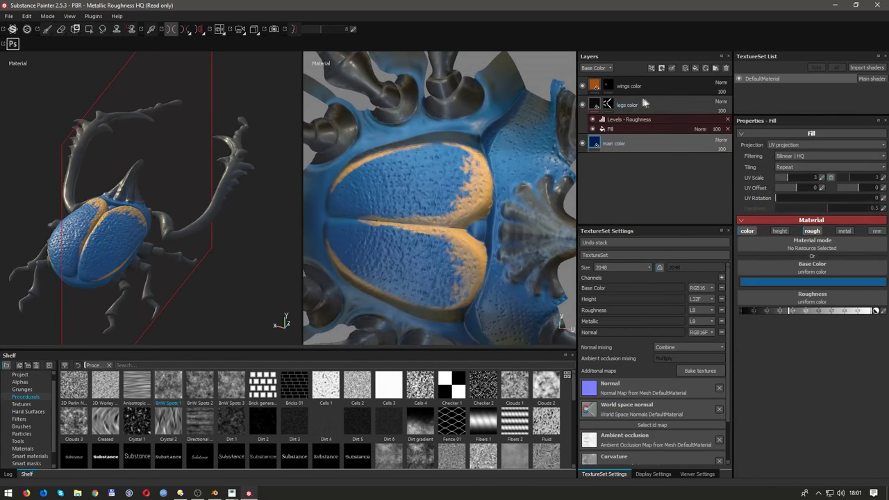
drag(780, 310, 784, 309)
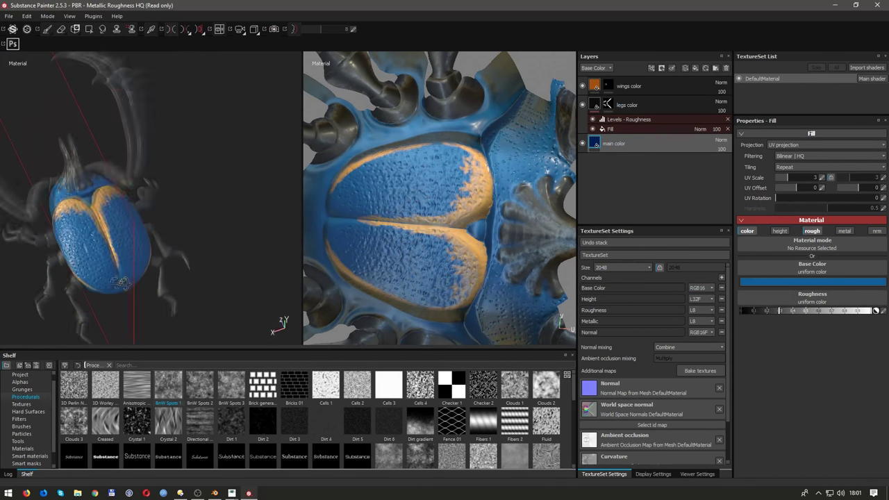
alt+drag(177, 239, 281, 312)
click(594, 86)
click(781, 282)
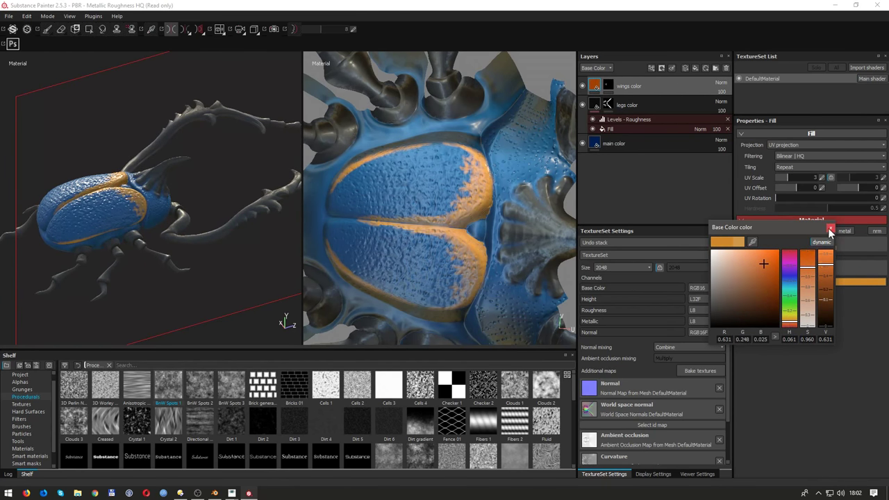
click(830, 227)
mouse_move(229, 254)
alt+mouse_down()
mouse_move(281, 208)
mouse_move(204, 229)
alt+mouse_up()
scroll(437, 201, down, 5)
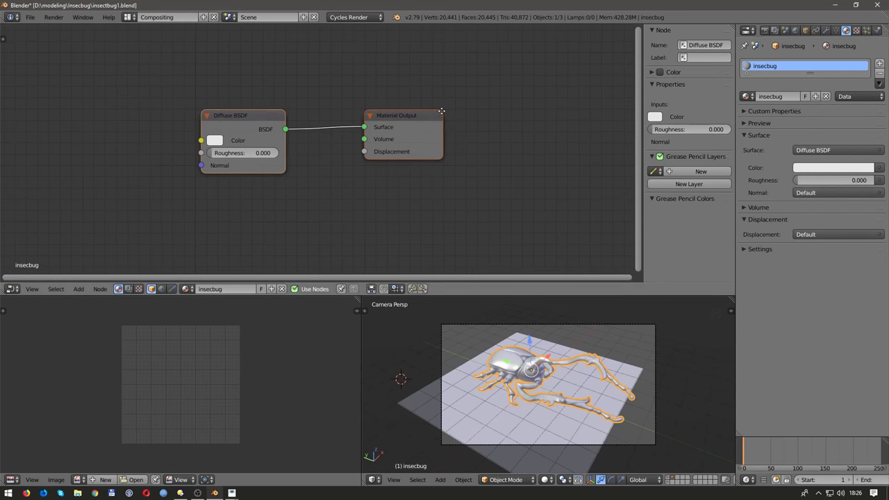
Step: Connect a Principled BSDF to the output, fed by an Image Texture holding the base color map
click(78, 288)
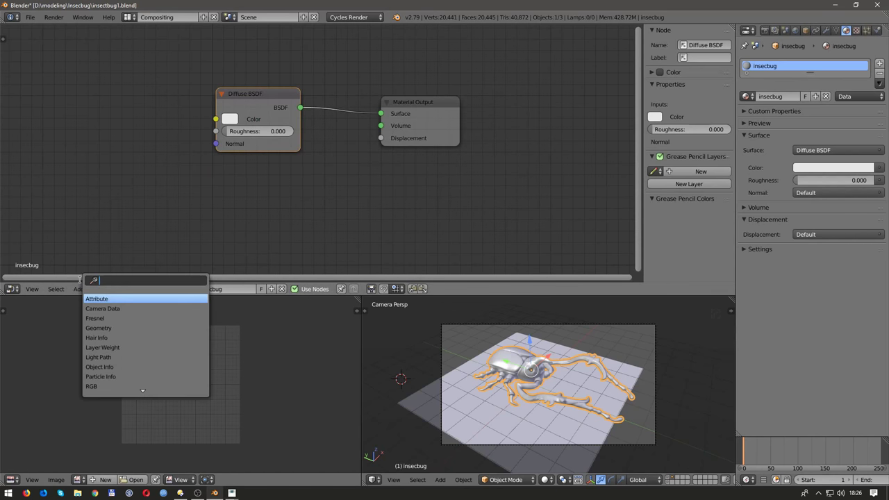
click(145, 111)
click(354, 117)
click(78, 288)
click(104, 293)
click(163, 79)
double_click(163, 80)
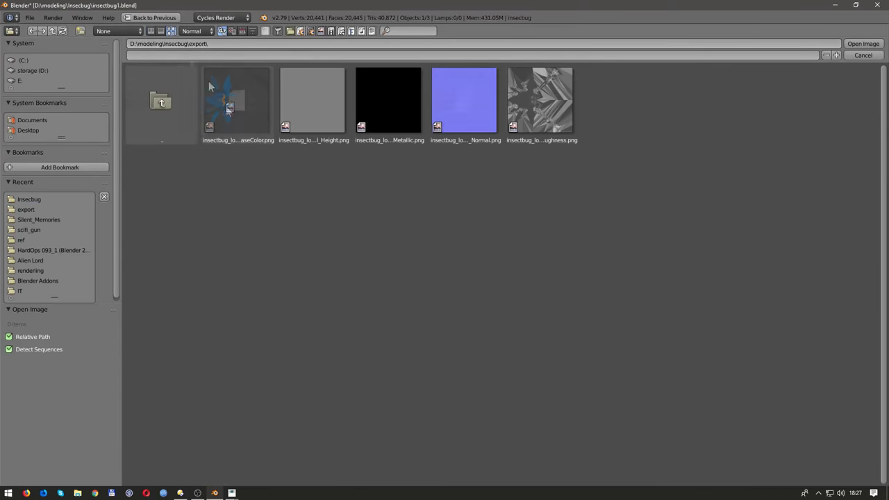
double_click(463, 100)
drag(187, 65, 142, 65)
drag(177, 77, 419, 102)
Step: Add an Area lamp and preview the beetle through the camera in Cycles rendered shading
key(space)
text(add lamp)
key(Return)
click(527, 438)
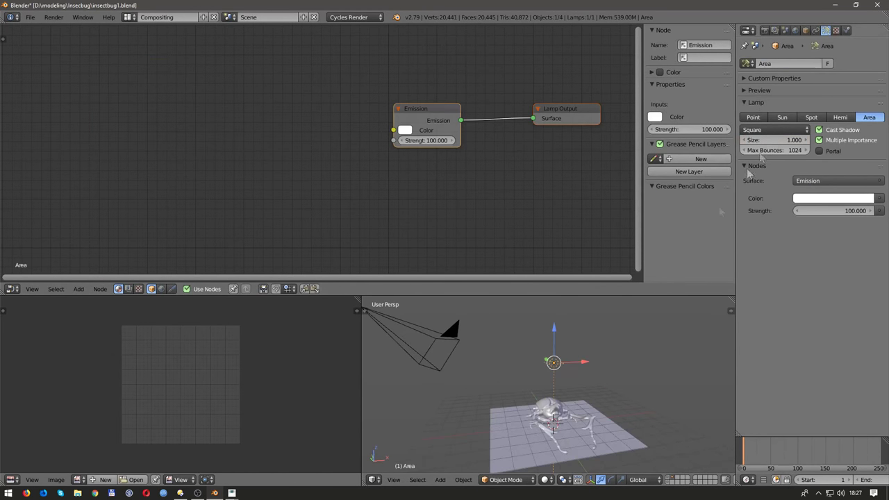
key(KP_0)
key(shift+z)
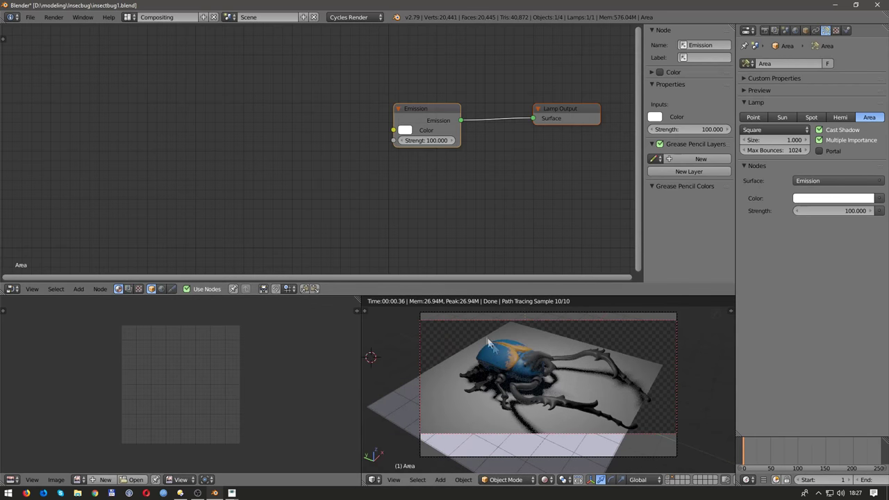
right_click(488, 344)
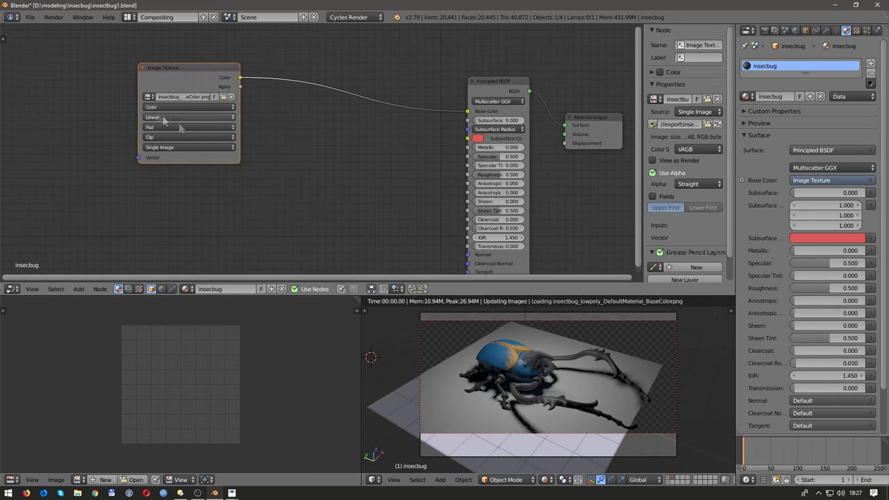
Step: Duplicate the texture node as Non-Color Data, load the roughness image, and link it to Roughness
key(shift+d)
click(179, 196)
click(179, 199)
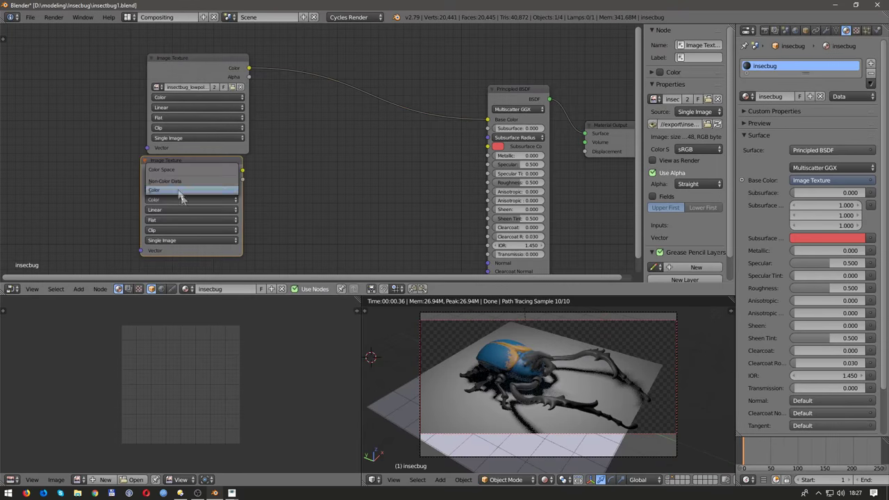
click(225, 189)
double_click(533, 129)
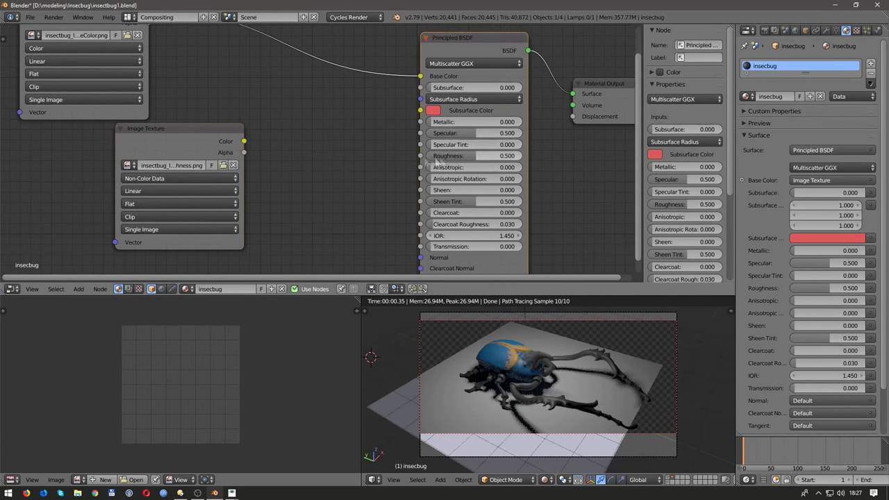
drag(244, 141, 420, 156)
scroll(515, 358, up, 4)
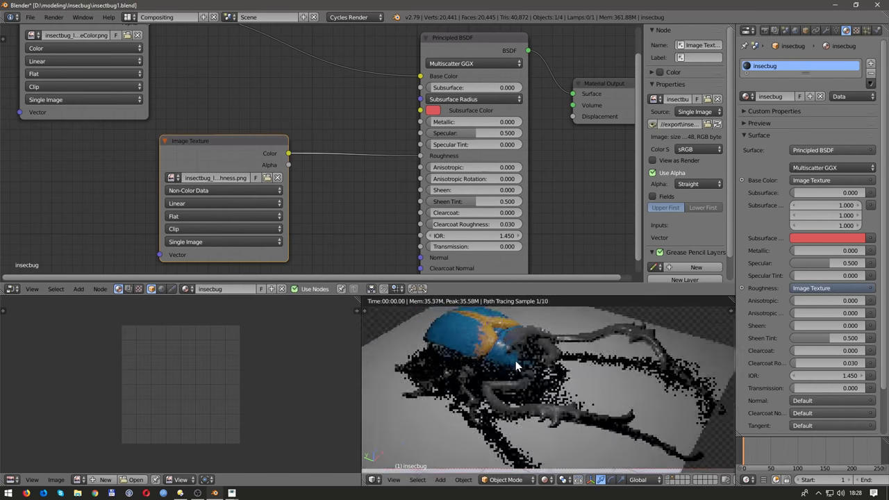
scroll(515, 361, down, 5)
click(826, 29)
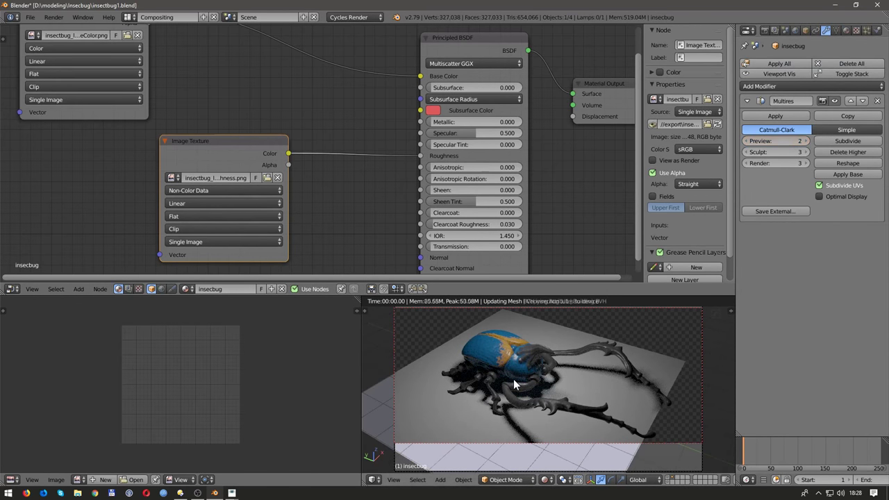
Step: Toggle the viewport sidebar and wireframe view, returning to rendered shading
scroll(517, 376, up, 3)
scroll(514, 377, down, 3)
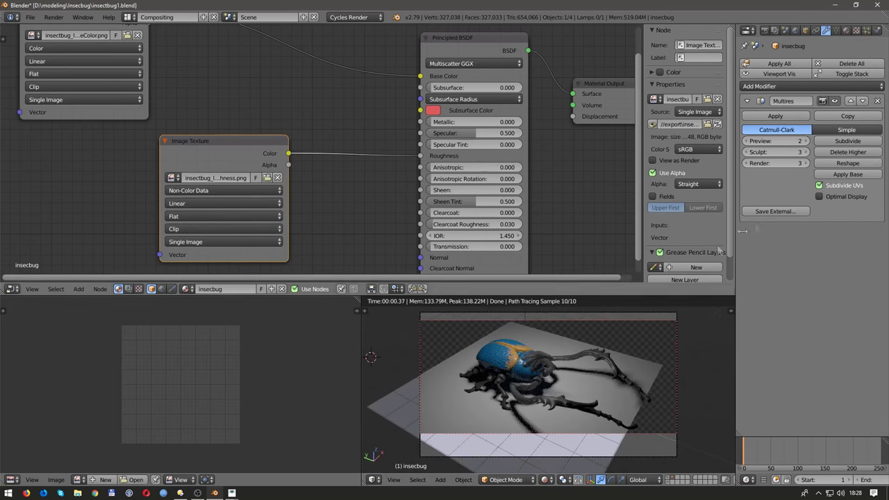
key(n)
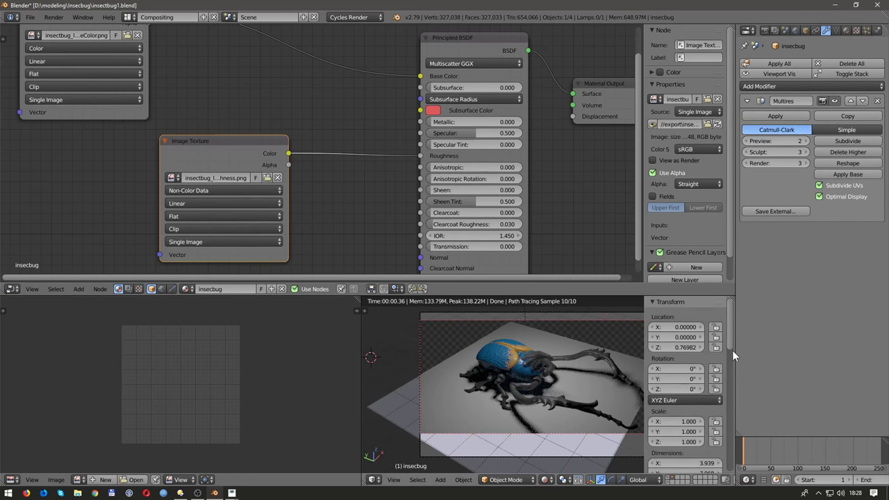
key(z)
scroll(708, 443, down, 8)
key(shift+z)
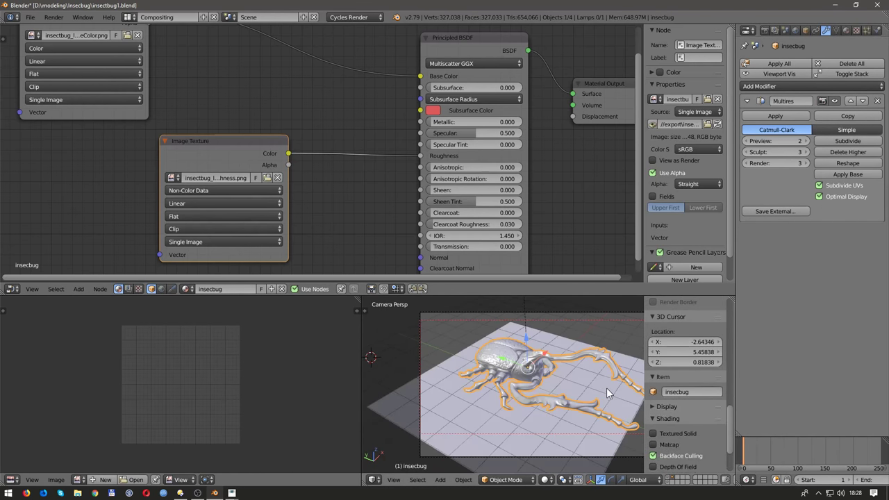
key(n)
Step: Switch the Cycles integrator to Branched Path Tracing in the render sampling settings
click(796, 30)
click(765, 31)
scroll(834, 278, down, 8)
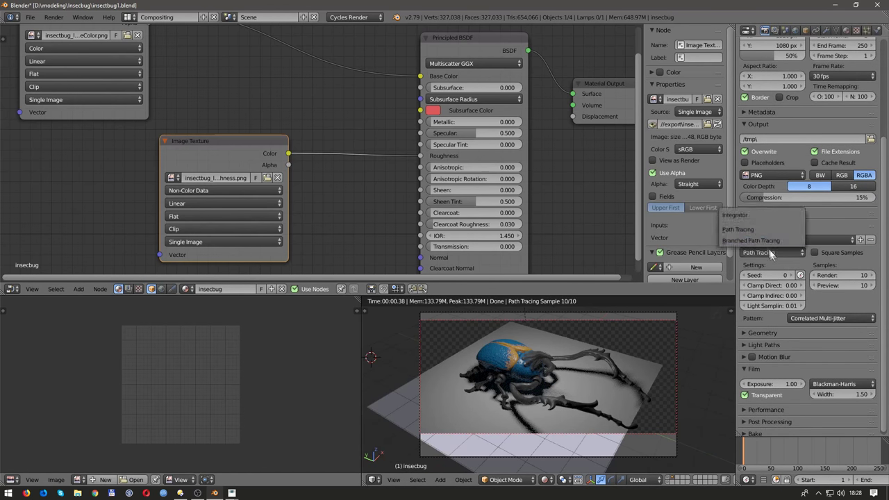
click(751, 241)
scroll(859, 329, down, 2)
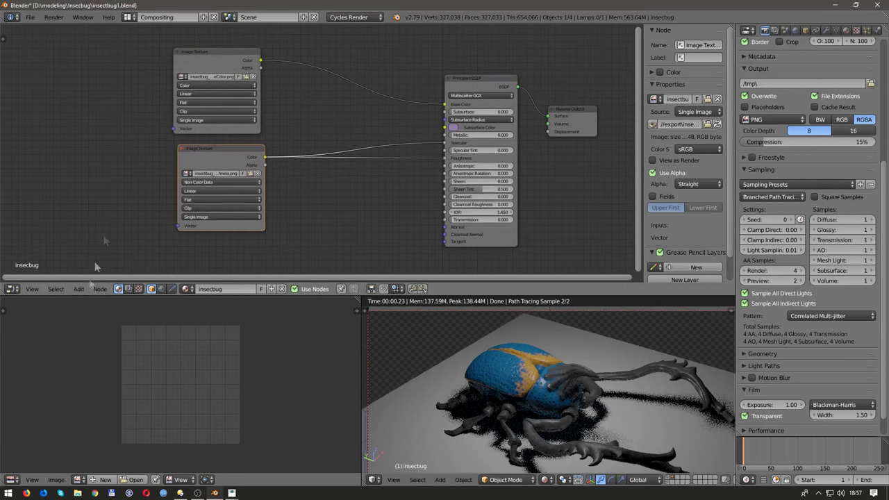
middle_drag(491, 212, 157, 143)
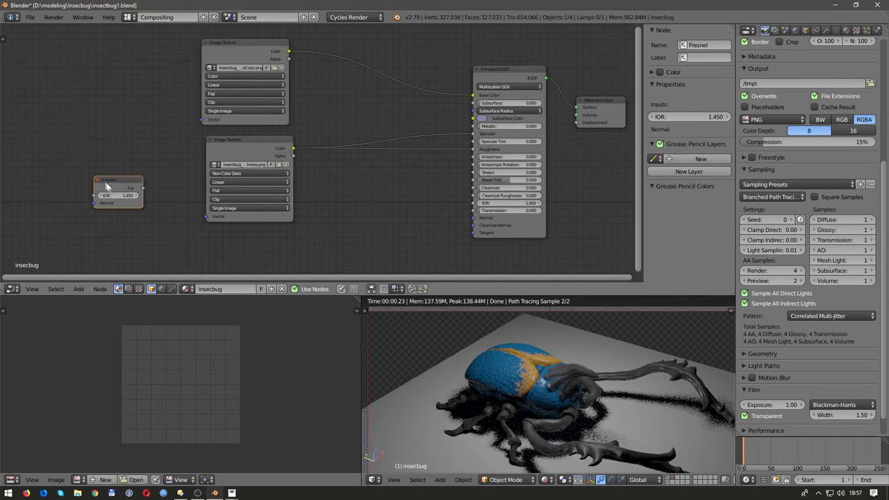
Step: Delete the Fresnel node and add a Layer Weight node in its place
key(x)
key(shift+a)
click(89, 277)
click(100, 345)
click(208, 87)
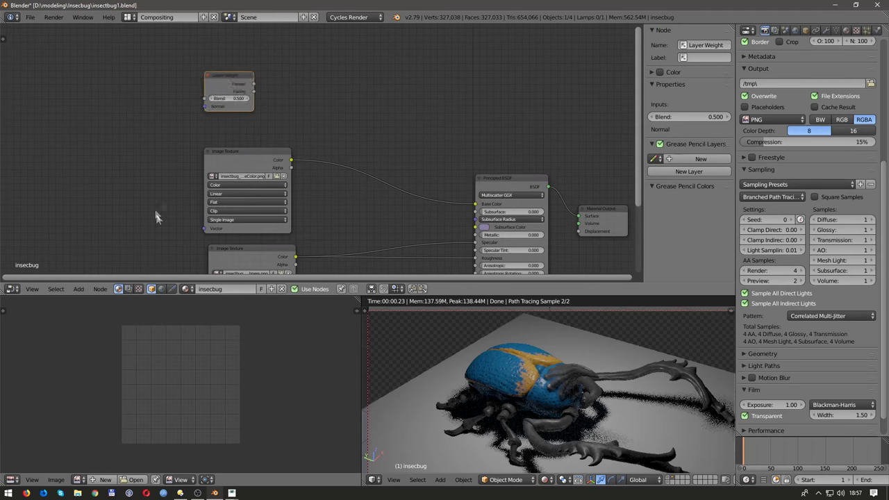
scroll(208, 104, up, 2)
Step: Add a Mix colour node to the material graph
click(80, 290)
click(92, 277)
text(co)
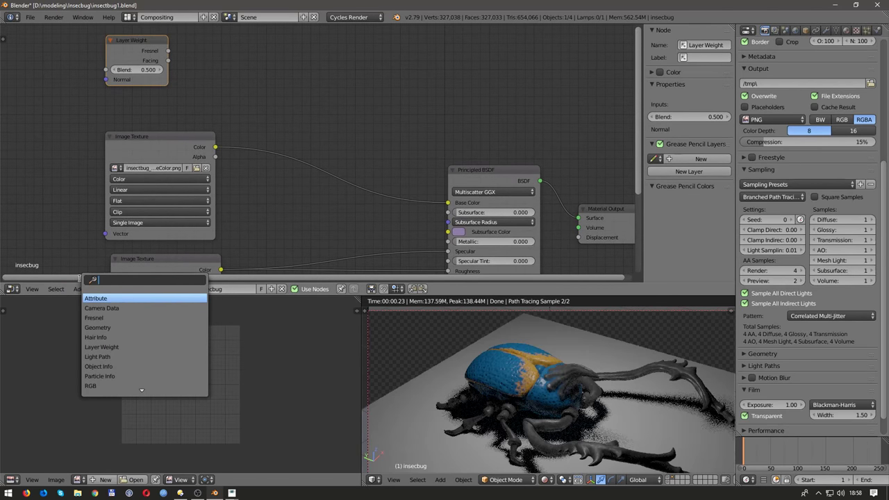
click(78, 289)
click(160, 239)
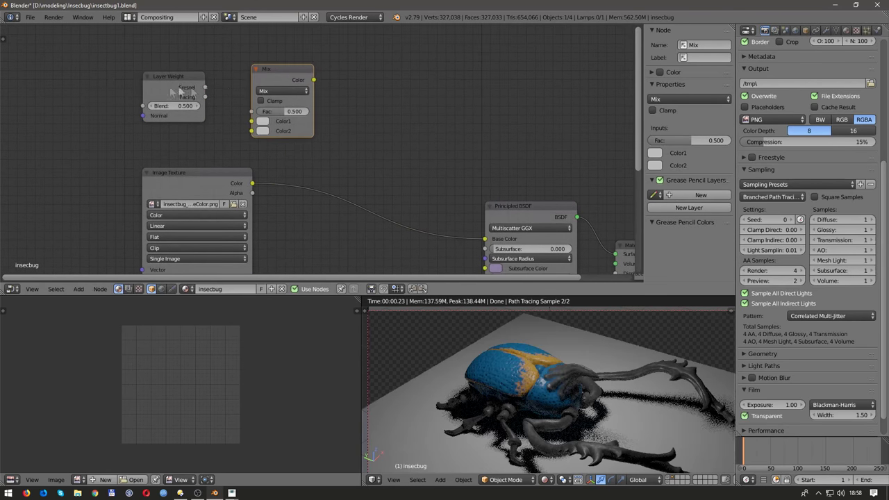
click(202, 106)
click(78, 289)
click(229, 348)
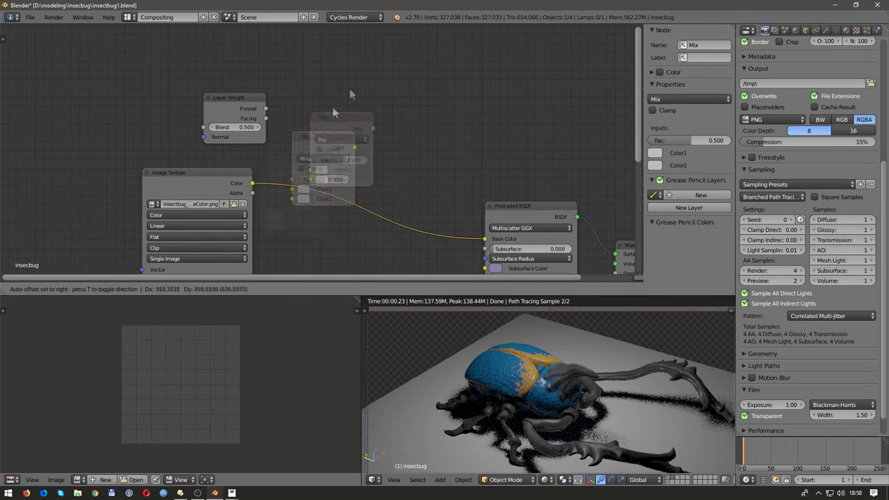
click(348, 79)
Step: Wire Layer Weight Facing to Mix Fac, the colour texture to Color2, and Mix to Base Color
drag(244, 110, 314, 116)
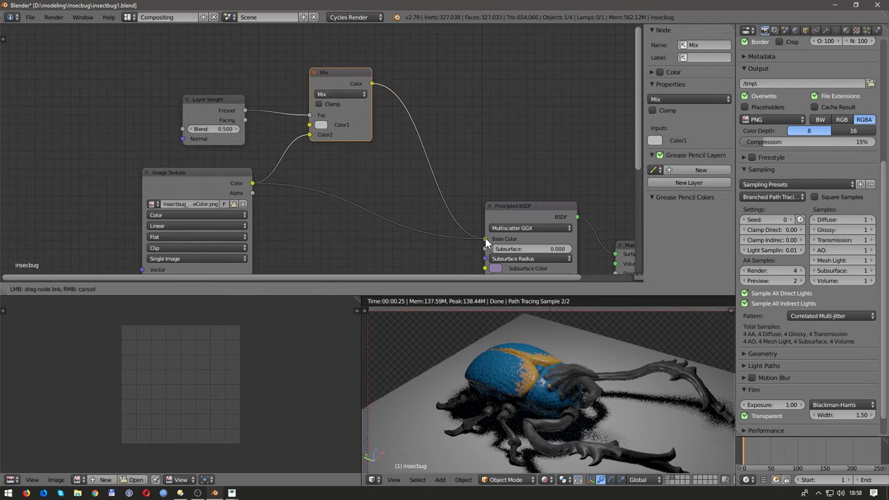
drag(486, 242, 485, 239)
middle_drag(327, 162, 305, 146)
drag(202, 113, 286, 98)
drag(188, 83, 134, 83)
Step: Set Mix Color1 to a teal-green at brightness 0.891 and raise the Layer Weight Blend
click(83, 293)
click(236, 97)
drag(149, 113, 115, 118)
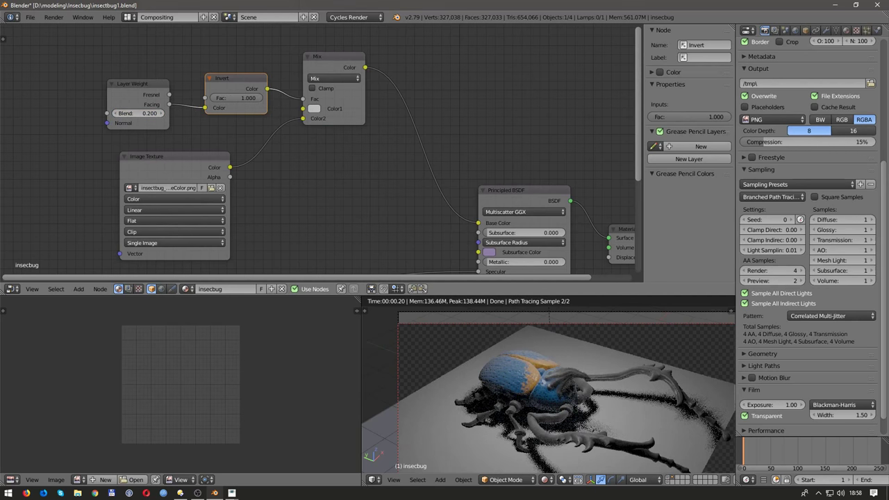
click(314, 108)
drag(345, 151, 338, 140)
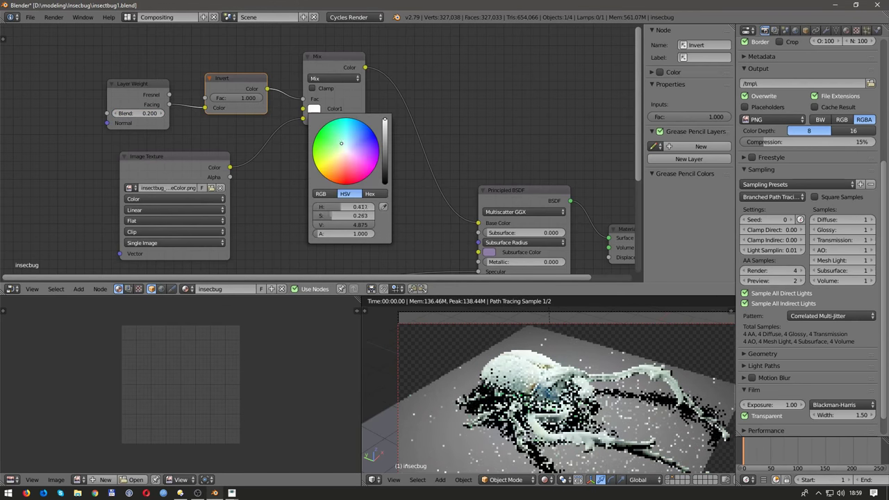
click(386, 136)
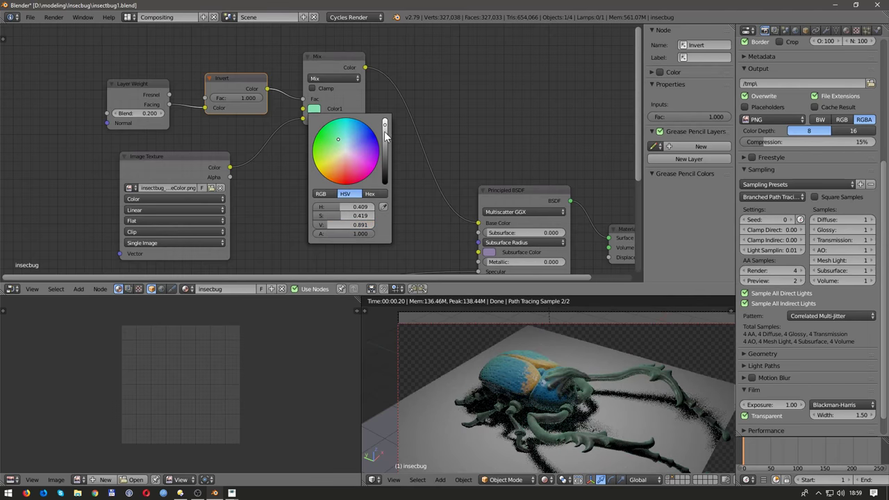
key(ctrl+x)
drag(124, 113, 139, 115)
mouse_move(559, 368)
middle_down()
mouse_move(564, 394)
mouse_move(548, 375)
middle_up()
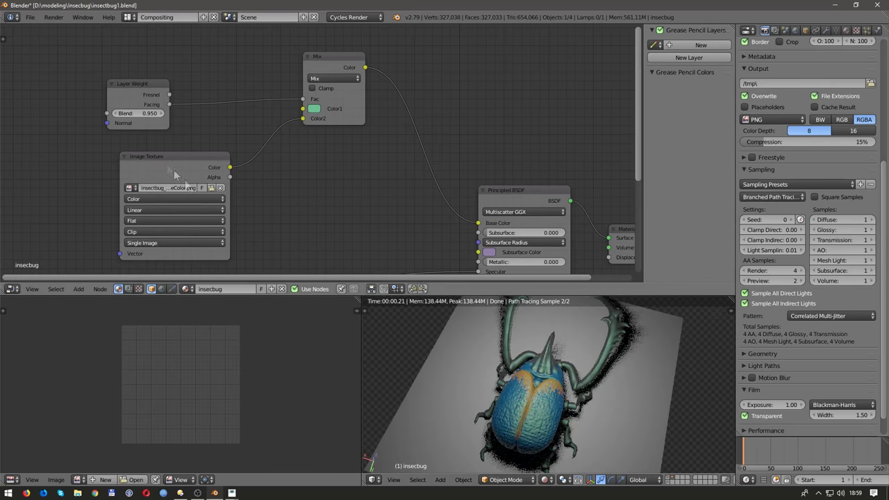
Step: Set the Layer Weight Blend to 0.980
drag(174, 174, 163, 169)
click(314, 108)
scroll(215, 111, up, 2)
click(215, 111)
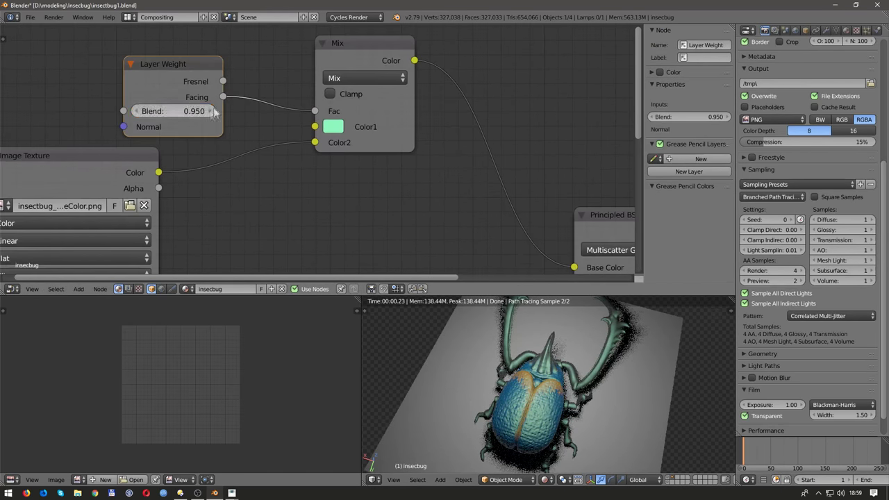
text(8)
key(Return)
middle_drag(528, 389, 487, 375)
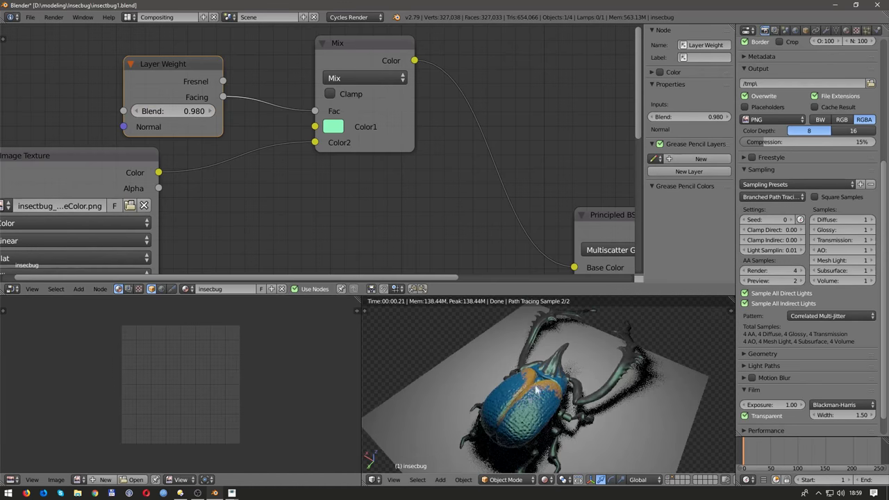
Step: Lighten the green rim colour, enable Clamp on the Mix node, and reposition the Layer Weight node
click(333, 126)
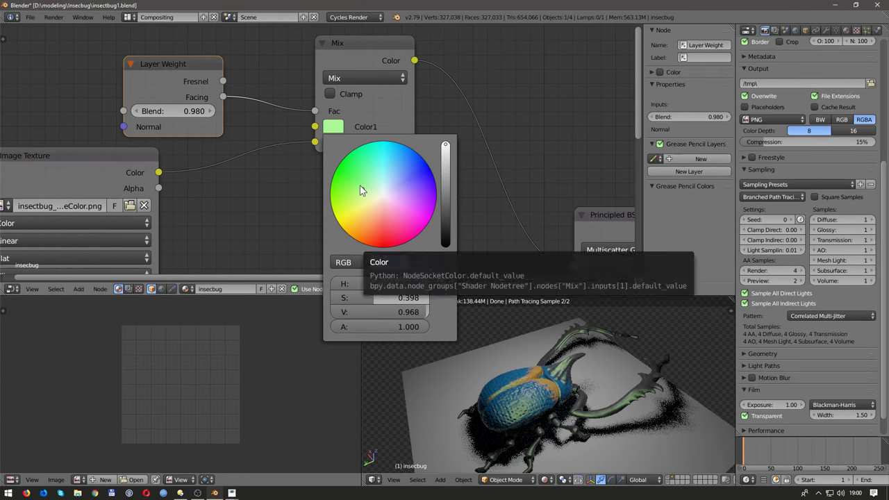
middle_drag(382, 217, 359, 174)
scroll(359, 174, down, 2)
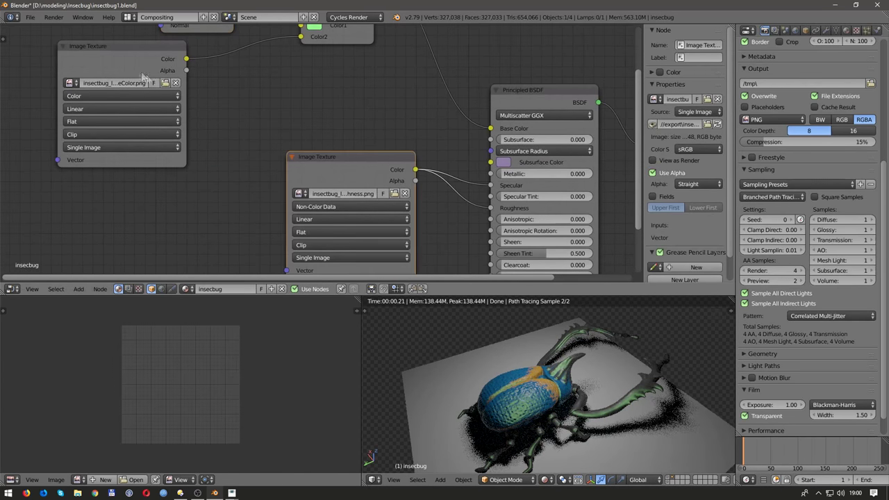
middle_drag(331, 31, 330, 106)
click(331, 104)
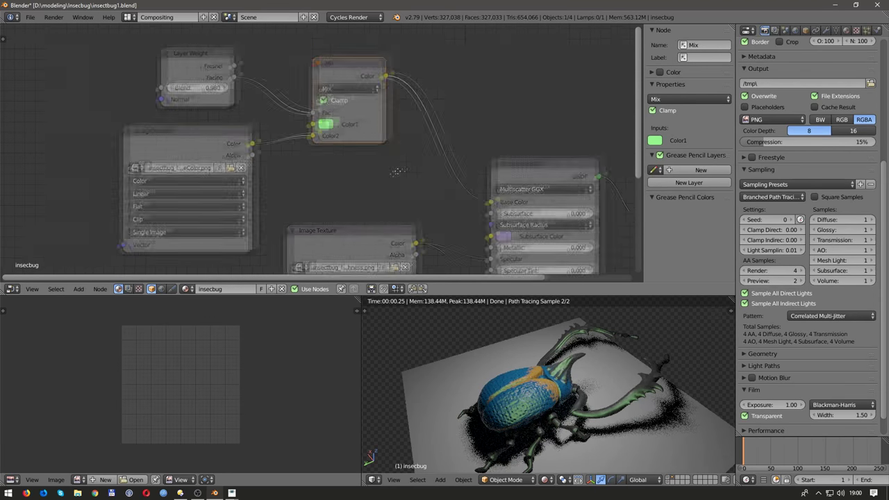
middle_drag(383, 171, 412, 158)
click(178, 59)
drag(177, 58, 142, 103)
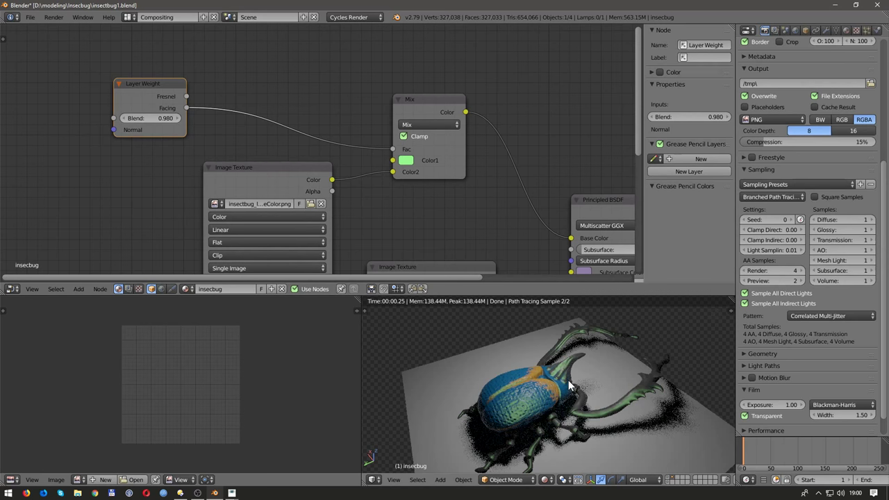
Step: Show the viewport in wireframe and switch to the Default screen layout
key(z)
click(165, 17)
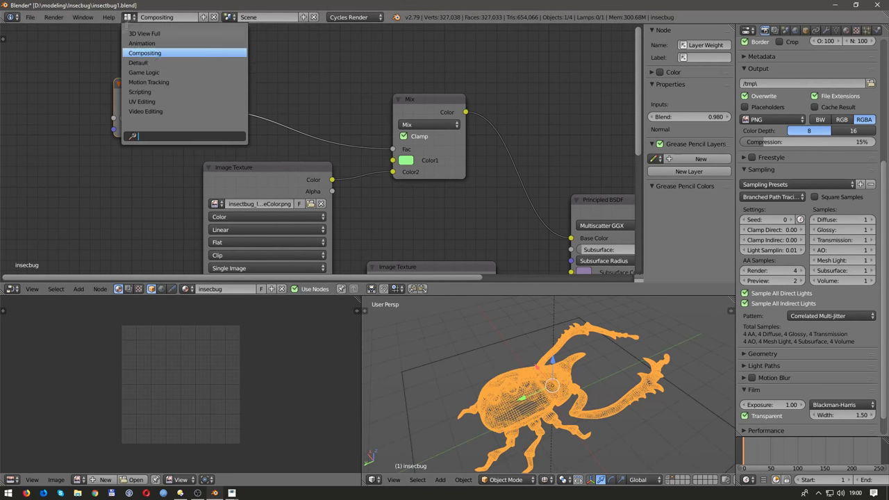
click(160, 63)
scroll(395, 310, up, 3)
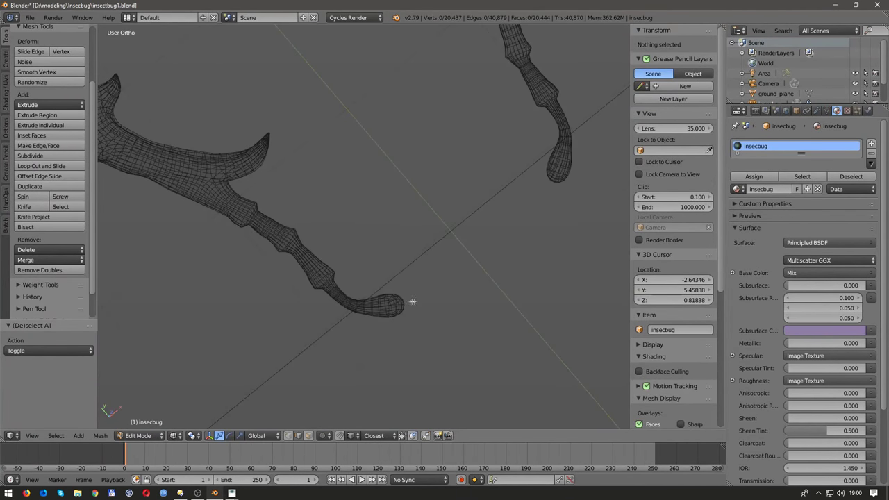
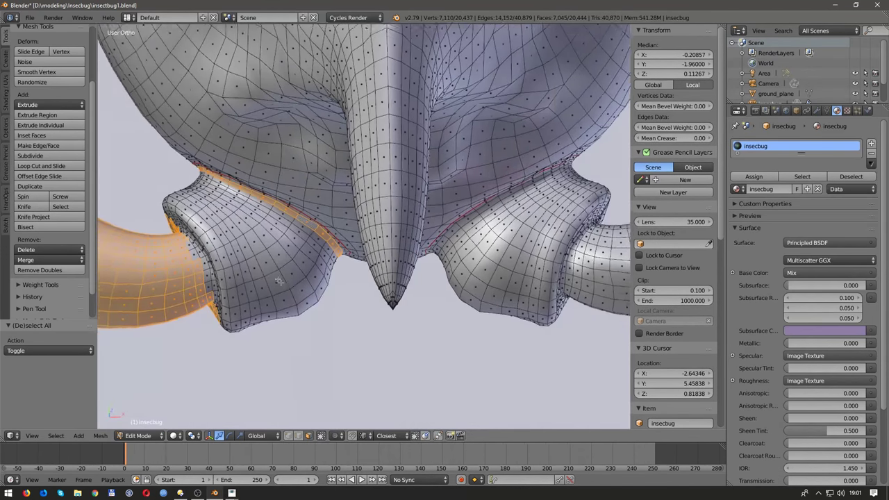
Step: Add the leg joint edge bands, including the right leg's loop, to the selection
alt+shift+click(383, 268)
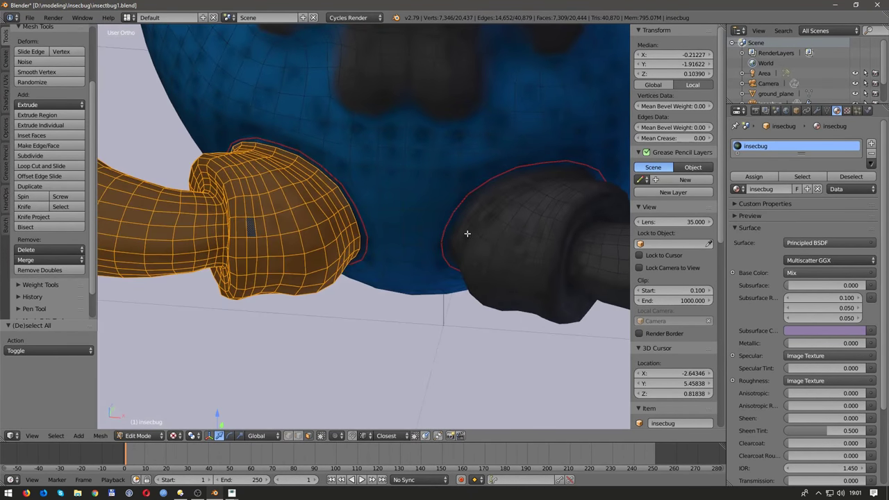
alt+shift+click(472, 198)
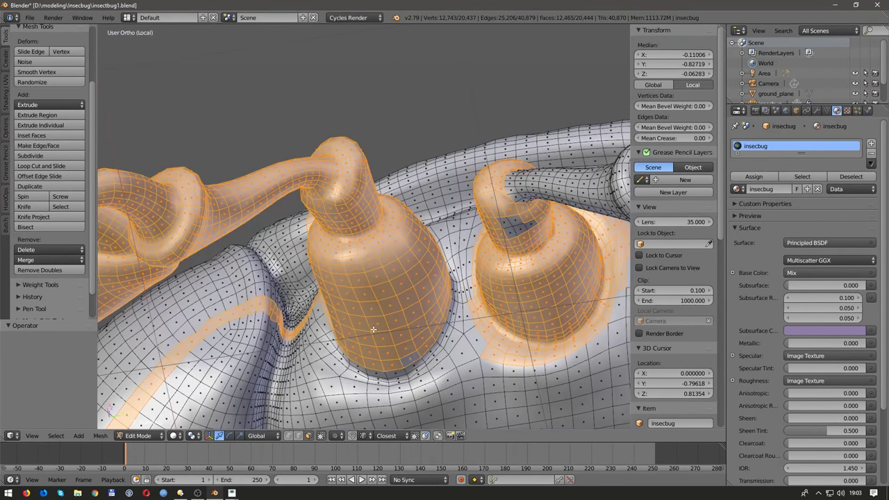
middle_drag(373, 329, 369, 222)
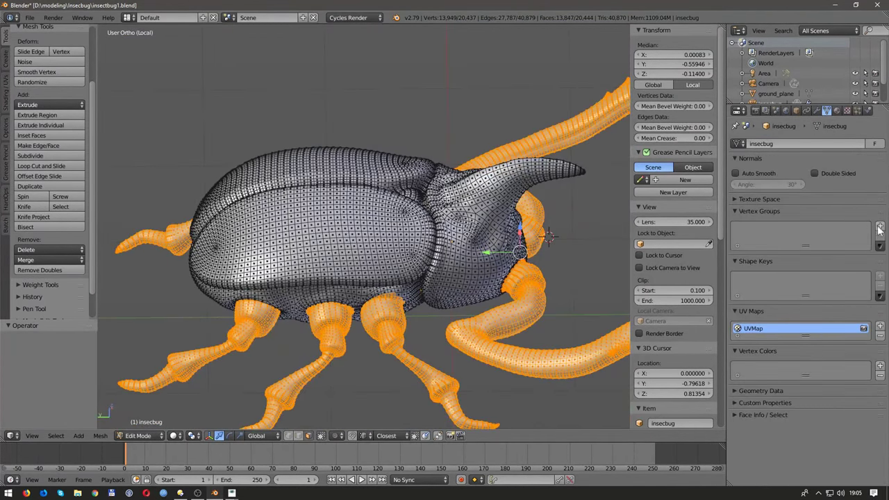
Step: Add a 'legs' vertex group and a vertex colour layer, enable face masking, and go to the Compositing layout
double_click(752, 229)
text(legs)
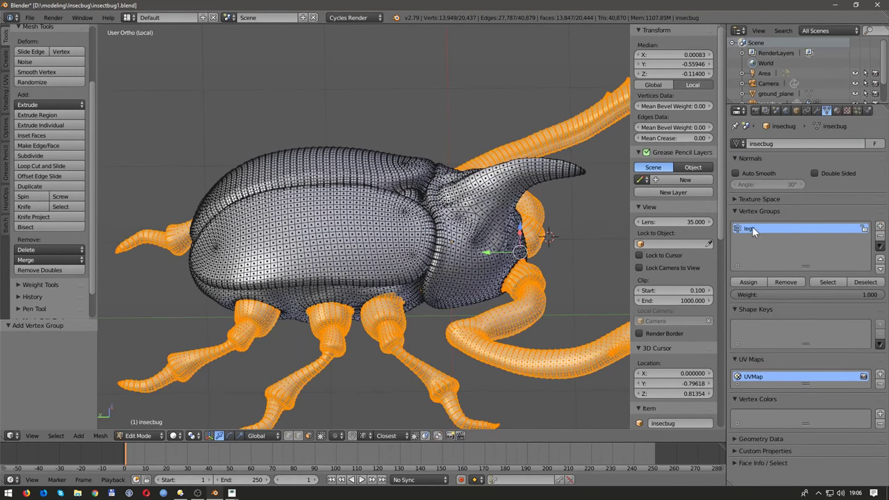
click(878, 416)
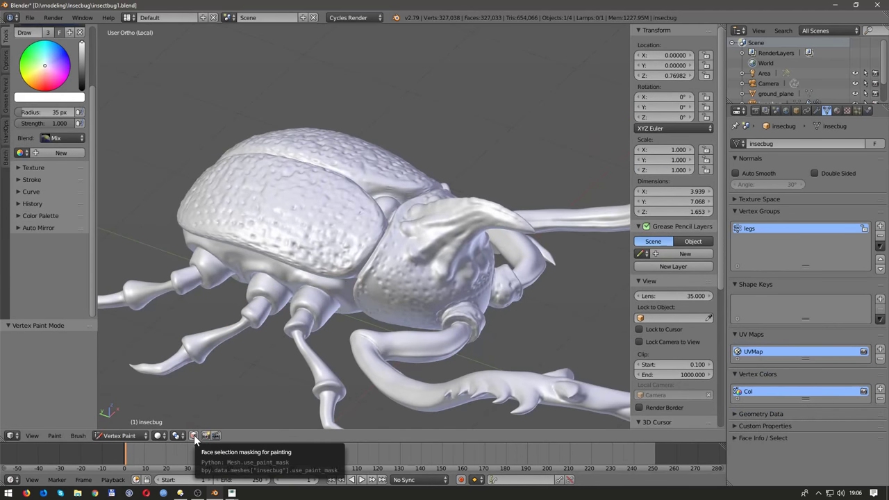
click(195, 435)
click(34, 167)
click(30, 169)
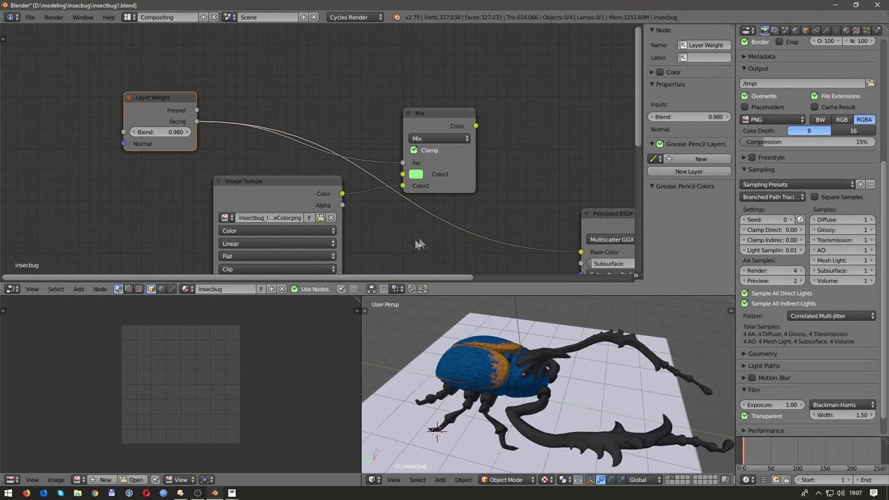
Step: Rearrange the Image Texture and Mix nodes, use material preview, and preview Facing in Base Color
middle_drag(418, 244, 334, 223)
drag(174, 159, 87, 173)
drag(347, 92, 373, 52)
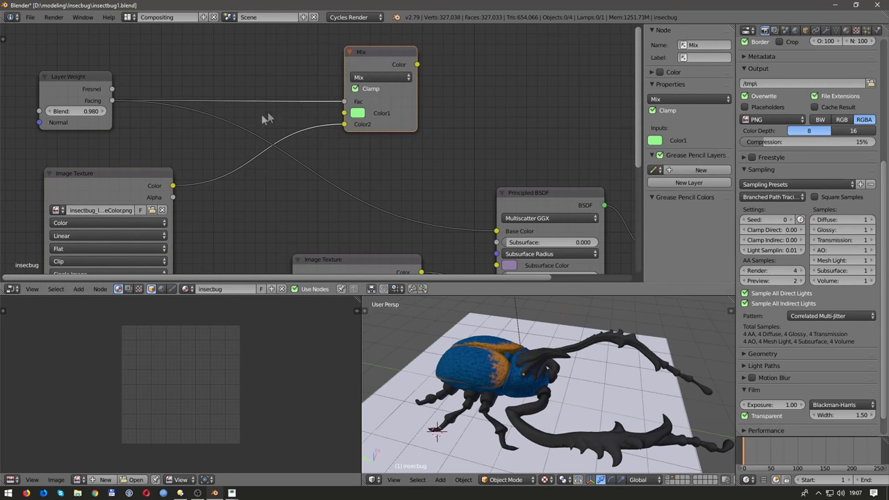
click(545, 479)
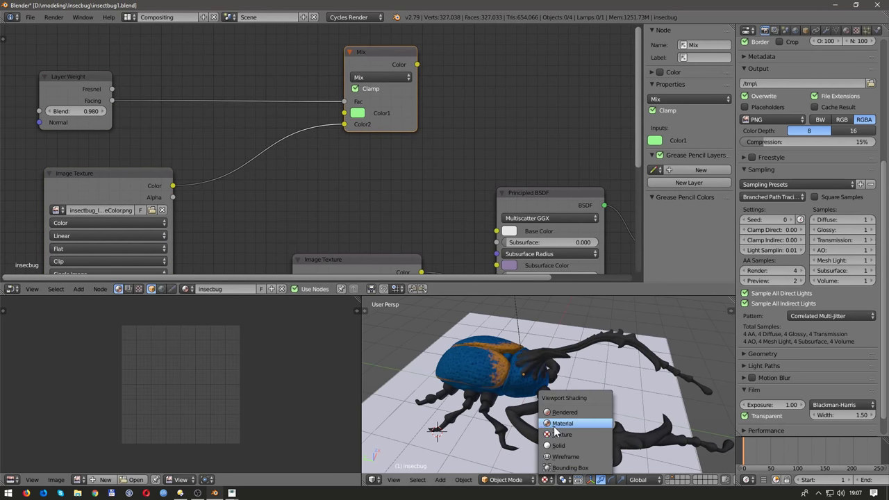
drag(111, 100, 496, 231)
middle_drag(495, 231, 571, 238)
Step: Add an Input > Attribute node for the Col layer above Layer Weight
click(79, 290)
click(87, 172)
click(98, 299)
click(274, 42)
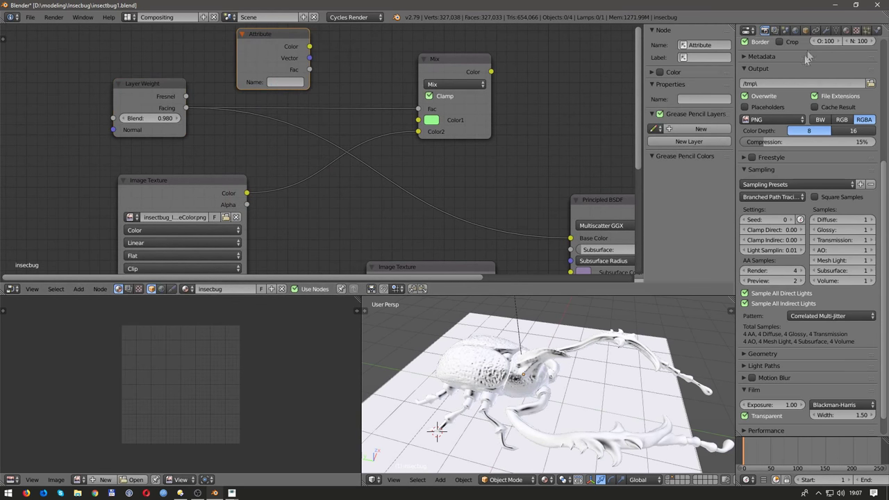
click(835, 31)
drag(276, 88, 159, 70)
middle_drag(252, 63, 252, 94)
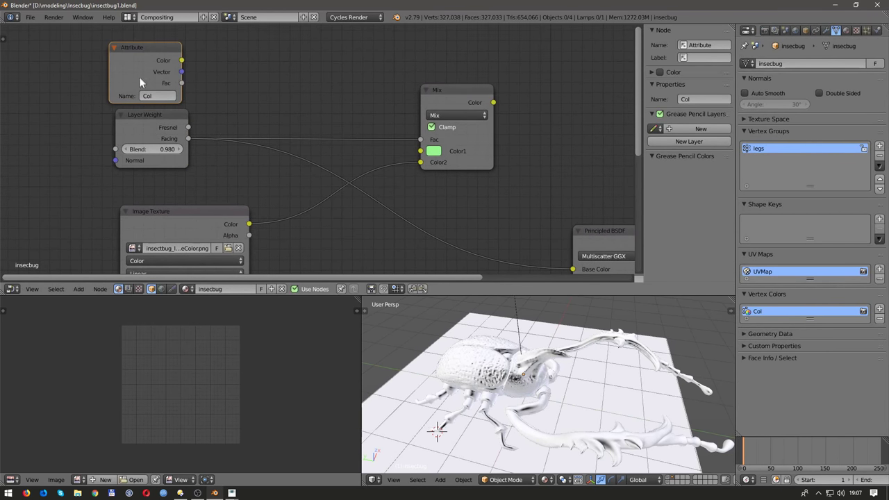
Step: Insert a Multiply colour mix node on the Facing link, fed by Attribute Color
click(452, 89)
key(shift+d)
click(291, 61)
drag(191, 60, 268, 131)
click(305, 81)
click(294, 117)
middle_drag(361, 137, 318, 125)
Step: Route the Mix node's output into Principled Base Color and tidy the Attribute node
drag(529, 257, 481, 222)
drag(394, 78, 381, 138)
drag(438, 150, 529, 257)
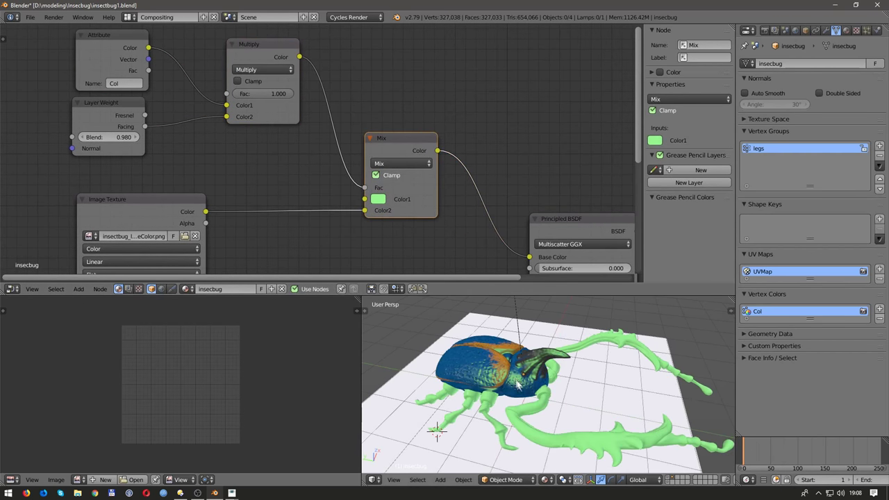
middle_drag(114, 61, 222, 115)
drag(222, 115, 157, 105)
key(shift+a)
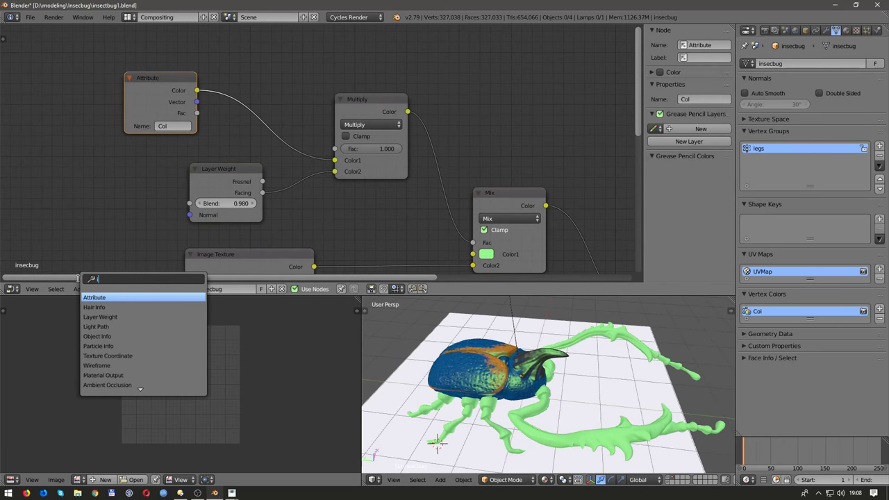
Step: Insert an Invert node after Attribute and preview the result in rendered camera view
text(inv)
key(Return)
click(254, 118)
drag(291, 113, 250, 112)
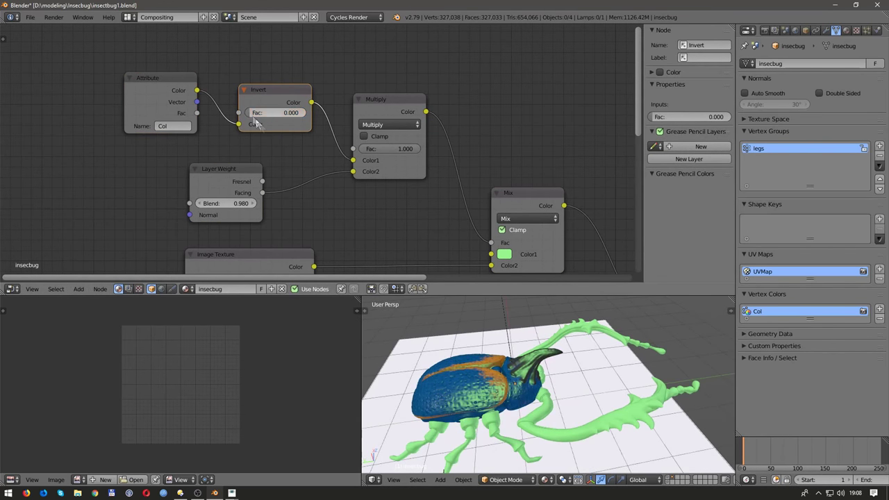
key(KP_0)
key(shift+z)
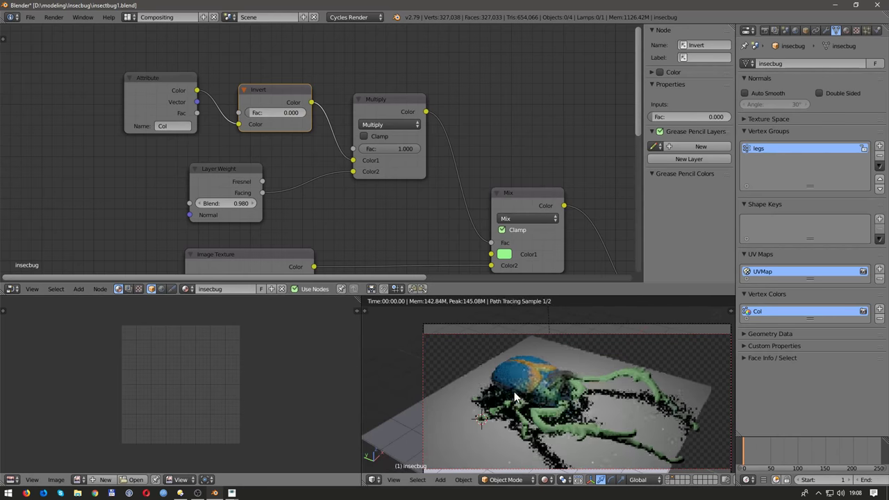
drag(278, 112, 267, 112)
key(ctrl+z)
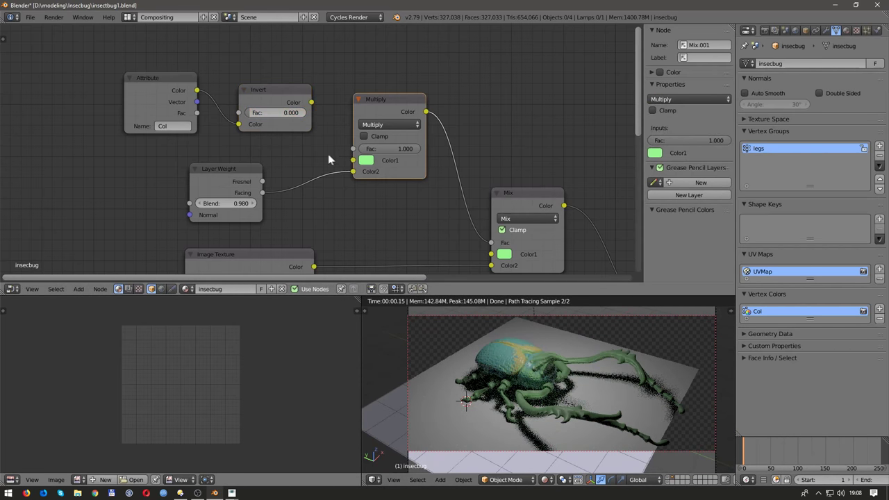
key(ctrl+z)
key(ctrl+z)
key(ctrl+z)
key(ctrl+z)
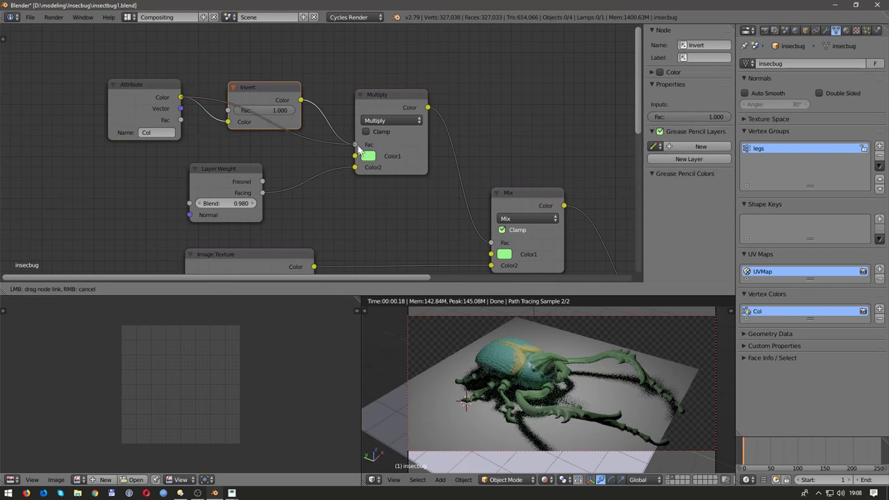
key(ctrl+z)
key(ctrl+z)
key(ctrl+z)
Step: Connect Attribute Color into Color1 and change the Multiply node to Add
middle_drag(368, 161, 341, 155)
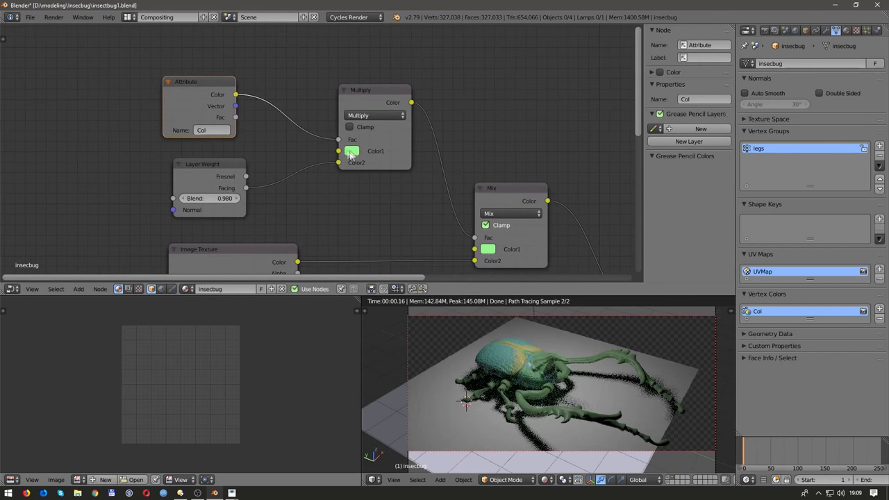
drag(337, 154, 338, 150)
click(368, 116)
click(368, 139)
drag(375, 89, 347, 92)
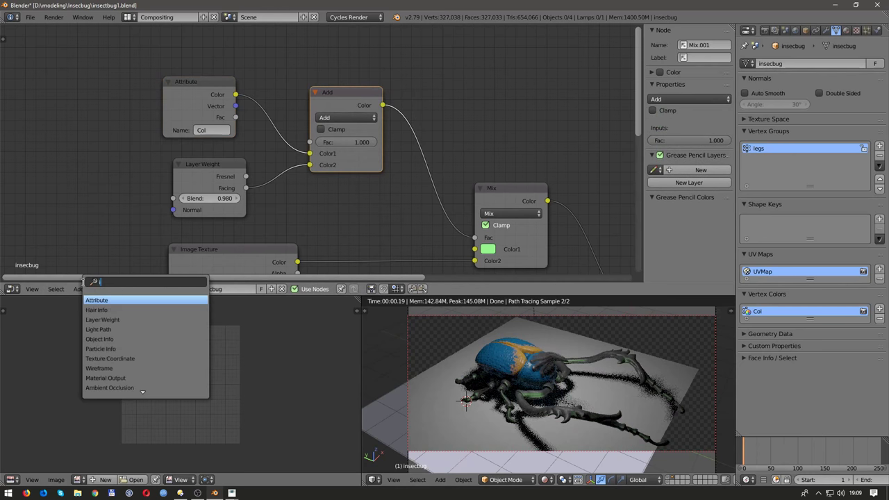
Step: Feed the Add output into the Mix factor, trying and then deleting an Invert between them
click(115, 300)
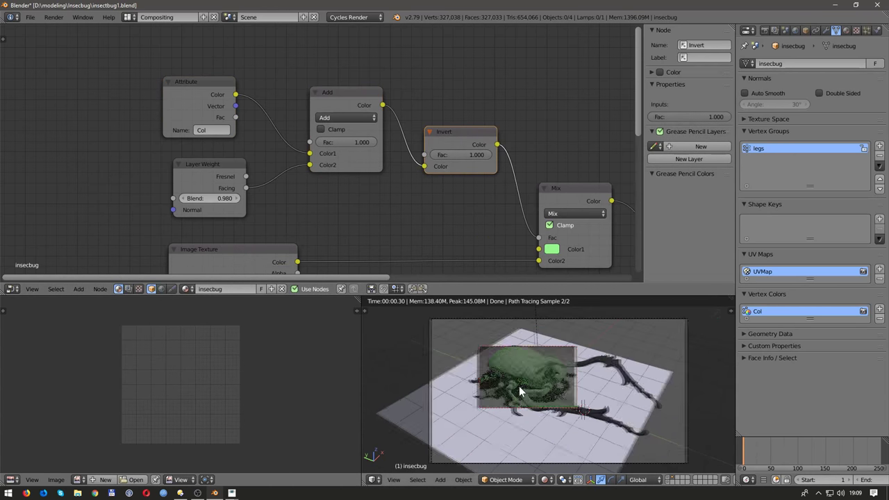
click(403, 225)
mouse_move(330, 95)
mouse_down()
mouse_move(498, 239)
mouse_move(593, 272)
mouse_up()
click(564, 412)
middle_drag(564, 412, 549, 411)
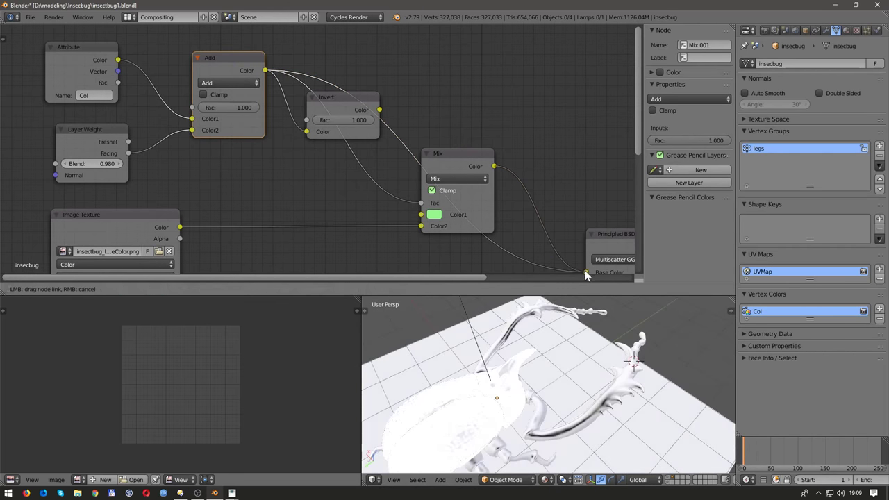
drag(340, 97, 403, 91)
key(x)
middle_drag(299, 122, 361, 127)
drag(146, 134, 94, 148)
Step: Add an Invert node on the Attribute link and view through the scene camera
key(shift+a)
click(139, 299)
click(201, 80)
middle_drag(542, 389, 567, 403)
key(KP_0)
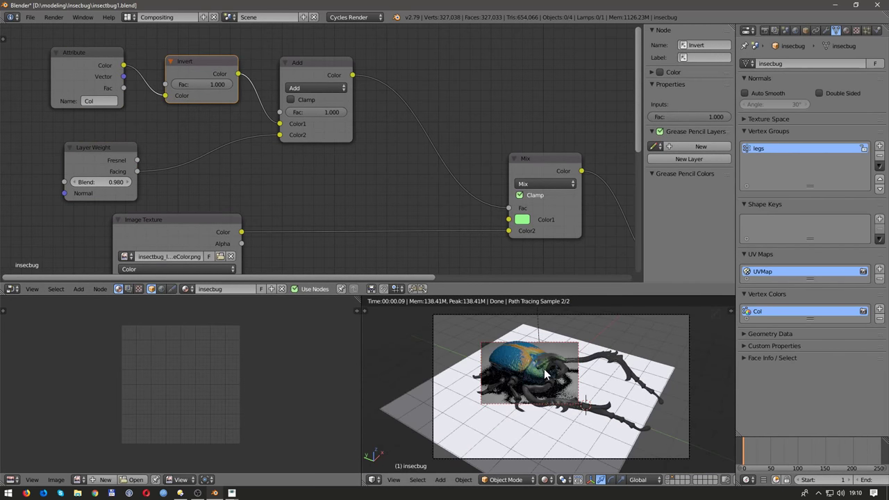
scroll(563, 375, up, 2)
scroll(587, 386, up, 2)
scroll(585, 391, up, 2)
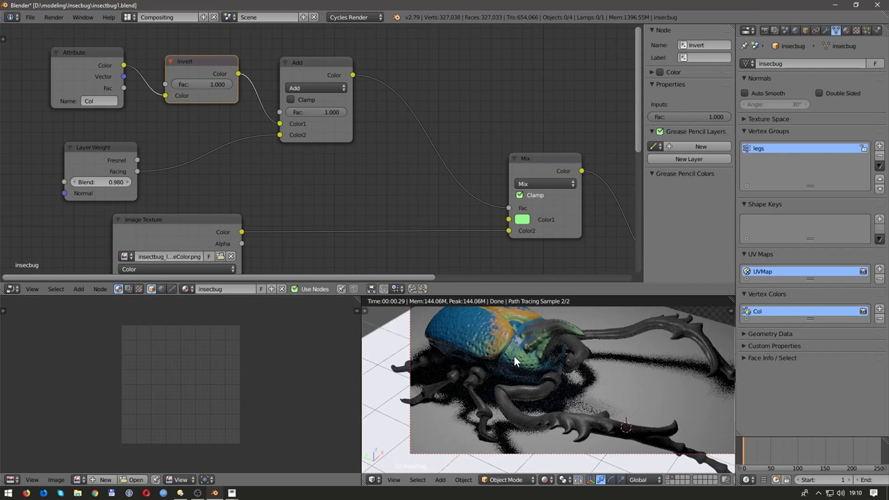
Step: Rearrange the Add and Image Texture nodes, keeping the Mix node's blend mode as Mix
middle_drag(312, 174, 354, 182)
drag(353, 80, 360, 84)
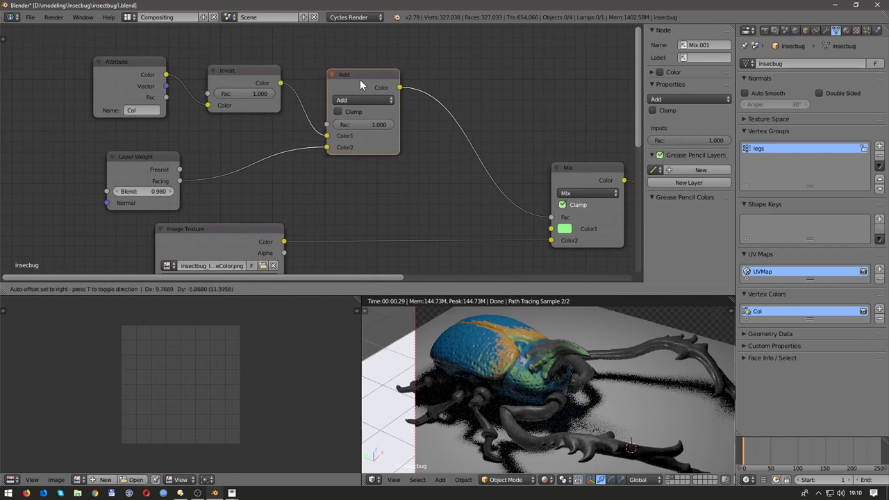
middle_drag(361, 83, 278, 49)
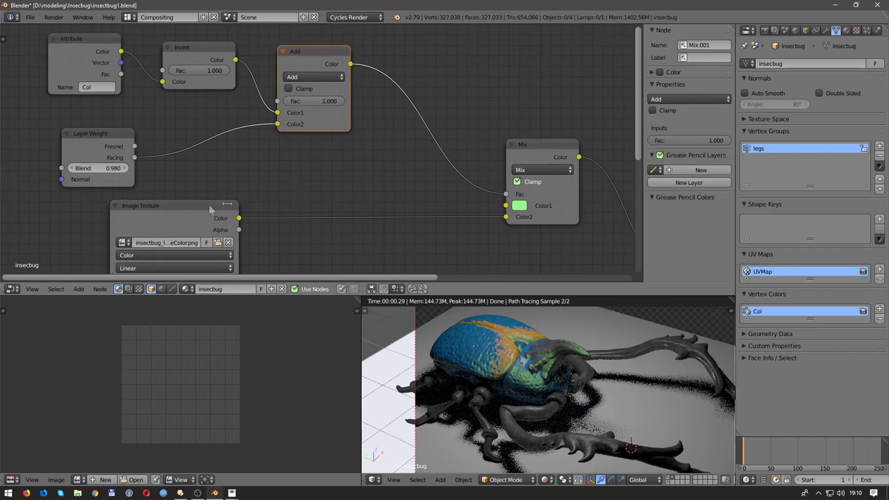
drag(181, 201, 306, 191)
click(505, 157)
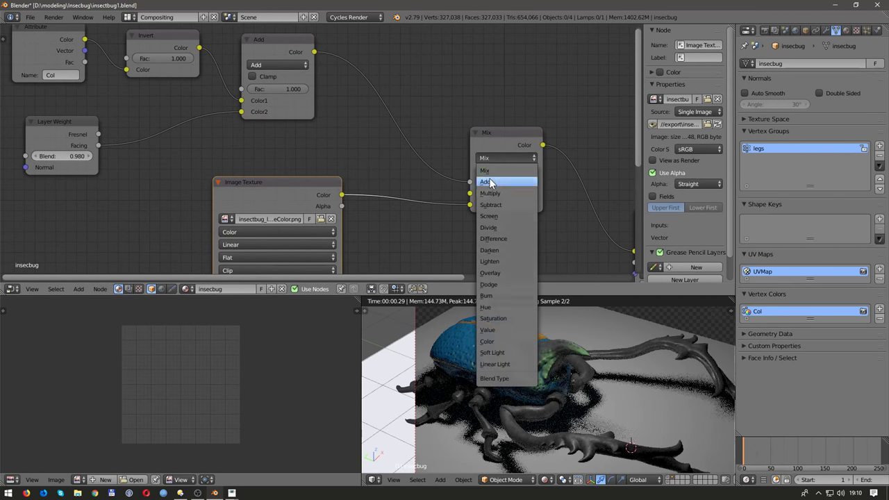
click(496, 179)
drag(486, 143, 493, 144)
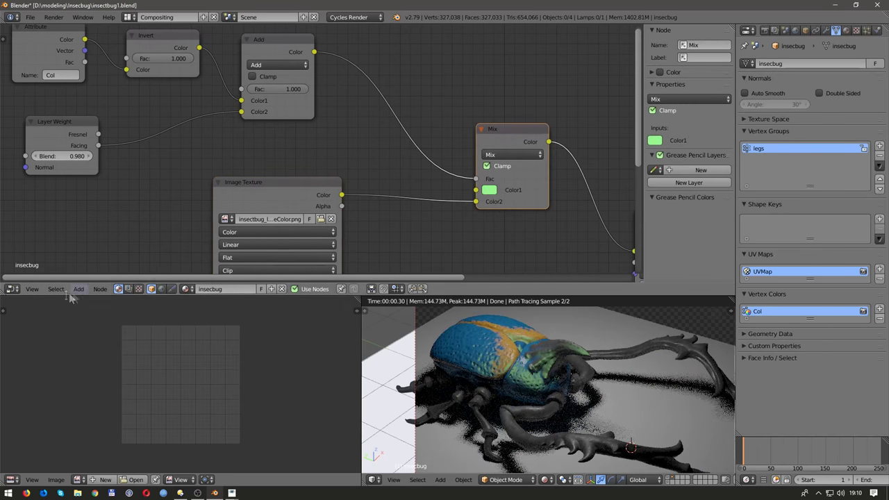
Step: Insert an RGB Curves node on the Add→Mix link with its point at X 0.378, Y 0.523
text(cu)
click(108, 299)
click(380, 113)
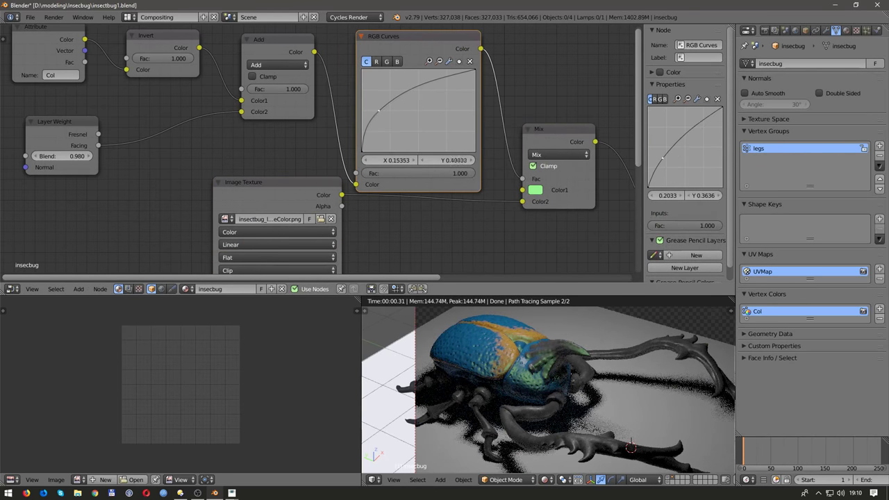
middle_drag(541, 389, 595, 398)
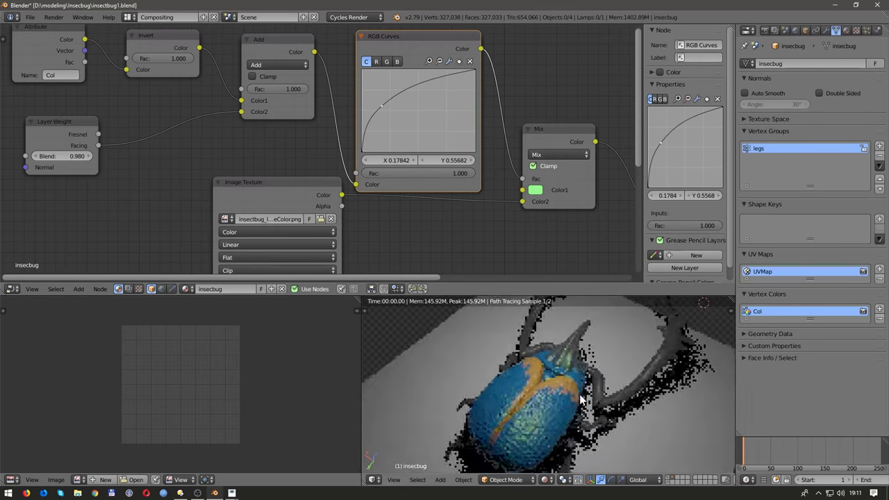
drag(381, 105, 405, 108)
mouse_move(541, 327)
middle_down()
mouse_move(670, 318)
mouse_move(563, 343)
middle_up()
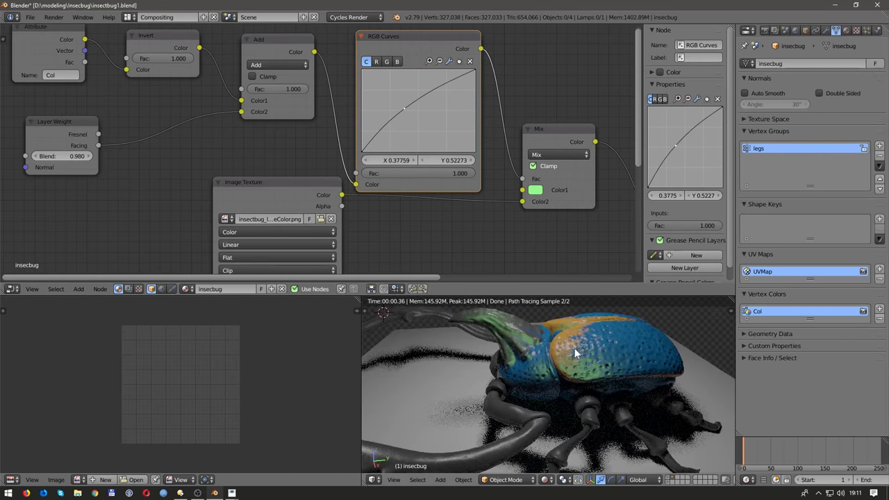
Step: Raise the curve point to brighten the colours and set Layer Weight Blend to 0.700
scroll(480, 222, down, 2)
drag(479, 223, 353, 217)
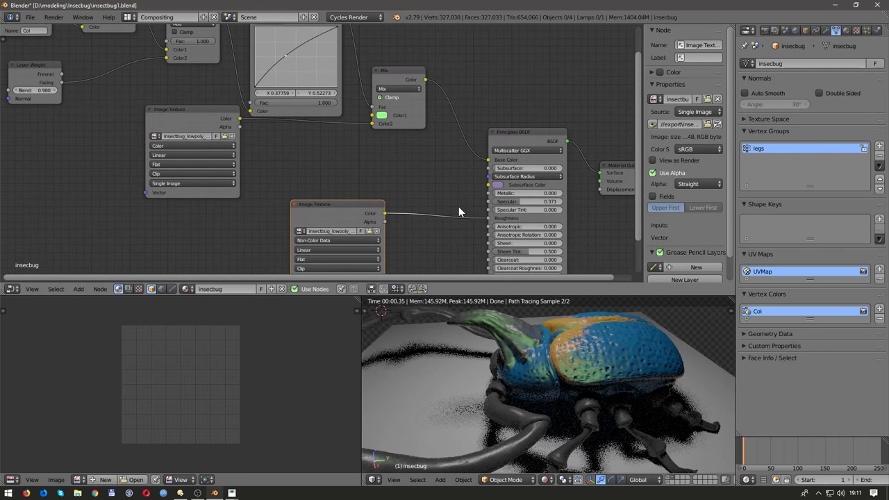
mouse_move(491, 339)
middle_down()
mouse_move(491, 371)
mouse_move(441, 364)
mouse_move(480, 362)
mouse_move(484, 346)
mouse_move(564, 345)
mouse_move(548, 375)
middle_up()
middle_drag(357, 163, 388, 215)
mouse_move(473, 333)
middle_down()
mouse_move(470, 356)
mouse_move(500, 348)
middle_up()
drag(330, 118, 308, 96)
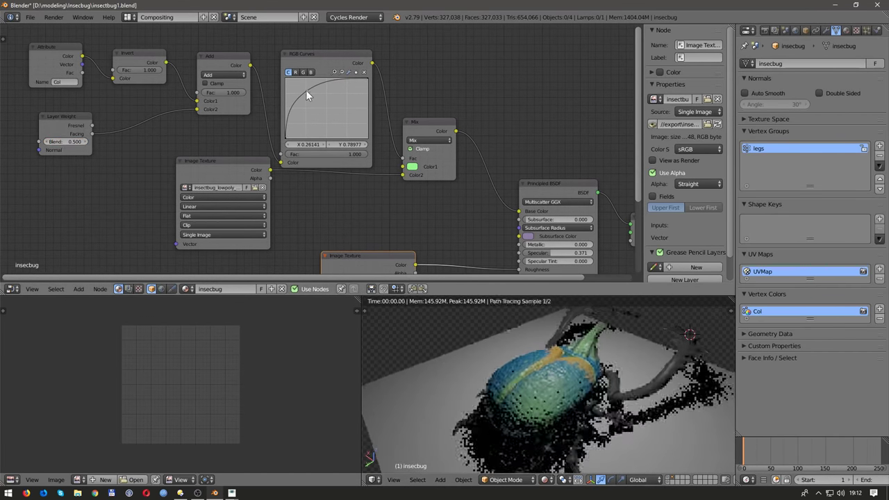
middle_drag(598, 389, 625, 421)
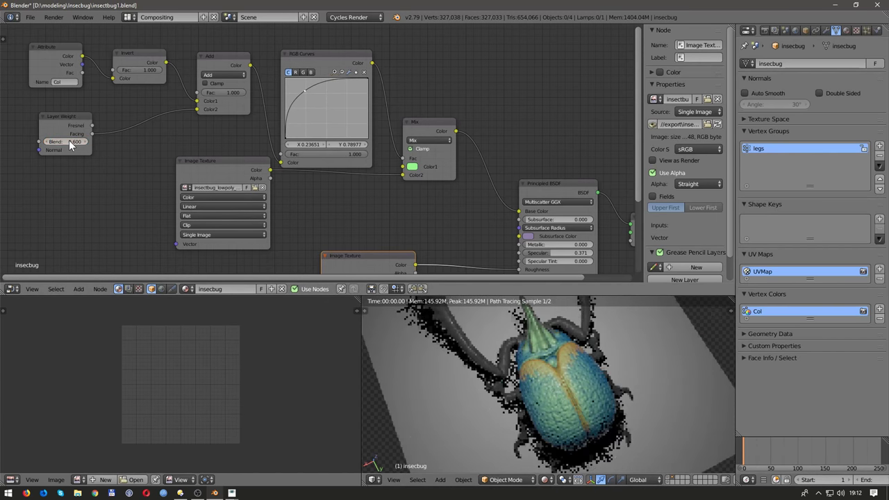
key(Return)
middle_drag(555, 381, 591, 388)
Step: Try Overlay, Difference, Color and Soft Light as the Mix node's blend type
click(445, 156)
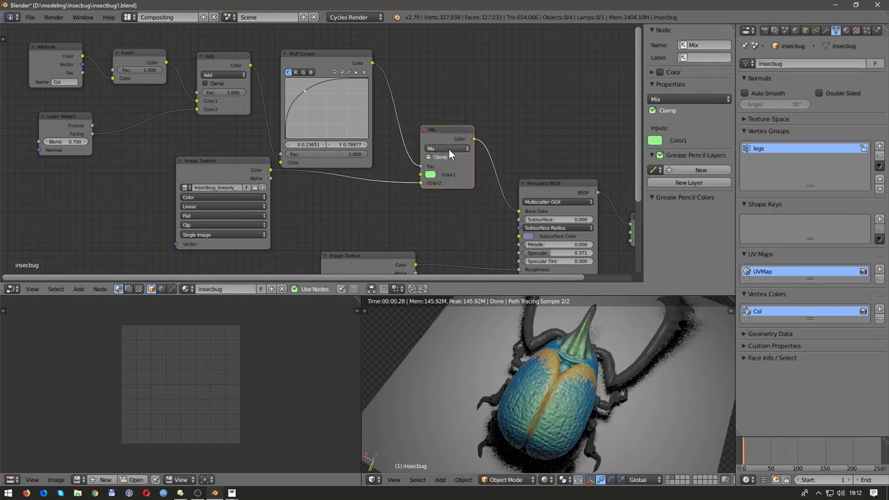
scroll(431, 149, up, 2)
ctrl+scroll(427, 143, down, 1)
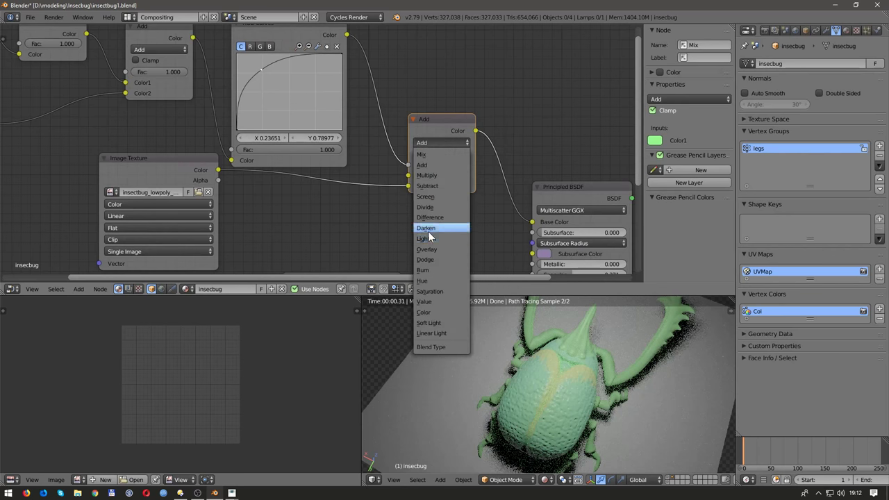
click(433, 250)
click(429, 217)
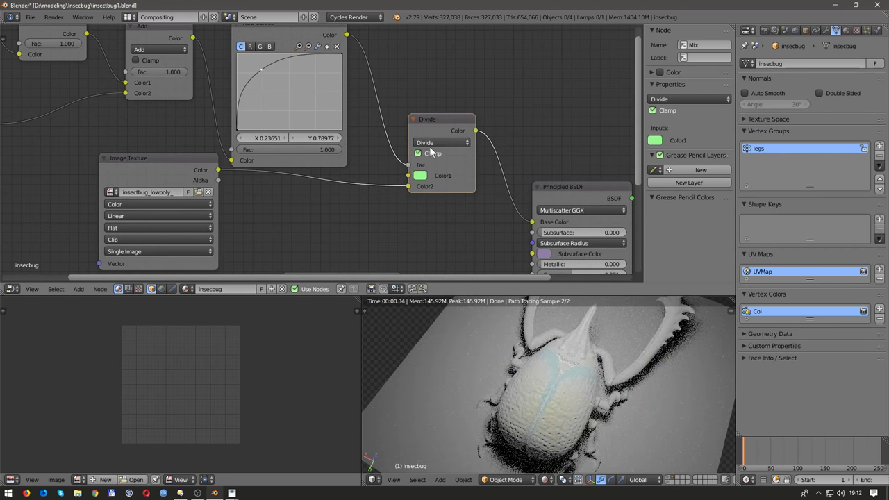
click(432, 309)
mouse_move(517, 388)
middle_down()
mouse_move(462, 347)
mouse_move(506, 387)
mouse_move(479, 333)
middle_up()
click(442, 142)
click(441, 323)
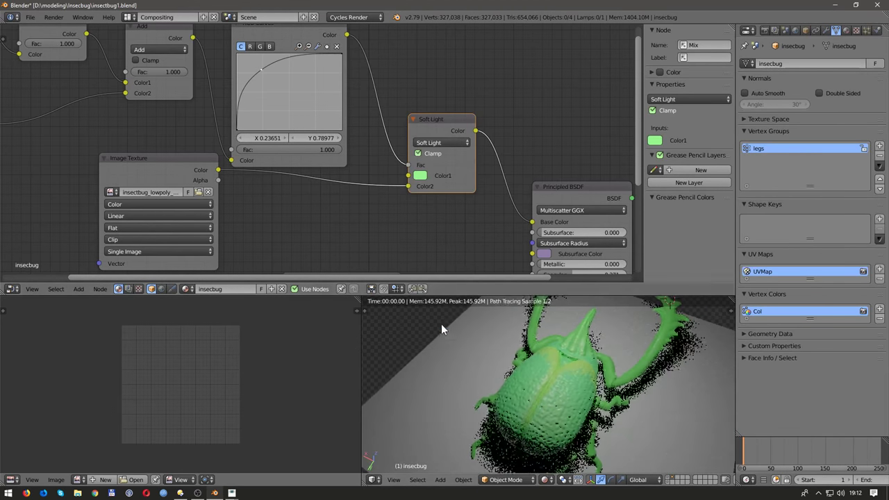
Step: Try different Color1 shades, return the blend type to Mix, and select the second Image Texture
click(420, 175)
mouse_move(495, 56)
mouse_down()
mouse_move(496, 108)
mouse_move(496, 36)
mouse_up()
click(436, 142)
click(436, 144)
click(425, 176)
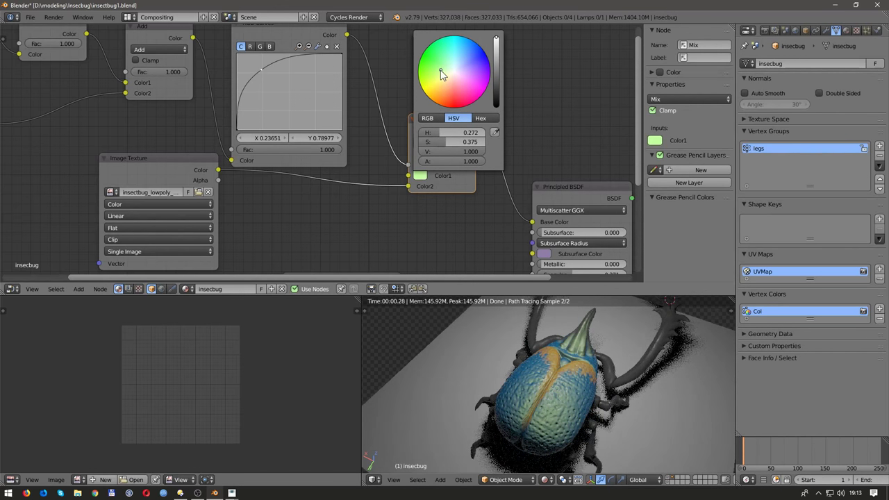
middle_drag(526, 86, 562, 56)
click(341, 208)
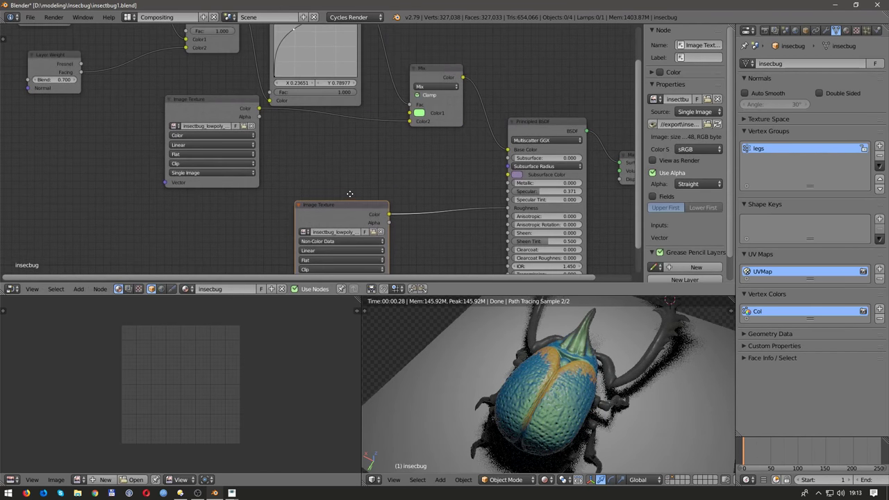
Step: Set Principled Specular to 1.000 and detach the links into Base Color and Specular Tint
scroll(354, 179, down, 2)
scroll(354, 178, up, 1)
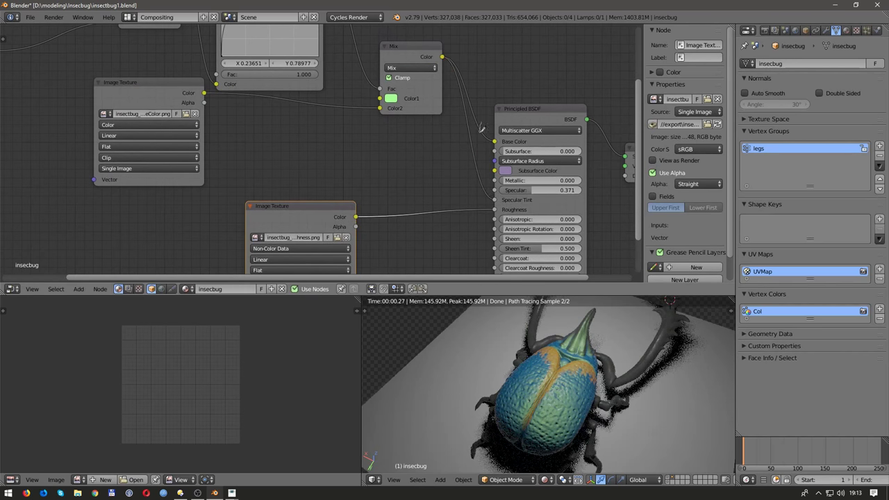
ctrl+right_drag(481, 127, 484, 105)
drag(540, 190, 536, 189)
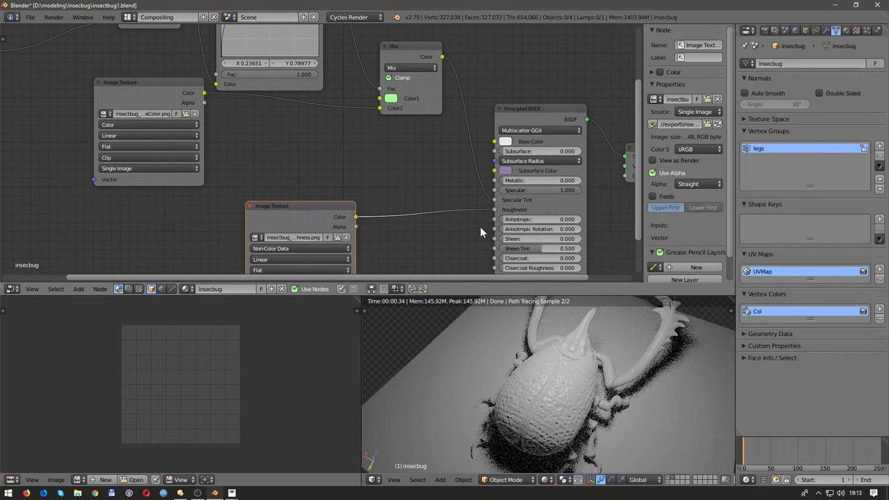
scroll(480, 226, up, 1)
drag(456, 206, 458, 208)
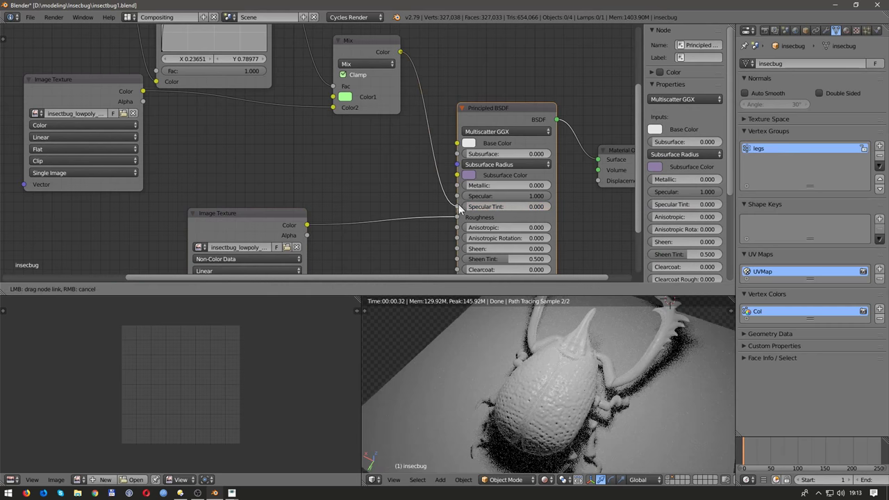
shift+scroll(402, 90, down, 2)
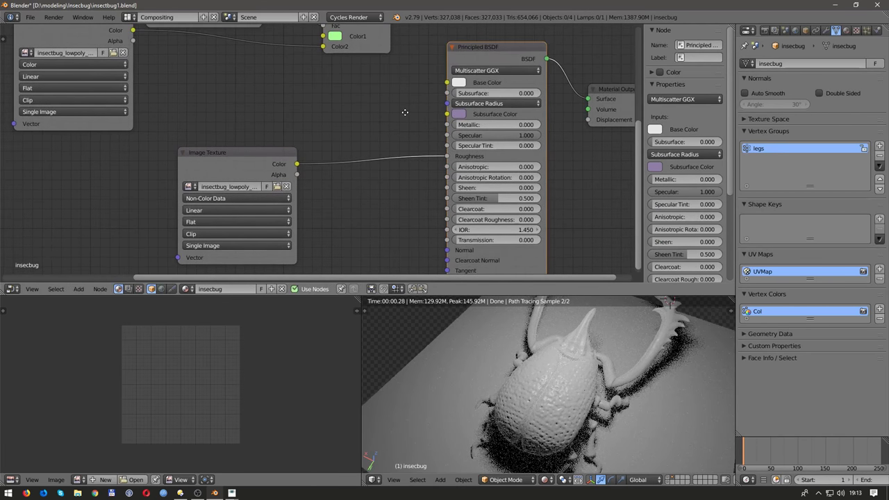
Step: Restore the Mix output link to the shader and set Mix Color2 to black
click(386, 55)
middle_drag(386, 55, 391, 72)
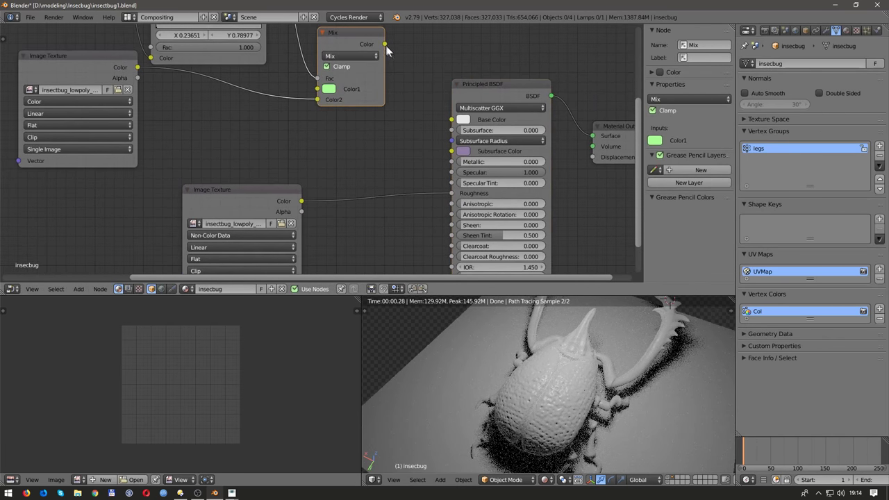
key(ctrl+z)
key(ctrl+z)
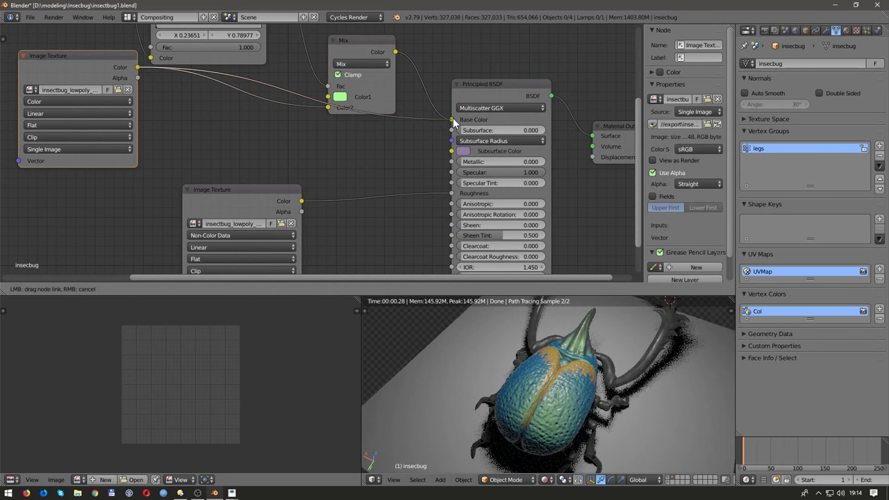
drag(395, 51, 444, 189)
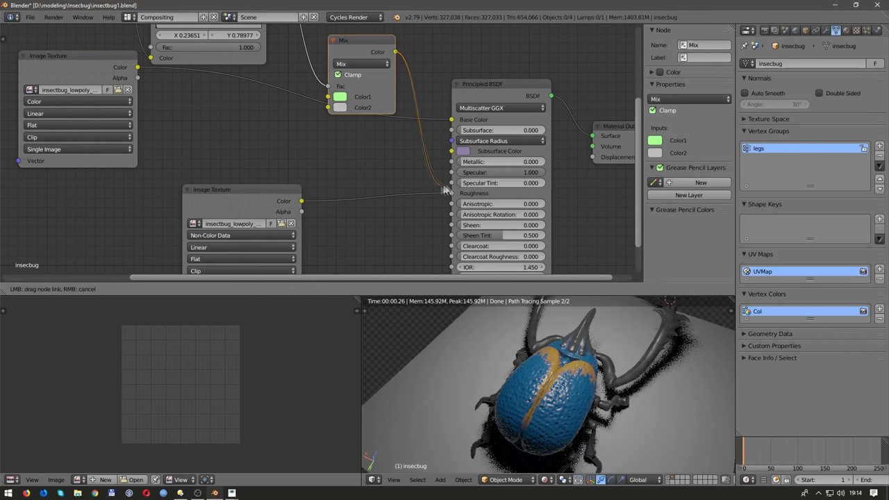
click(340, 107)
drag(415, 118, 415, 184)
Step: Wire the colour Image Texture into the Mix node so the horn renders green
scroll(529, 365, up, 4)
middle_drag(528, 366, 552, 372)
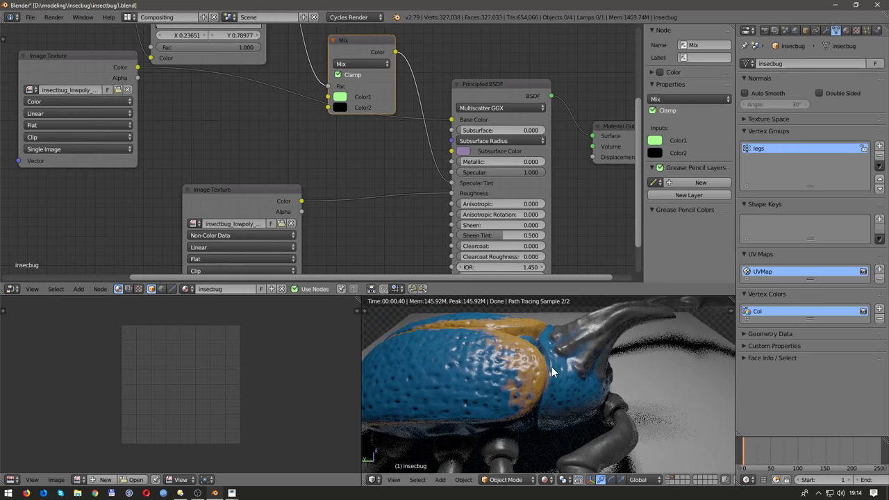
drag(395, 52, 452, 120)
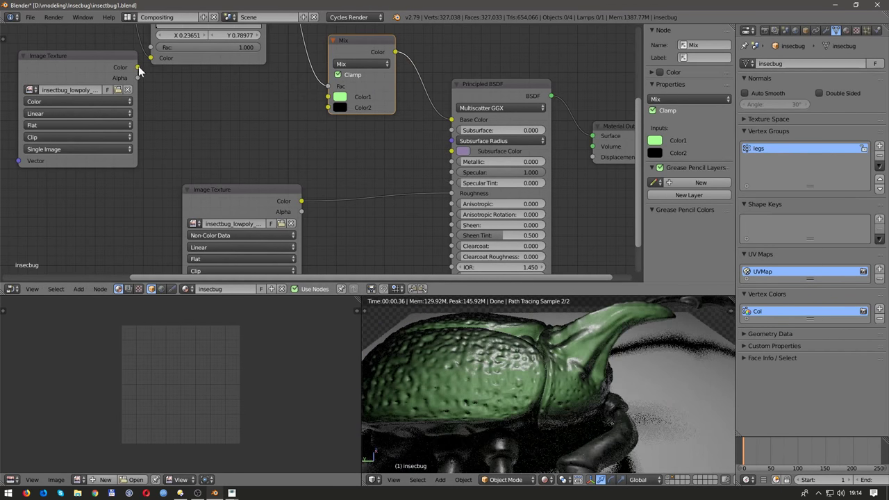
drag(137, 67, 328, 108)
middle_drag(355, 174, 423, 236)
click(138, 153)
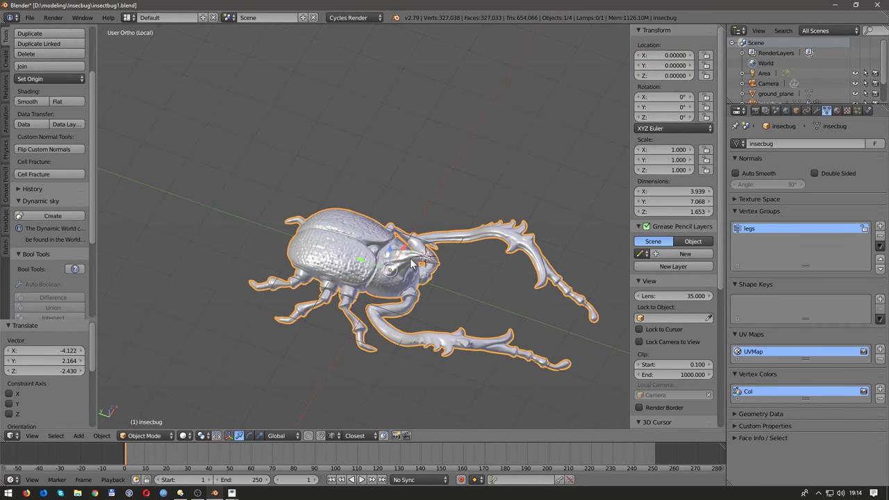
Step: Change the beetle's mode from the mode list, then grow the horn selection onto the head with Ctrl+Numpad Plus
click(144, 435)
click(147, 390)
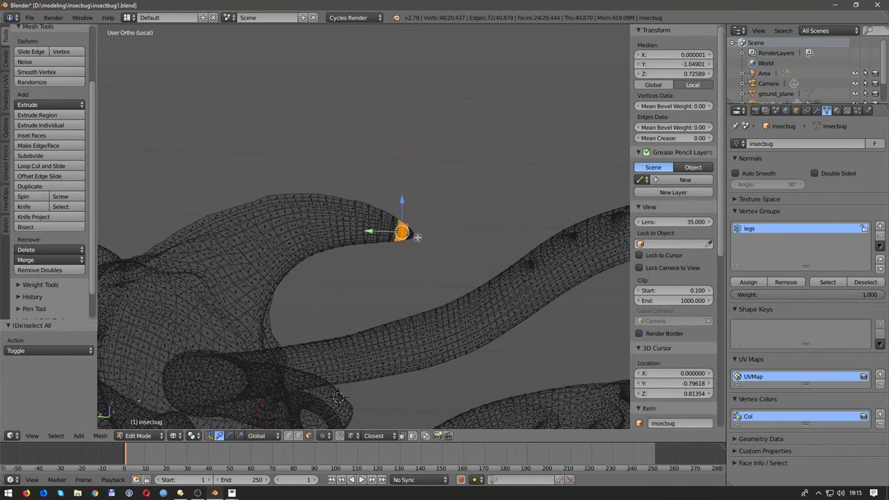
key(ctrl+KP_Add)
key(z)
key(ctrl+KP_Add)
mouse_move(403, 248)
middle_down()
mouse_move(499, 399)
mouse_move(575, 181)
mouse_move(403, 278)
mouse_move(295, 319)
mouse_move(233, 313)
mouse_move(220, 223)
mouse_move(229, 215)
mouse_move(244, 224)
middle_up()
key(ctrl+KP_Add)
key(ctrl+KP_Add)
key(ctrl+KP_Add)
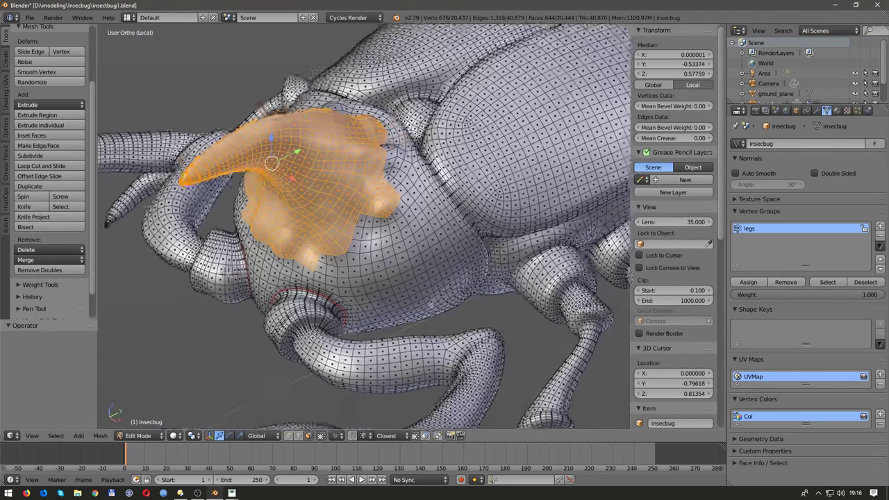
Step: Deselect the horn, toggle Edit Mode off and on, then put the beetle in Vertex Paint mode
middle_drag(417, 278, 556, 291)
key(a)
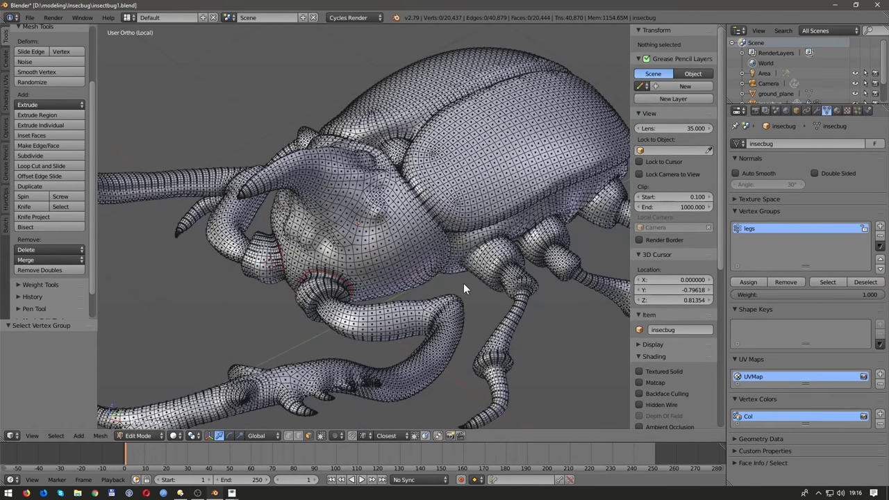
key(Tab)
key(Tab)
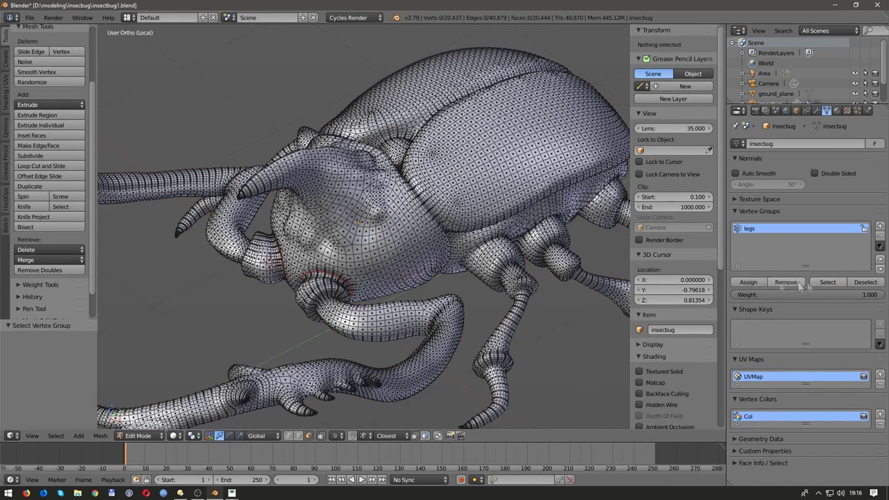
middle_drag(347, 229, 292, 229)
scroll(277, 229, down, 5)
key(Tab)
key(Tab)
key(Tab)
key(Tab)
middle_drag(332, 221, 399, 240)
key(a)
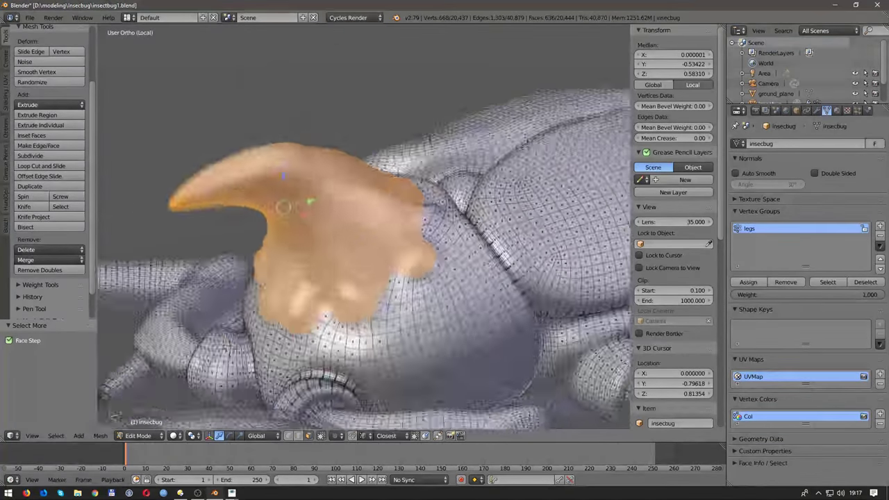
click(130, 392)
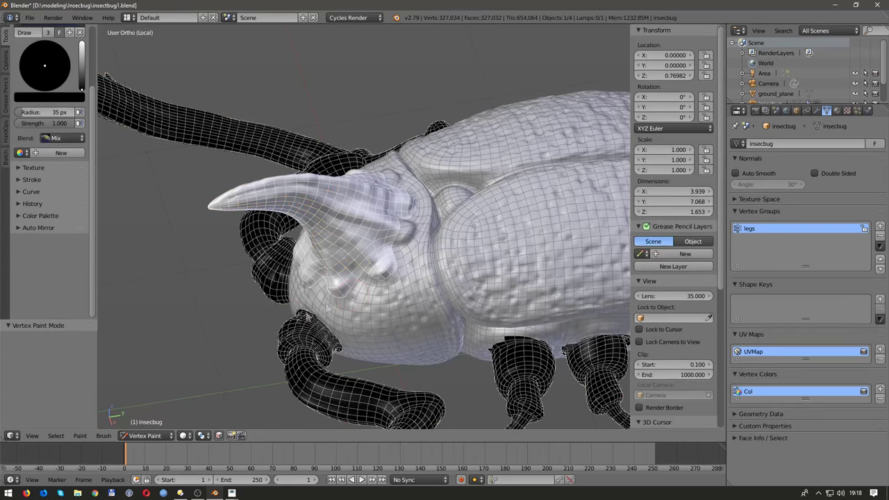
Step: Select the linked body faces and fill them with the current vertex colour
middle_drag(339, 303, 332, 283)
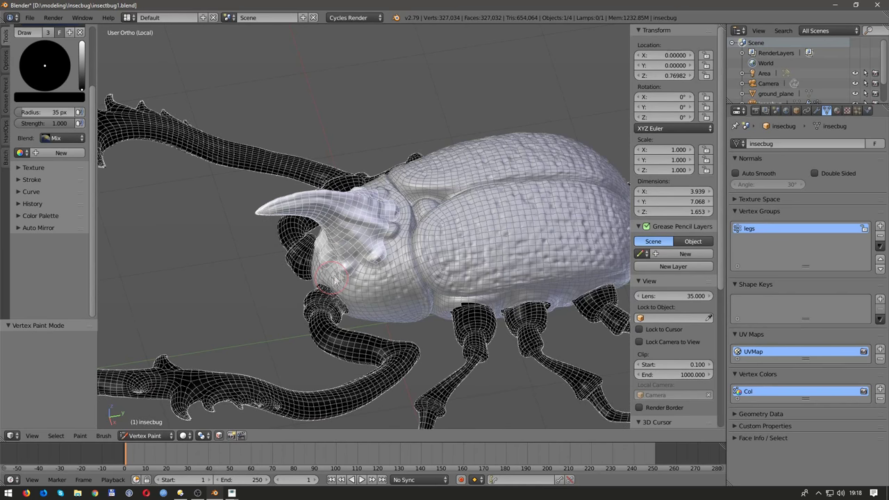
middle_drag(347, 249, 326, 271)
click(73, 435)
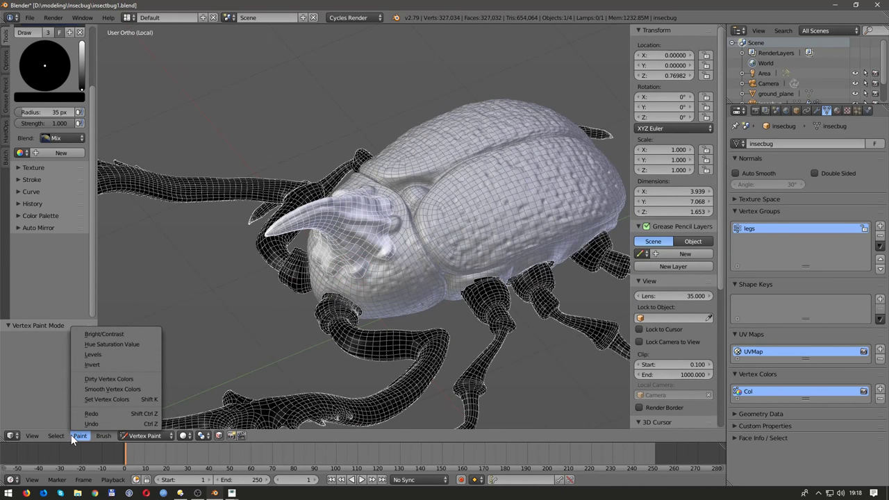
key(ctrl+l)
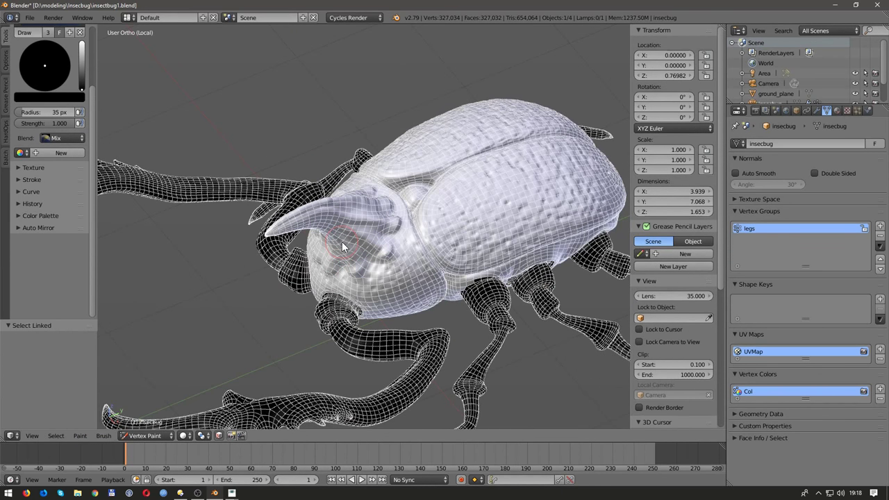
key(shift+k)
Step: Smooth the vertex colours across the beetle mesh
middle_drag(352, 249, 248, 313)
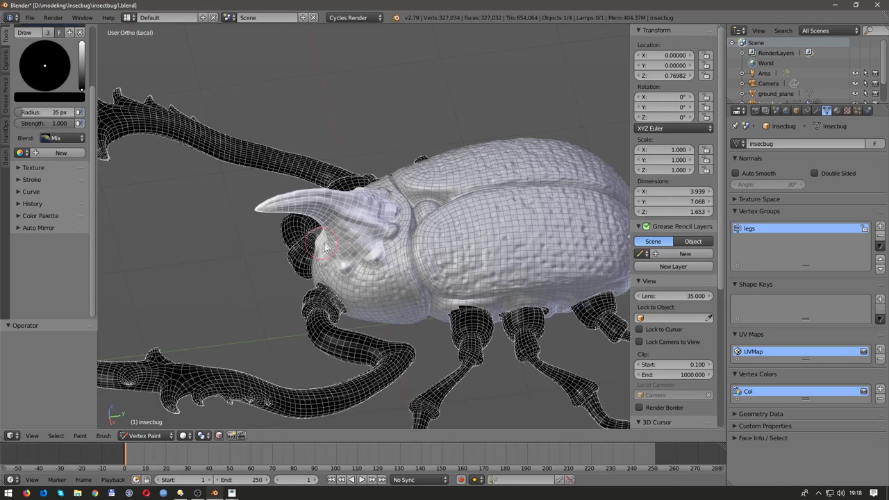
click(99, 390)
click(80, 435)
click(111, 389)
scroll(213, 357, up, 3)
Step: Switch to the Blur brush and lower the Multires preview level to 0
click(45, 66)
click(99, 146)
scroll(347, 264, up, 3)
scroll(466, 280, up, 2)
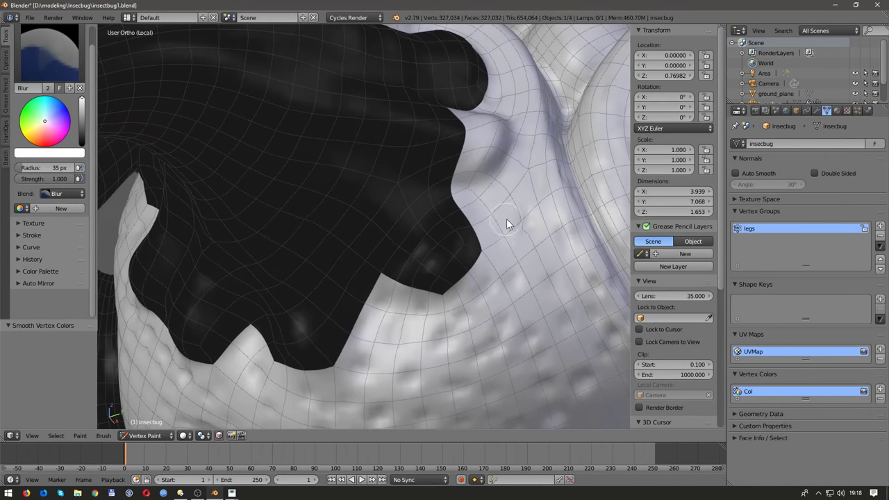
click(816, 110)
click(735, 220)
Step: Blur the colour border on the shell and inspect the softened dark patch
drag(429, 308, 458, 299)
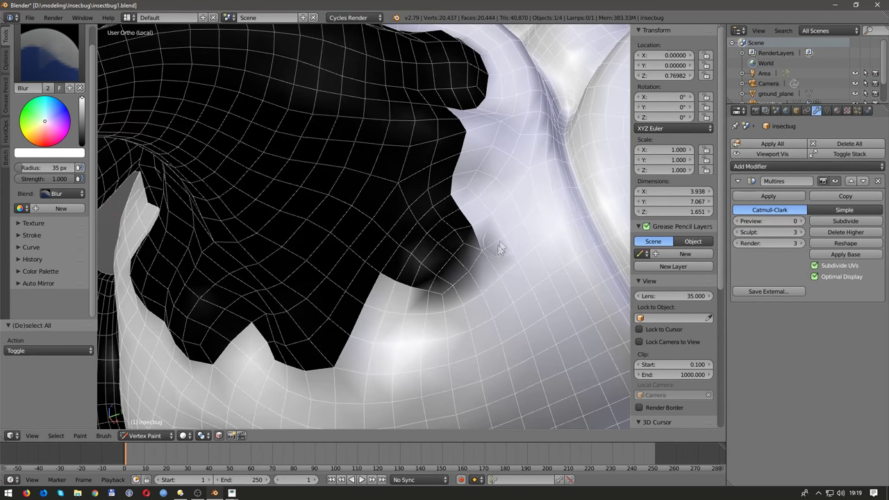
key(a)
middle_drag(467, 174, 457, 217)
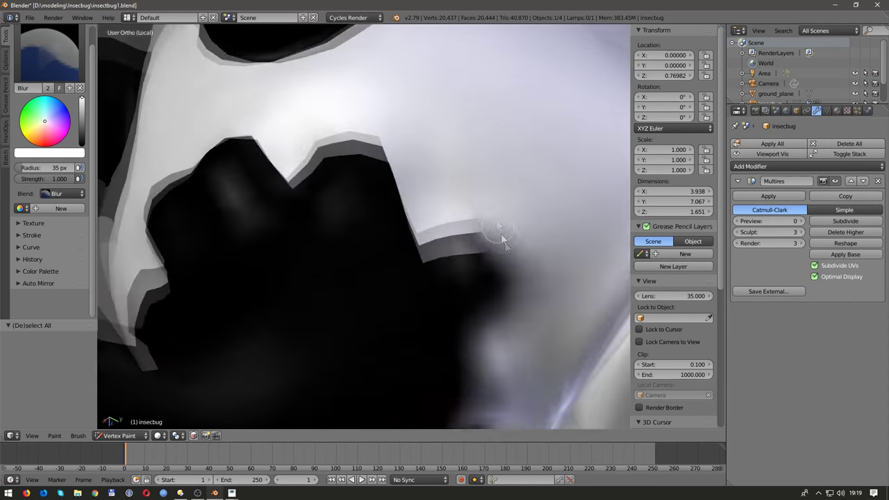
middle_drag(505, 82, 430, 284)
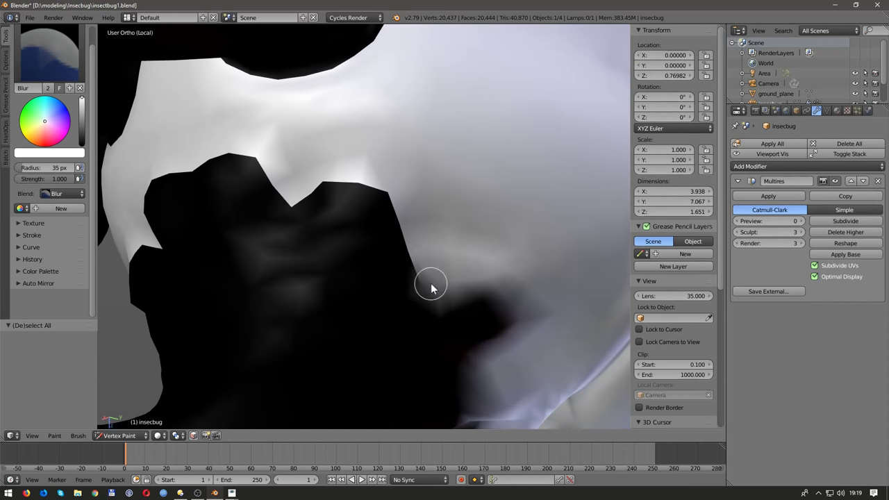
mouse_move(334, 197)
middle_down()
mouse_move(273, 128)
mouse_move(264, 173)
mouse_move(194, 188)
mouse_move(317, 199)
mouse_move(332, 278)
mouse_move(218, 169)
middle_up()
scroll(546, 214, down, 5)
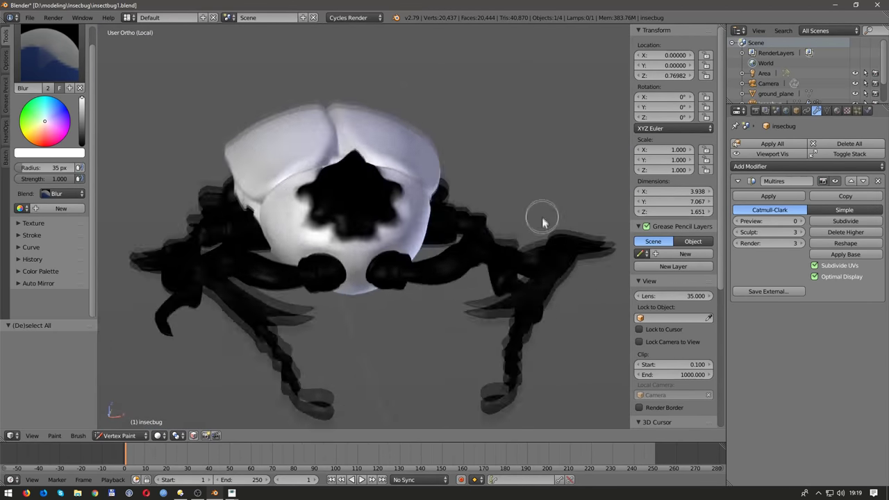
middle_drag(546, 215, 125, 38)
Step: Return to Object Mode and check the beetle in a rendered preview in the Compositing layout
key(v)
click(129, 18)
click(146, 57)
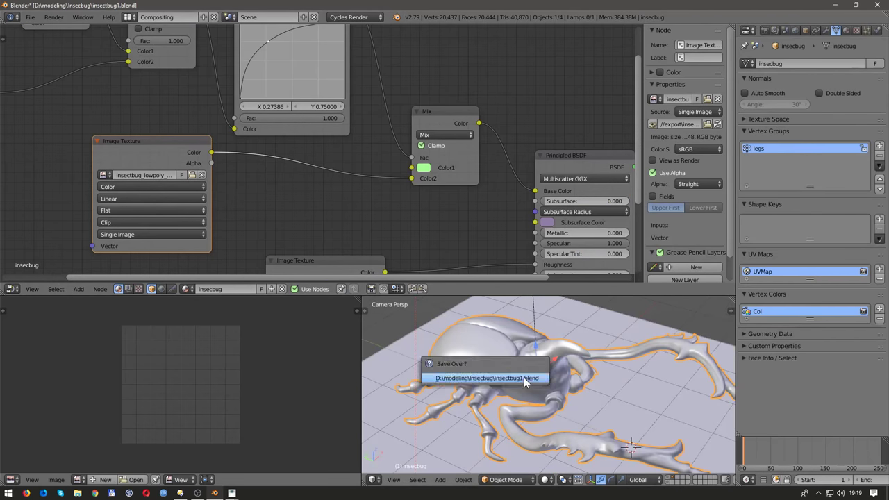
key(shift+z)
middle_drag(489, 388, 533, 370)
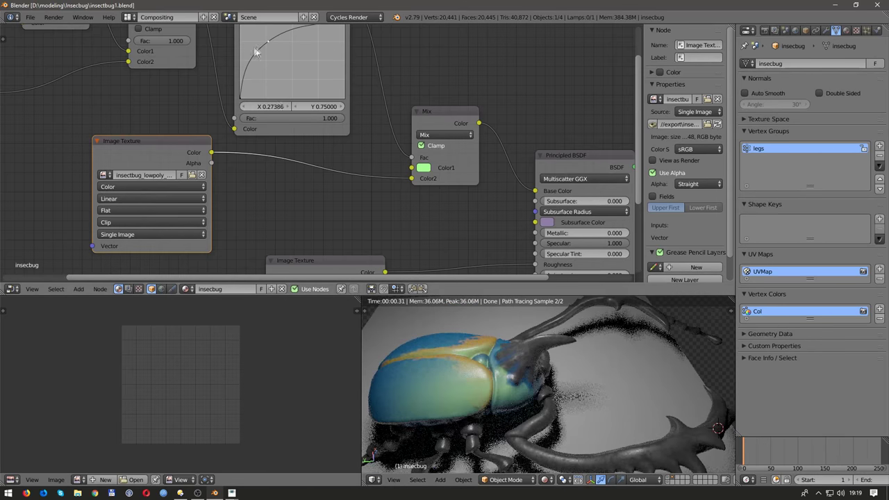
middle_drag(309, 137, 478, 250)
double_click(128, 215)
middle_drag(514, 368, 526, 398)
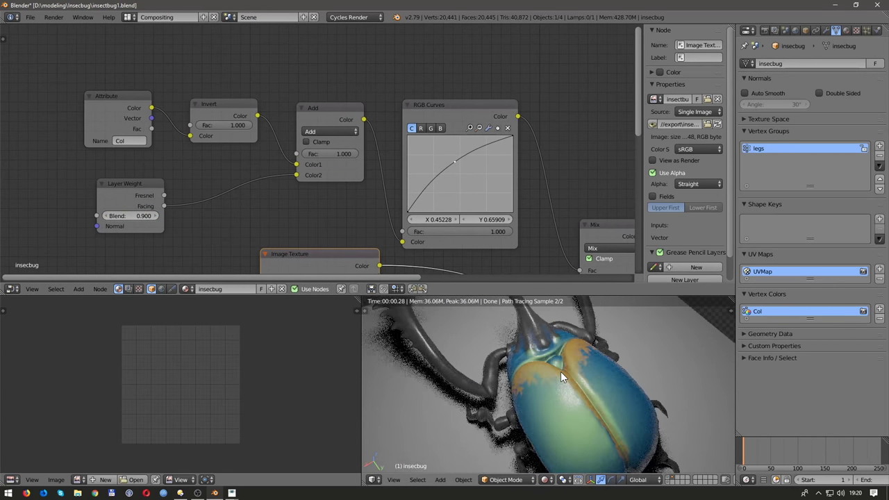
middle_drag(560, 372, 605, 369)
Step: Collapse the RGB Curves node and rearrange the Mix and Image Texture nodes
click(408, 104)
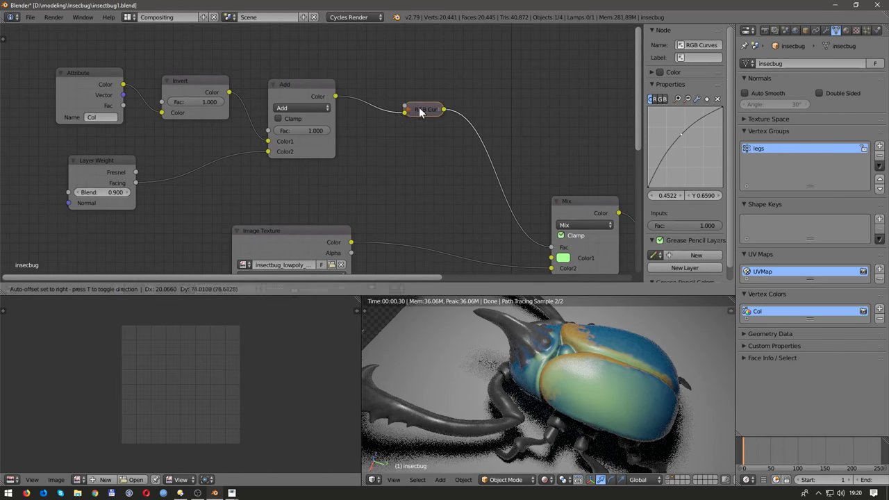
click(290, 109)
click(290, 118)
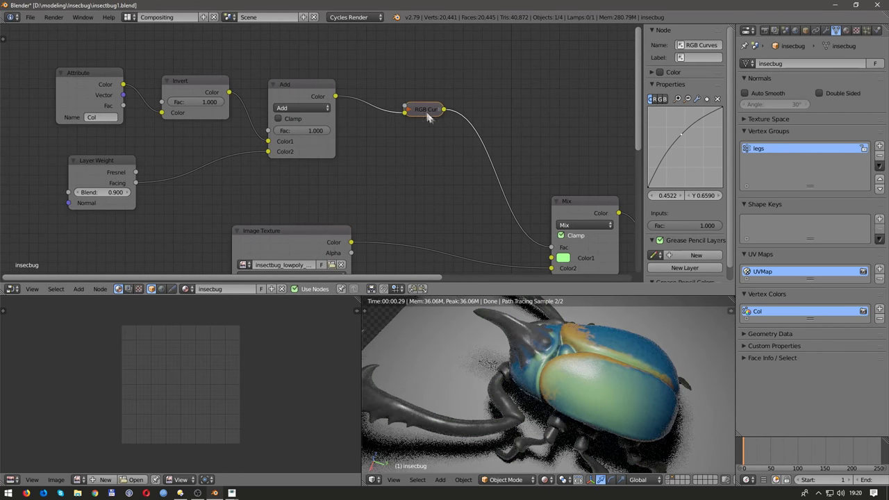
key(ctrl+z)
mouse_move(459, 154)
mouse_down()
mouse_move(434, 131)
mouse_move(442, 128)
mouse_up()
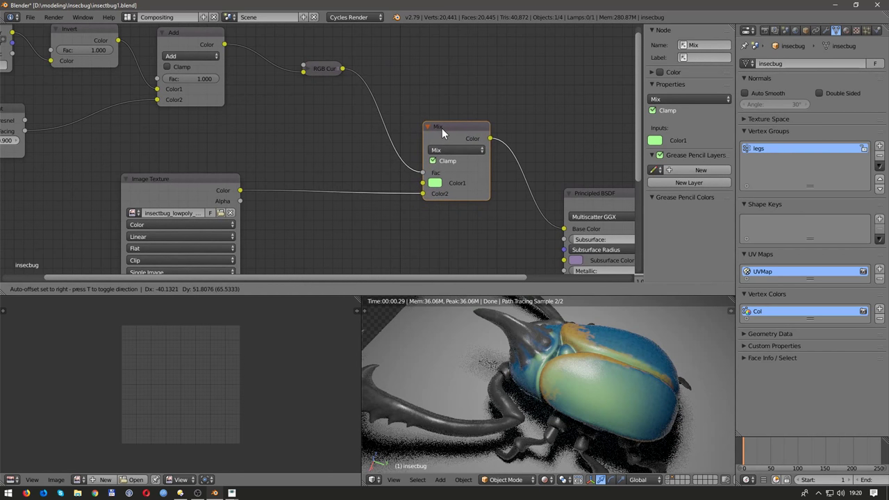
drag(187, 180, 238, 183)
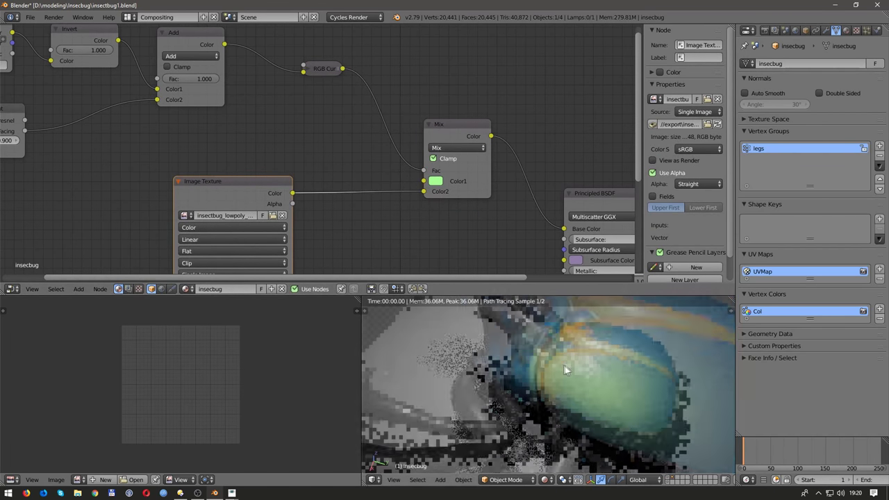
Step: Set the Multires preview back to 2 and return to the Default layout
key(KP_0)
click(825, 32)
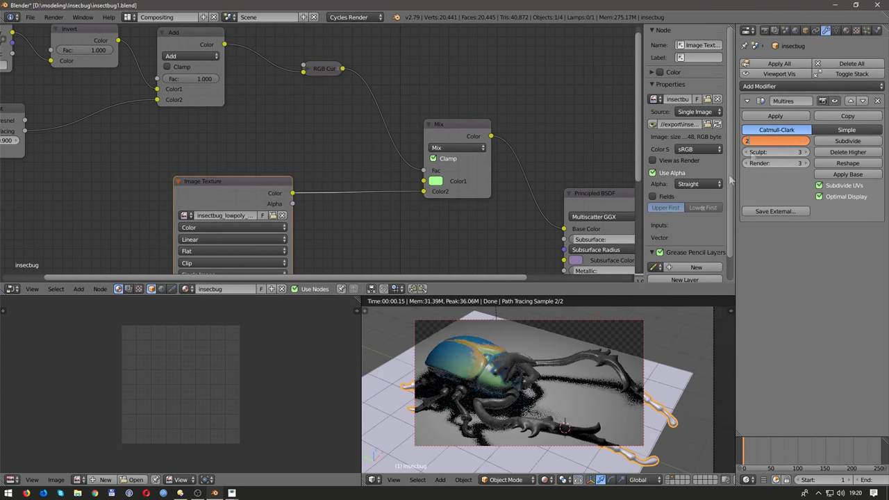
key(Return)
scroll(481, 358, up, 3)
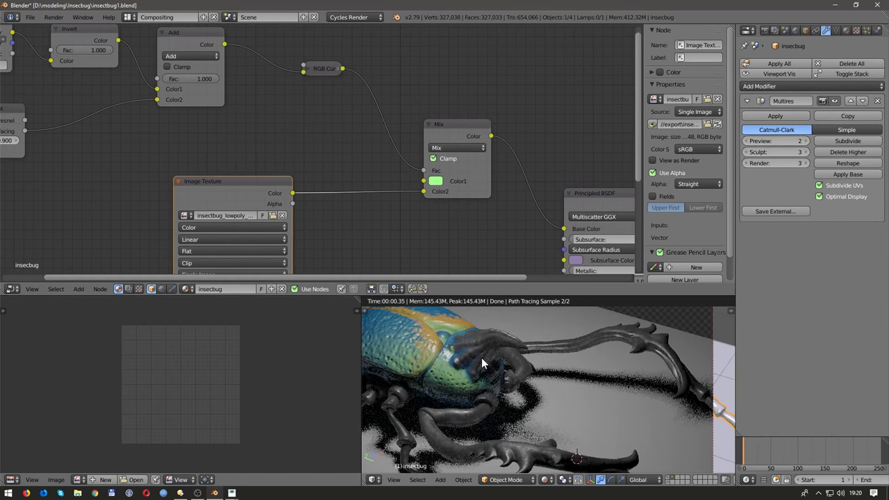
scroll(481, 358, down, 3)
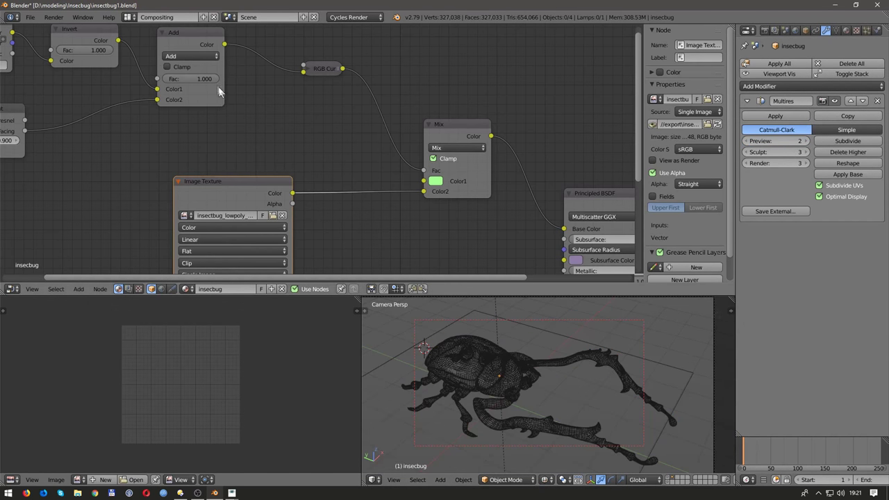
key(ctrl+Right)
scroll(333, 202, down, 5)
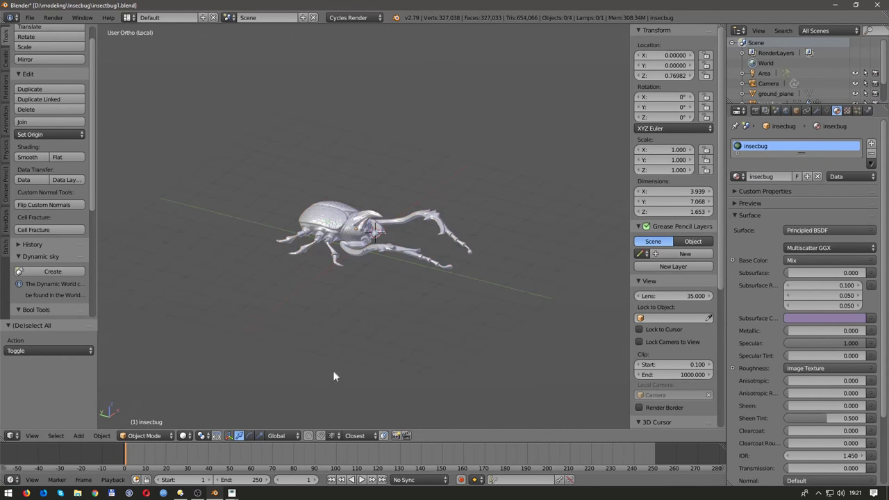
Step: Rotate the area lamp and set its size to 2, previewing through the camera
key(KP_Divide)
key(r)
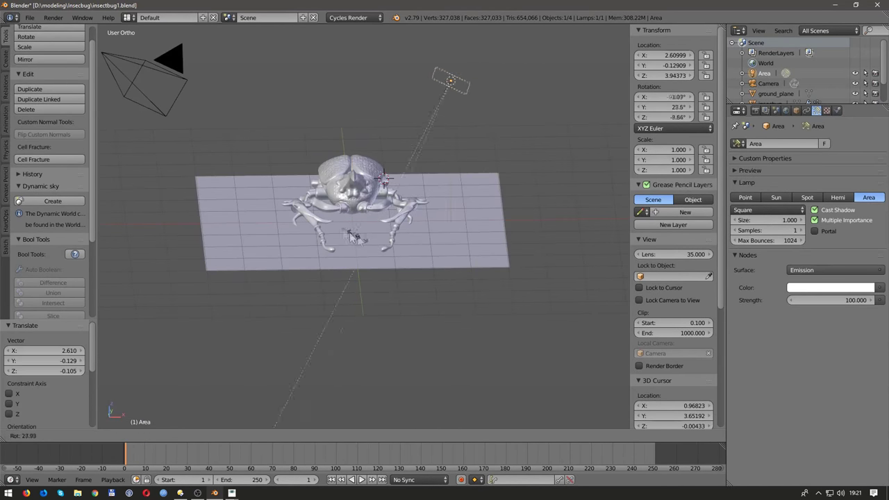
click(295, 179)
key(KP_0)
key(shift+z)
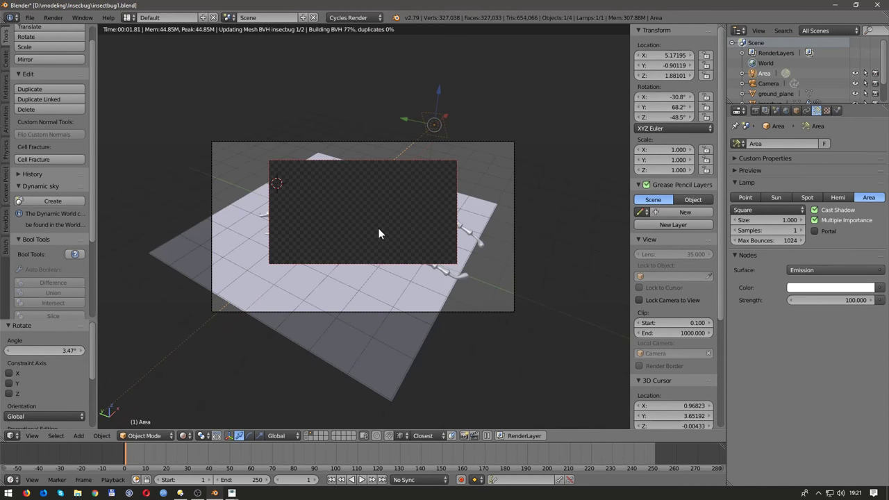
key(r)
click(673, 170)
text(2)
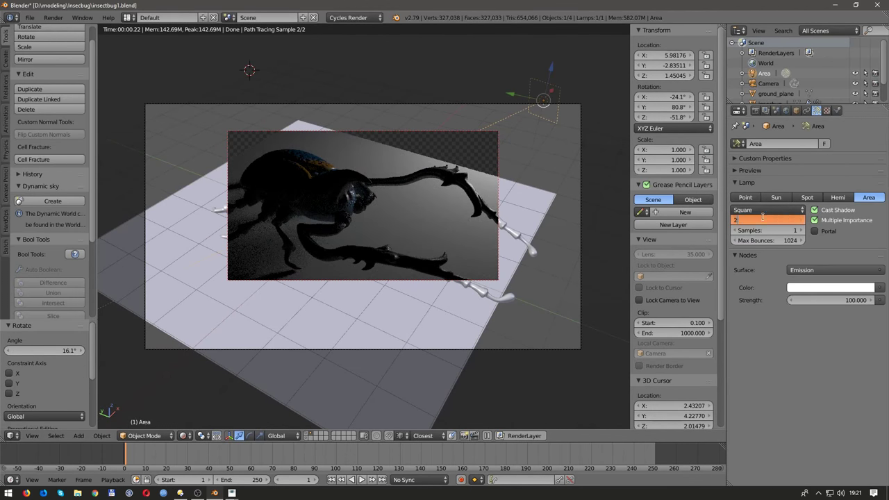
key(Return)
Step: Set the lamp strength to 500
click(832, 300)
text(500)
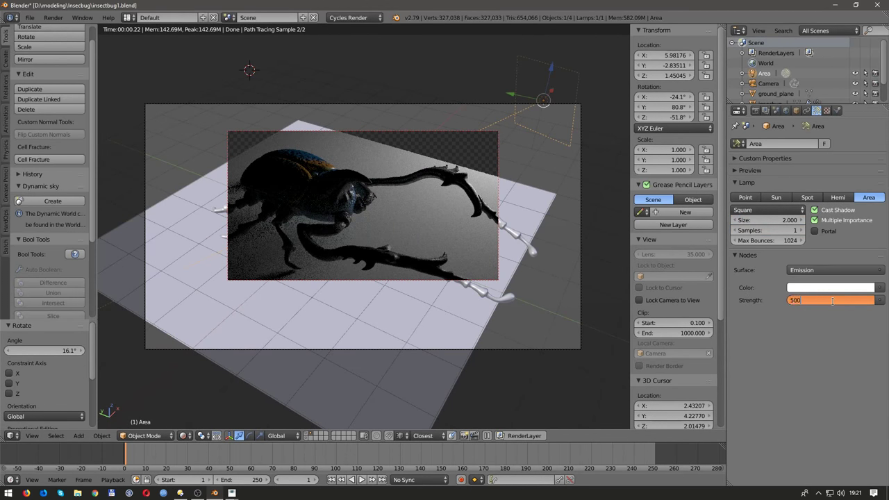
key(Return)
click(832, 300)
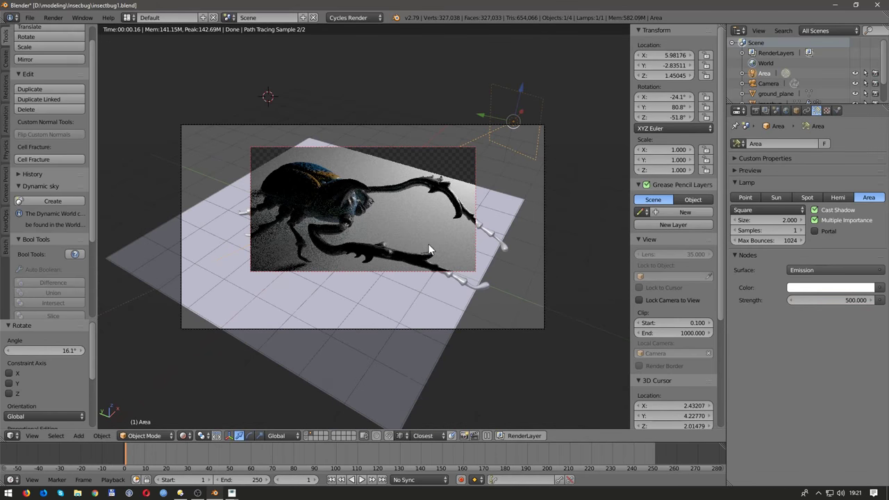
Step: From the top view, rotate the copied lamp about 11.7° to sit opposite the first
key(KP_7)
key(shift+z)
key(r)
click(445, 189)
middle_drag(444, 189, 377, 163)
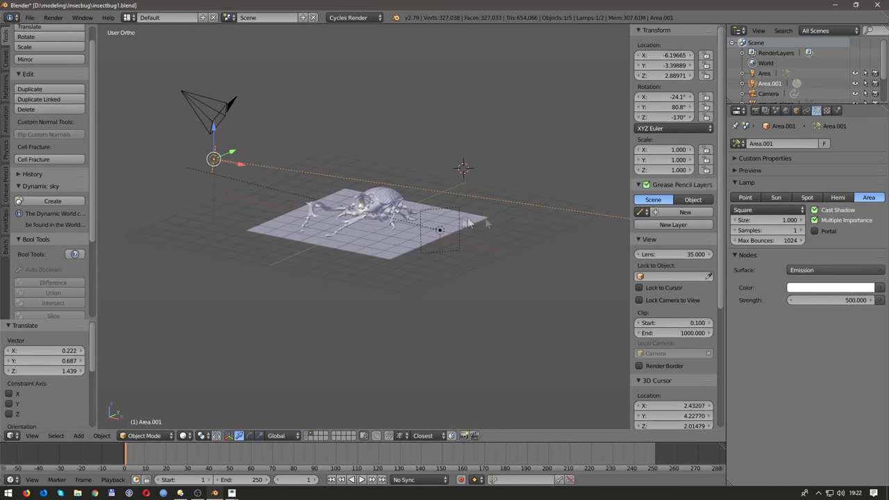
key(KP_0)
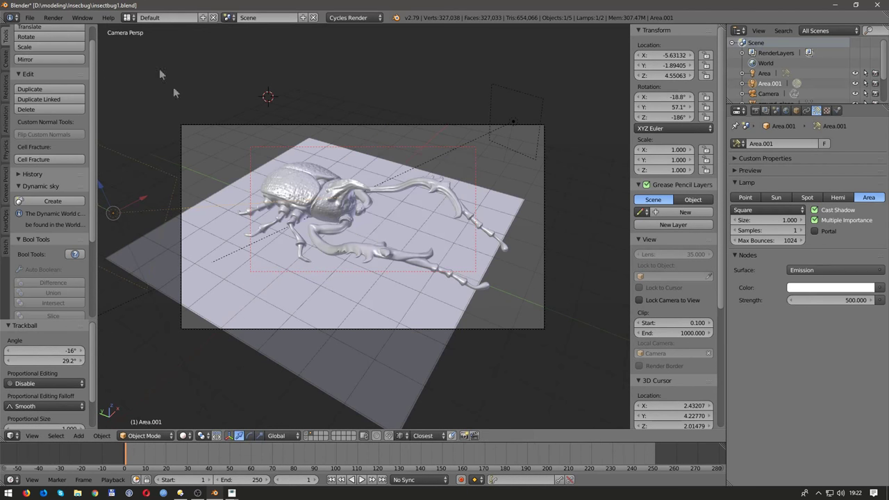
Step: Use the Compositing layout with a rendered camera 3D view in the lower-left editor
key(ctrl+Left)
key(ctrl+Left)
key(ctrl+Right)
click(8, 479)
click(28, 466)
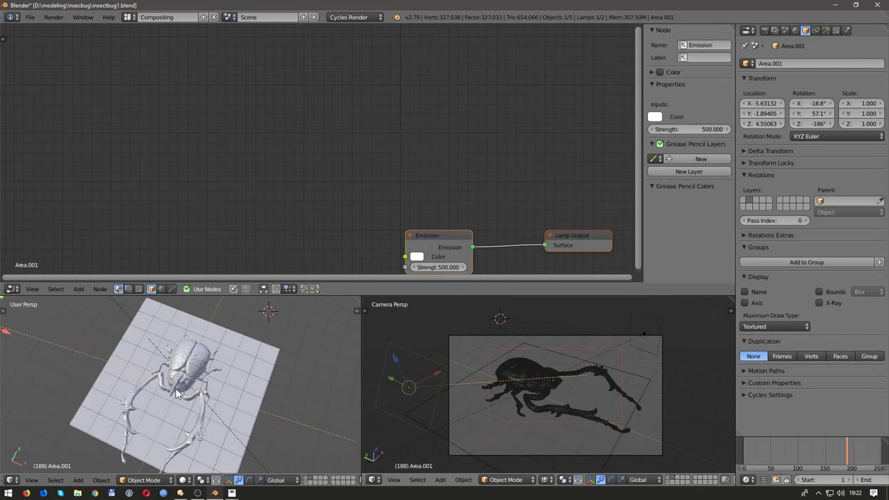
Step: Rotate the second lamp, Area.001, to aim at the beetle
mouse_move(189, 397)
middle_down()
mouse_move(280, 449)
mouse_move(90, 433)
middle_up()
key(r)
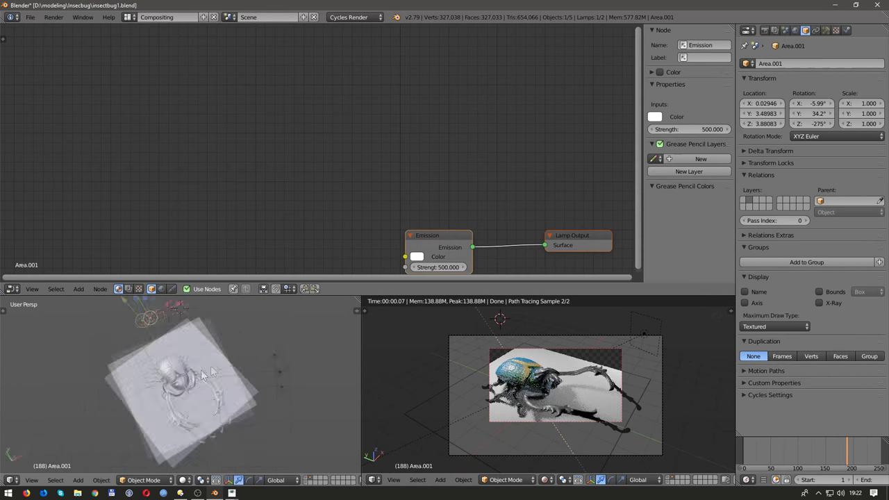
click(219, 320)
scroll(557, 393, up, 2)
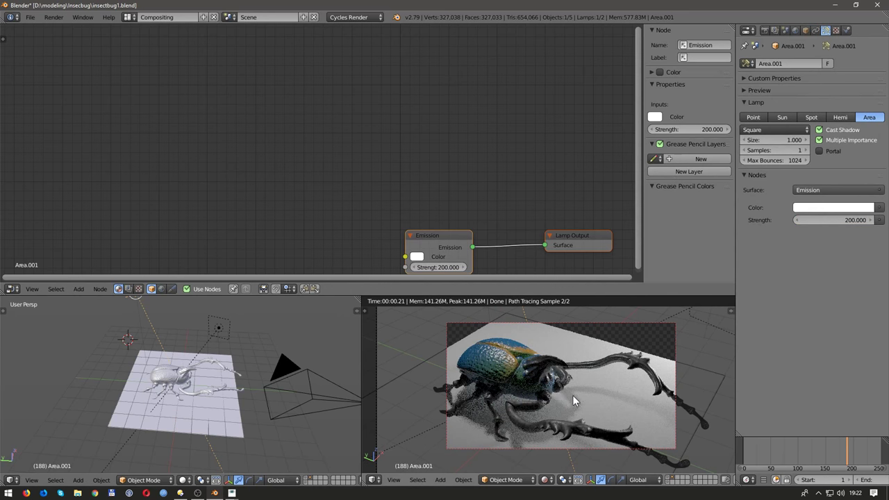
Step: Tint the Area lamp pale blue and Area.001 a pale cream
right_click(218, 327)
click(833, 207)
click(828, 82)
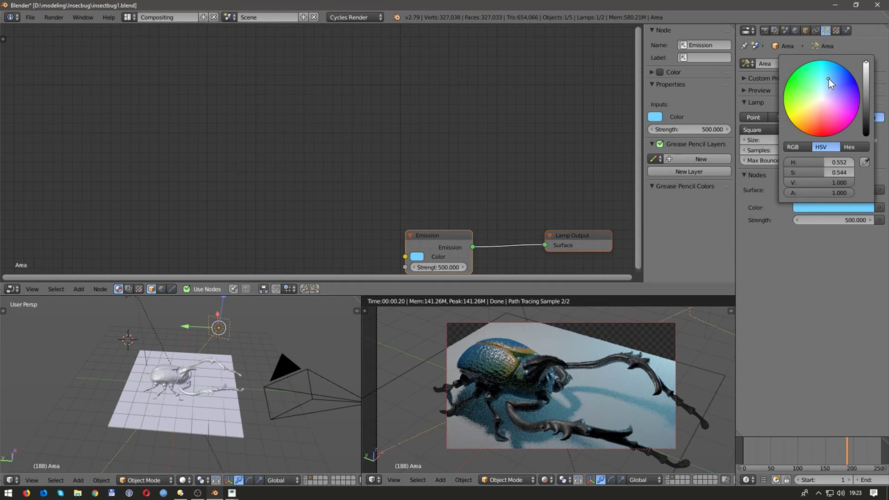
right_click(135, 298)
click(833, 207)
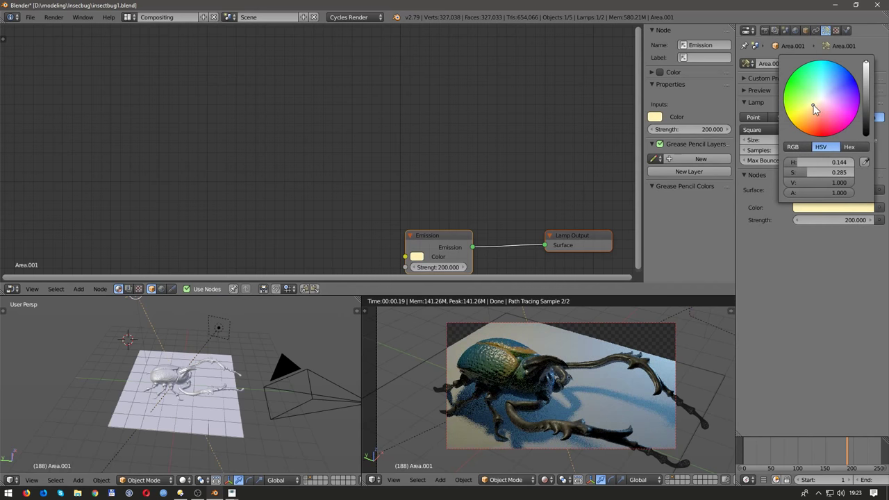
click(837, 189)
Step: Give Area.001 an Emission surface driven by Blackbody 4000 K at strength 200
click(823, 82)
click(833, 224)
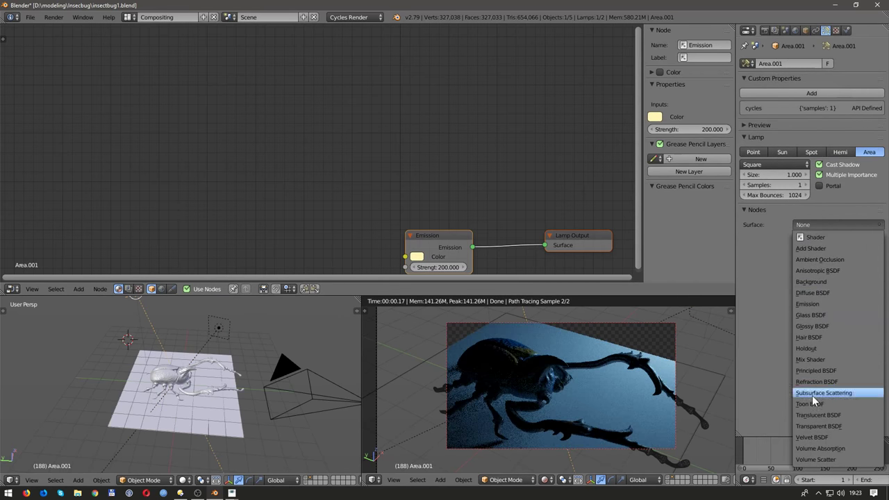
click(805, 304)
click(878, 247)
click(784, 139)
click(827, 254)
key(Return)
click(832, 267)
text(200)
key(Return)
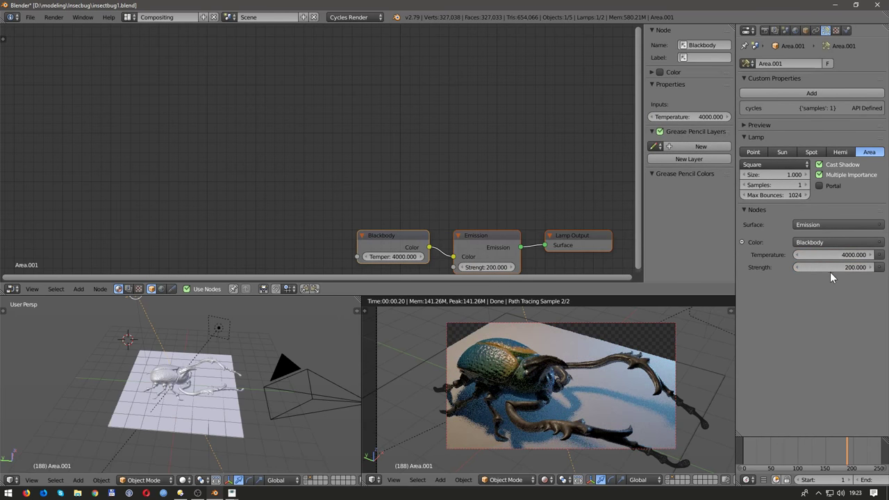
Step: Drive the Area lamp's colour with Blackbody at 9000 K and start repositioning the camera
right_click(708, 327)
click(878, 242)
click(834, 113)
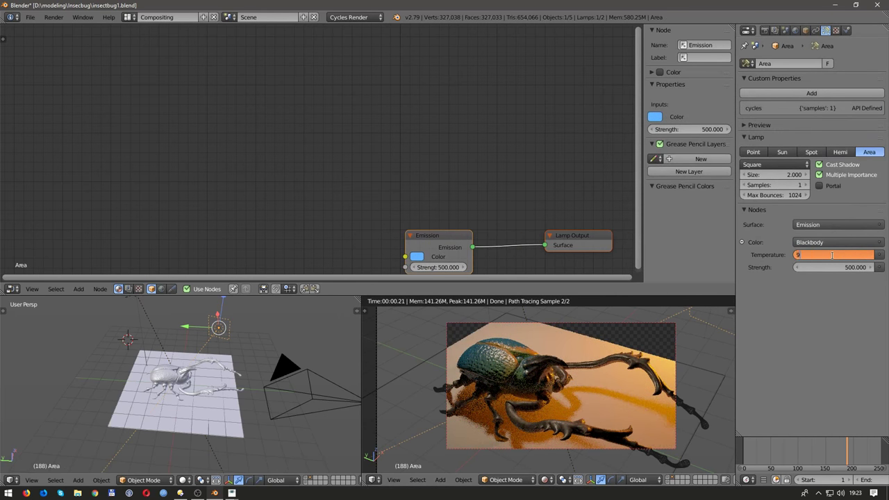
key(KP_0)
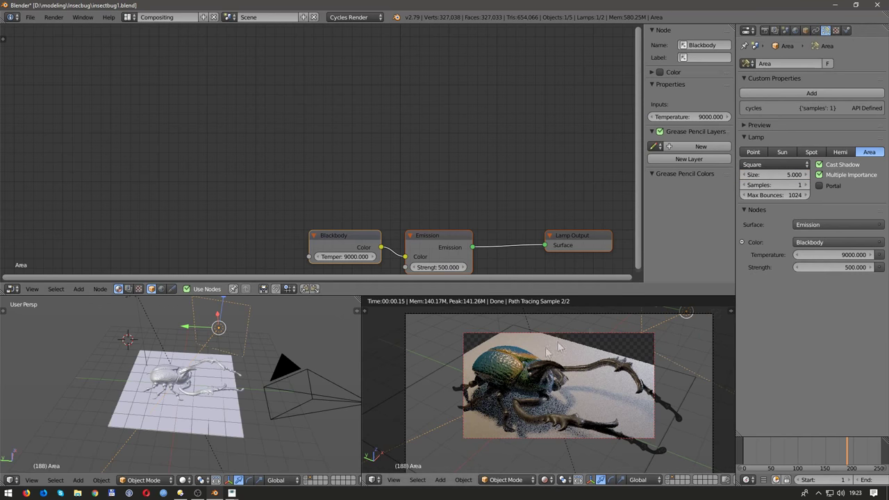
right_click(711, 373)
middle_drag(711, 368, 548, 389)
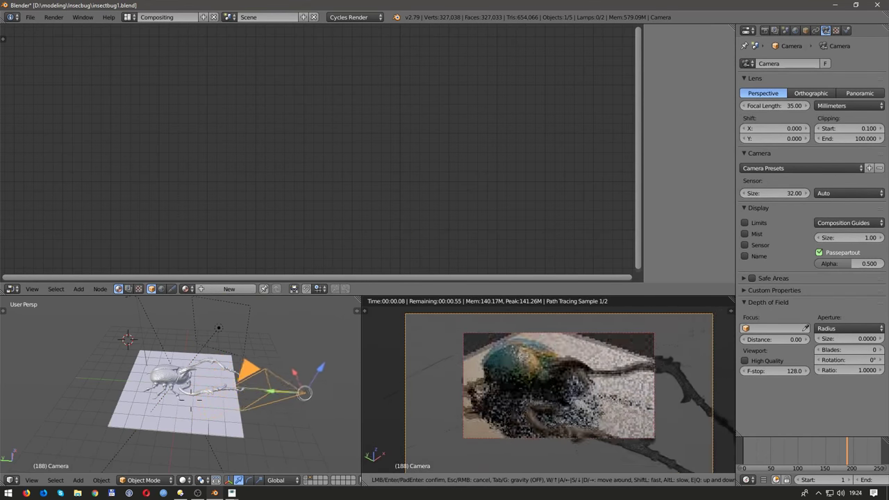
Step: Move and fly the camera to a closer framing with the beetle filling the shot
key(g)
click(568, 373)
key(shift+f)
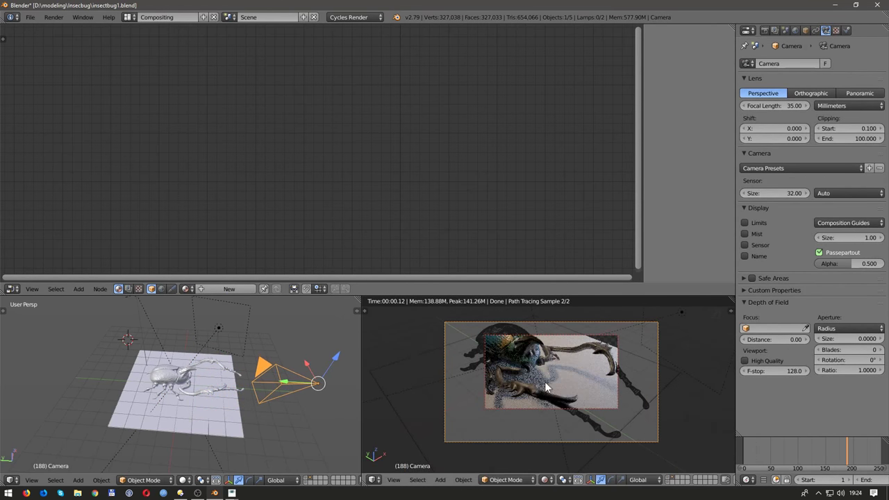
click(557, 403)
key(a)
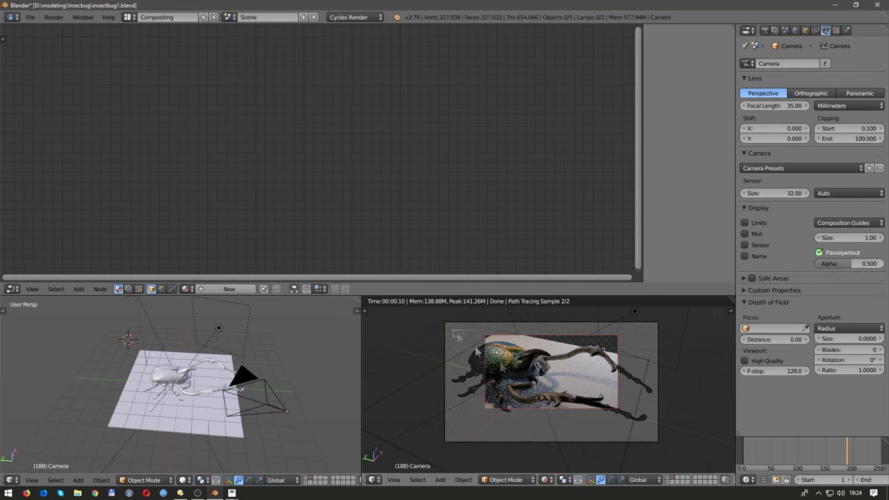
scroll(557, 403, up, 1)
Step: Scale up the ground plane and apply its rotation and scale
right_click(557, 403)
key(shift+z)
key(s)
click(654, 407)
key(ctrl+a)
click(579, 336)
key(a)
key(shift+z)
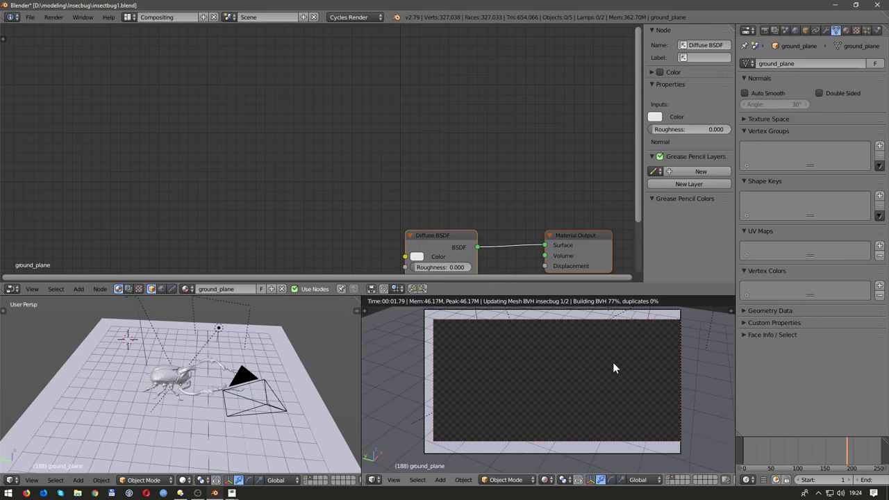
Step: Replace the ground plane's diffuse shader with a Principled BSDF
middle_drag(587, 382, 653, 344)
right_click(663, 338)
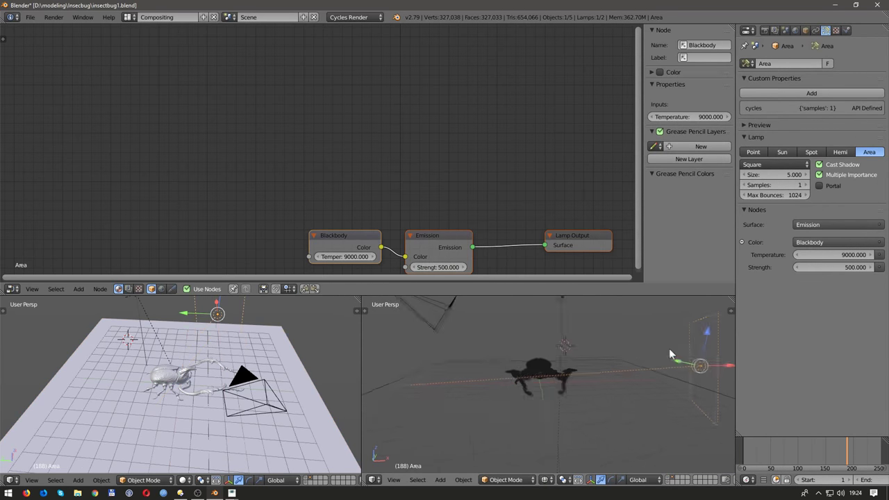
key(KP_0)
right_click(721, 312)
key(Home)
click(327, 173)
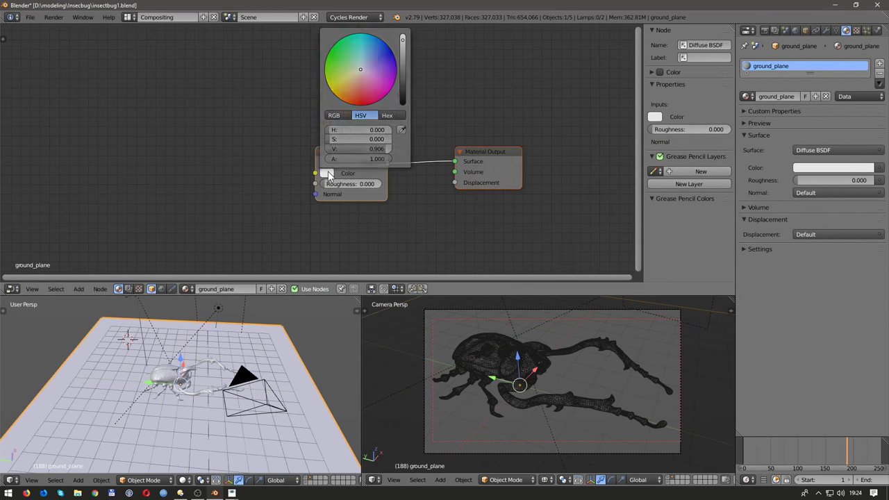
scroll(327, 170, down, 2)
click(809, 150)
click(757, 296)
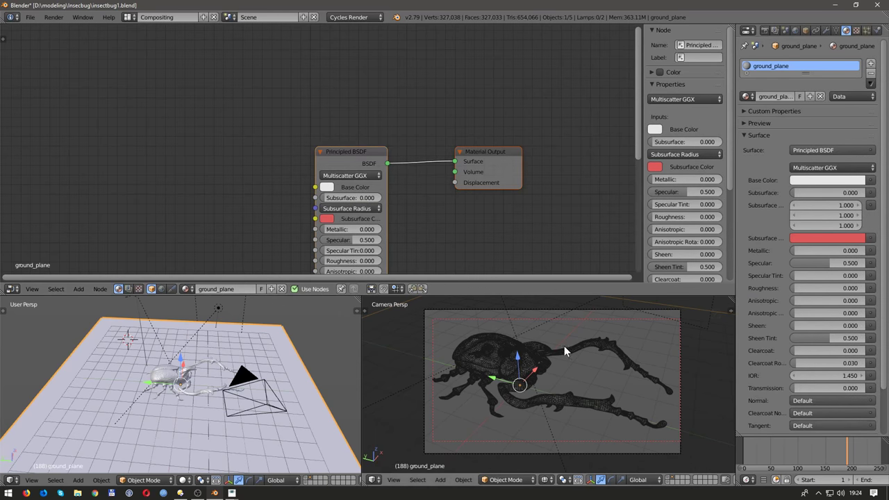
Step: Darken the ground's base colour and raise its specular to about 1
middle_drag(356, 213, 432, 159)
click(403, 132)
scroll(430, 173, down, 2)
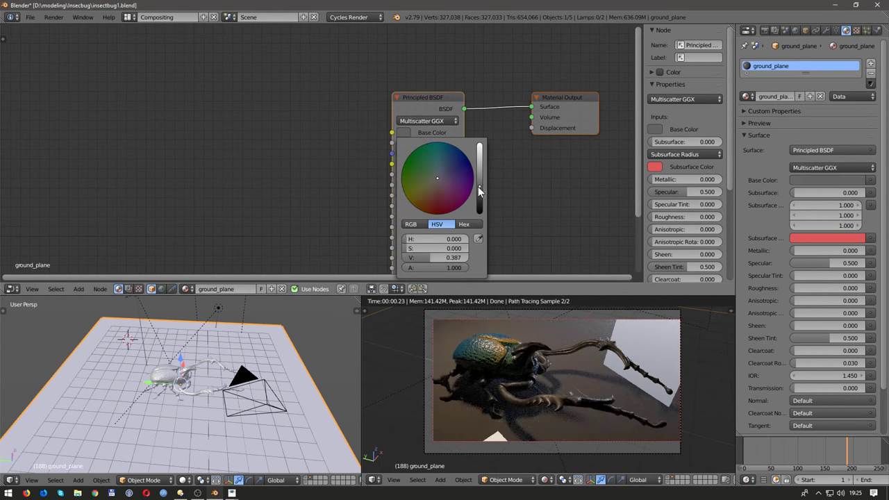
middle_drag(531, 192, 514, 159)
mouse_move(409, 151)
mouse_down()
mouse_move(444, 152)
mouse_move(413, 152)
mouse_move(444, 172)
mouse_up()
Step: Make the ground plane a shadow catcher and save the file
click(805, 30)
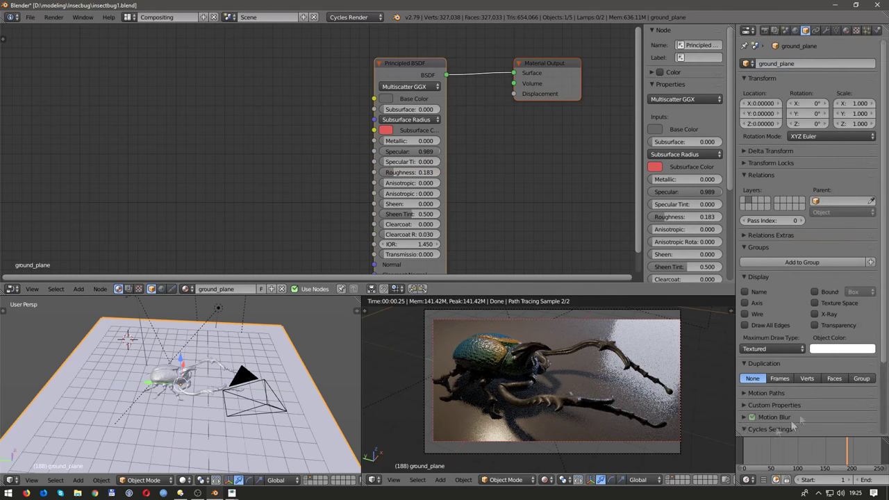
scroll(773, 403, down, 5)
click(744, 404)
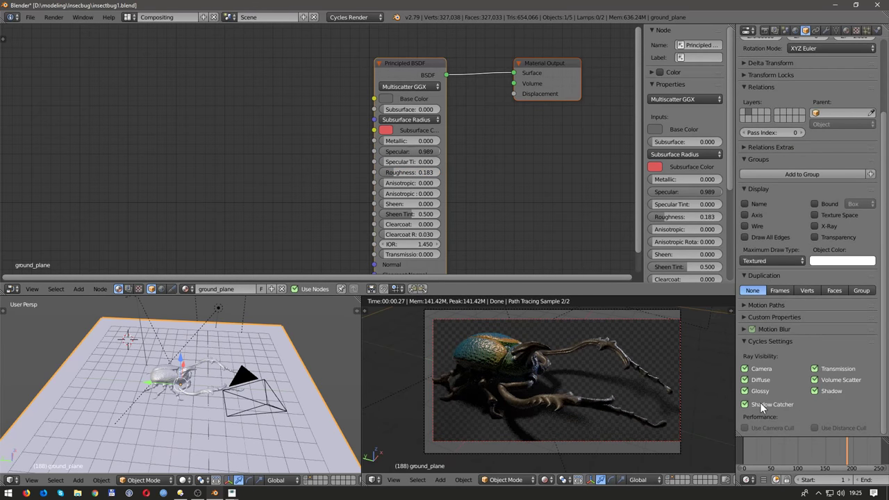
key(ctrl+s)
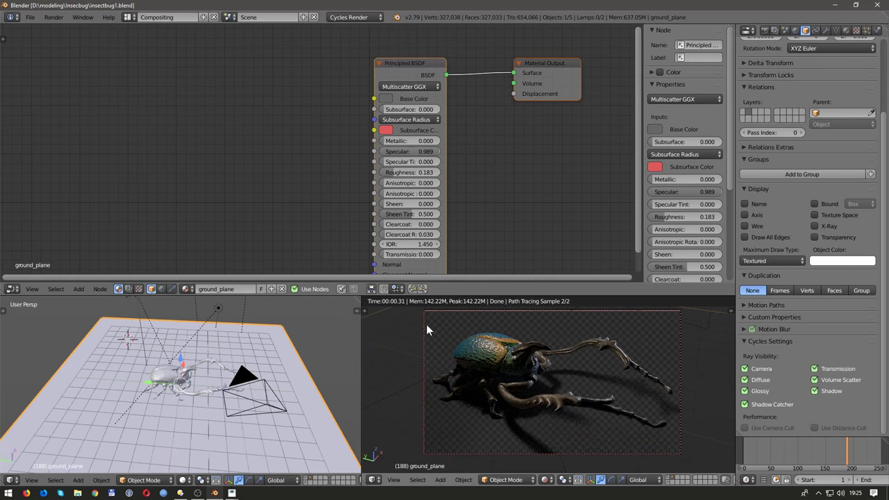
Step: Duplicate an area lamp as Area.002, rotate it about 90° and move it across the scene
key(ctrl+v)
key(KP_7)
key(r)
key(Return)
key(KP_5)
key(g)
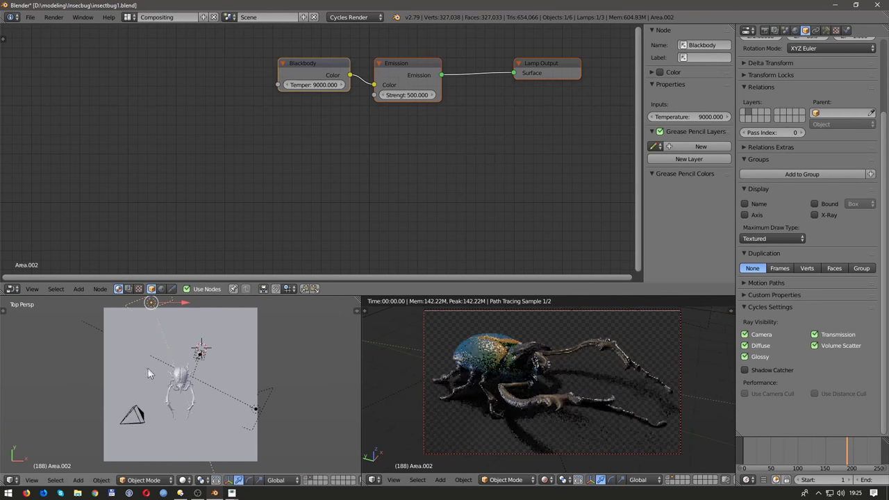
Step: Move the Area lamp right of the ground plane, then edit the beetle's Mix Color1 tint
key(Escape)
right_click(275, 410)
key(g)
click(276, 410)
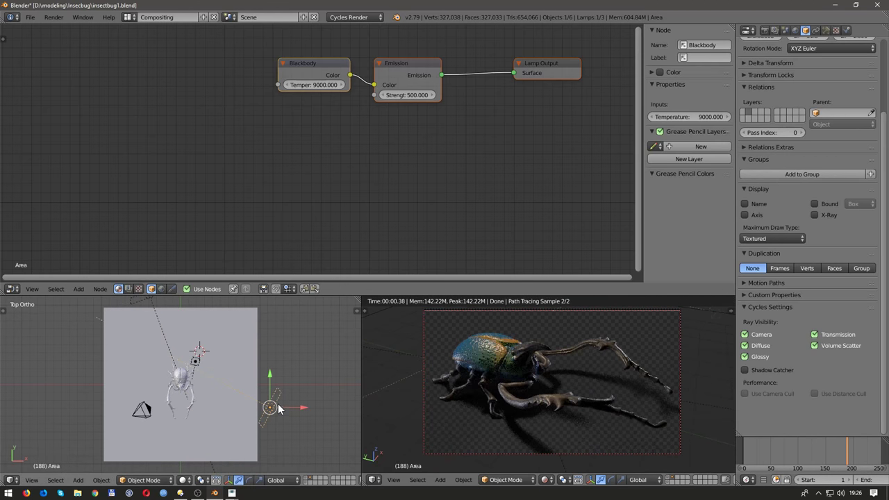
right_click(530, 397)
click(384, 90)
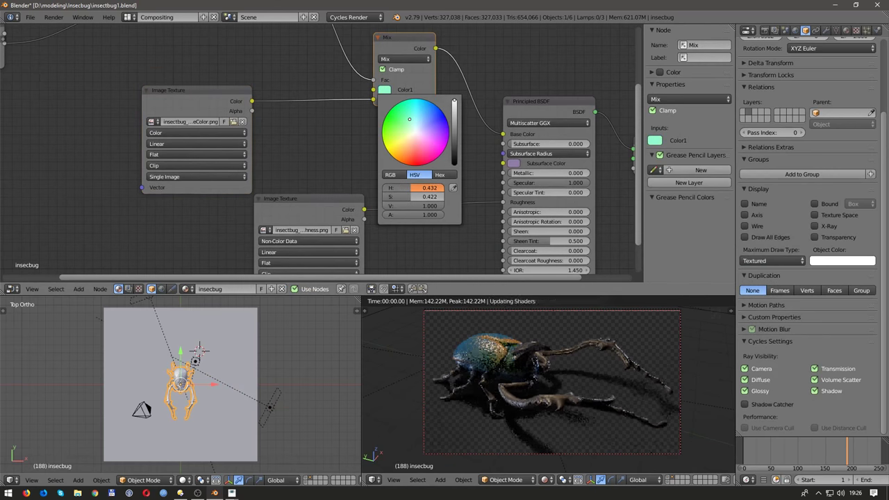